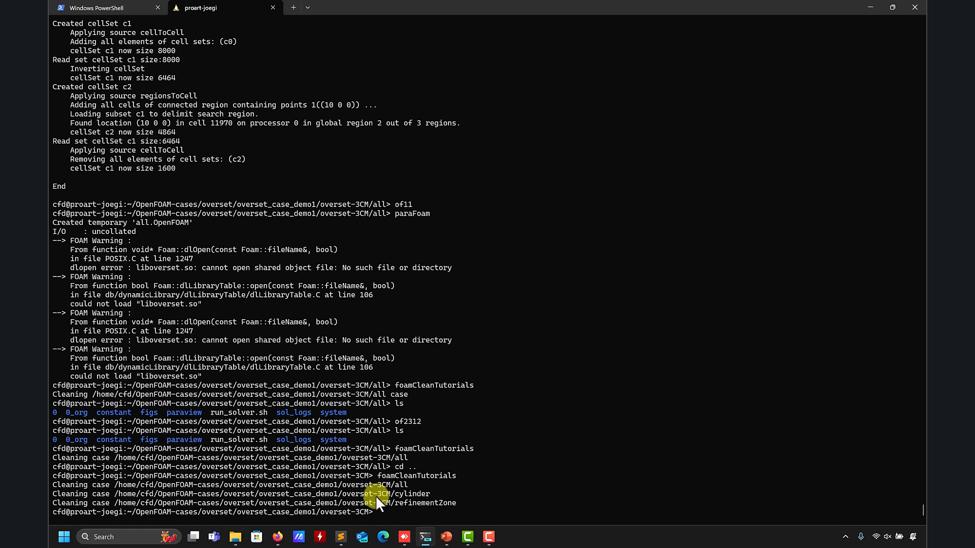
# Switch to Sublime Text and review the checkMesh and topoSet commands in run_mesh.sh and the cell set definitions in topoSetDict
pyautogui.moveTo(331, 541)
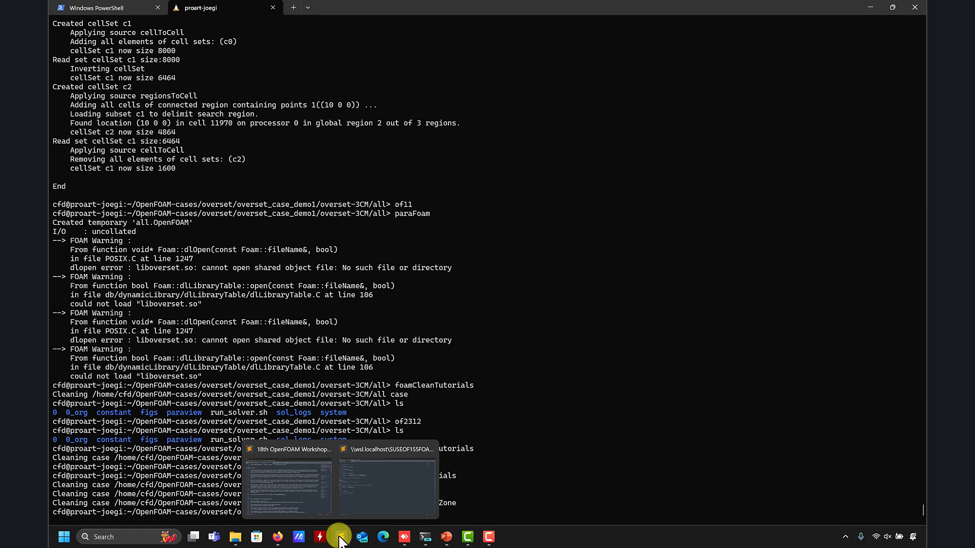
pyautogui.click(359, 511)
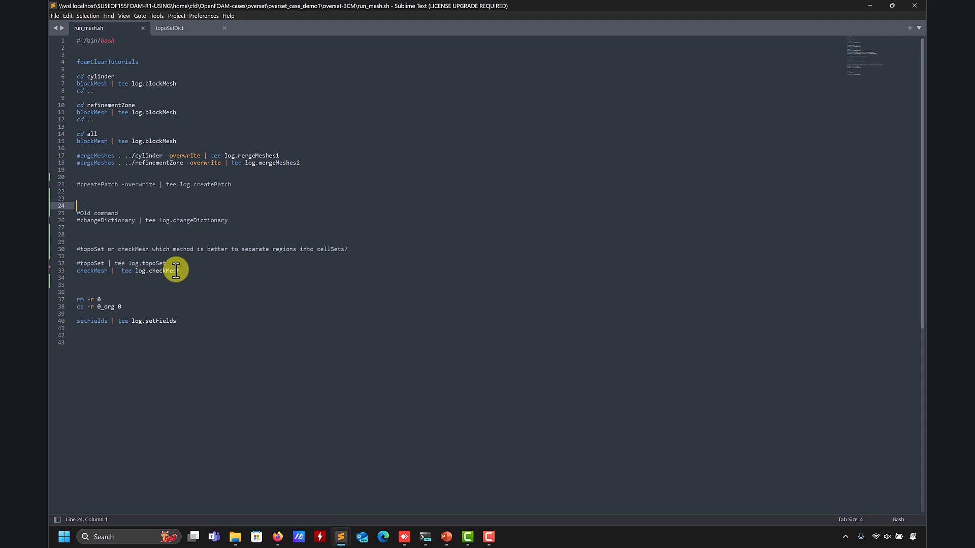
pyautogui.moveTo(178, 274)
pyautogui.moveTo(180, 272); pyautogui.dragTo(78, 273)
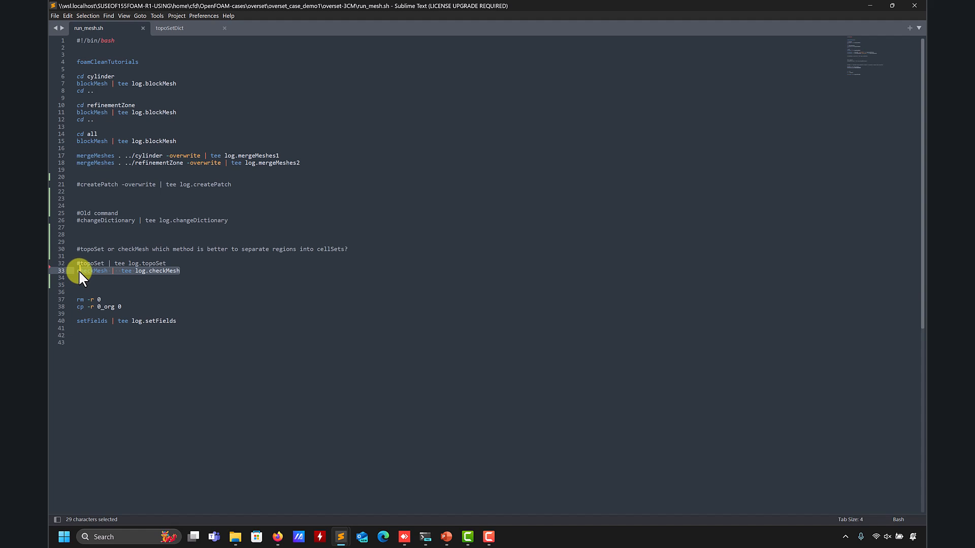
pyautogui.doubleClick(89, 264)
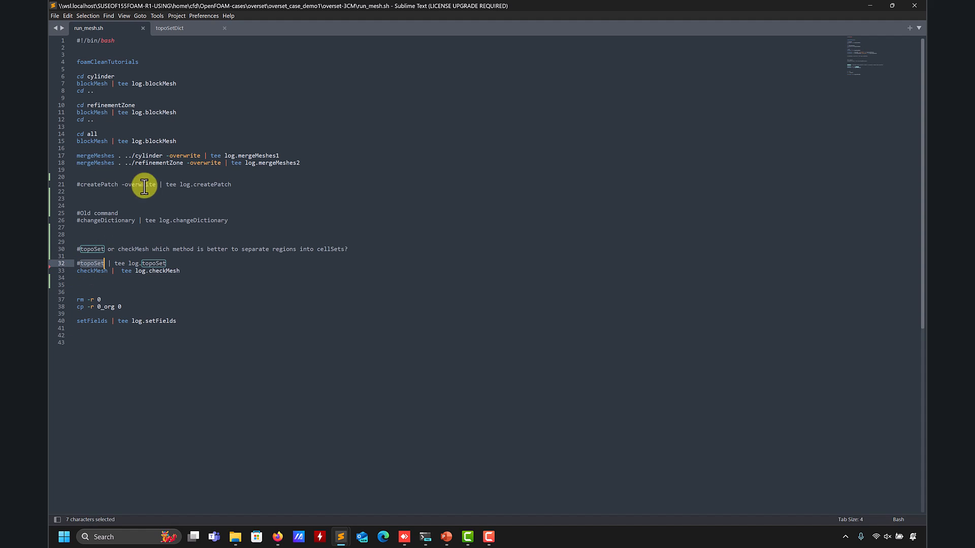
pyautogui.click(177, 29)
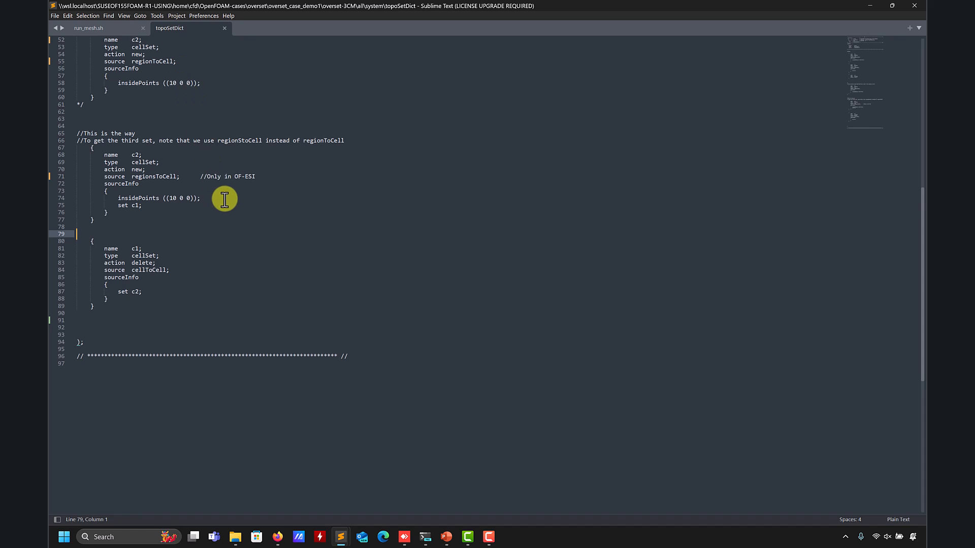
pyautogui.scroll(2, 226, 198)
pyautogui.scroll(13, 226, 198)
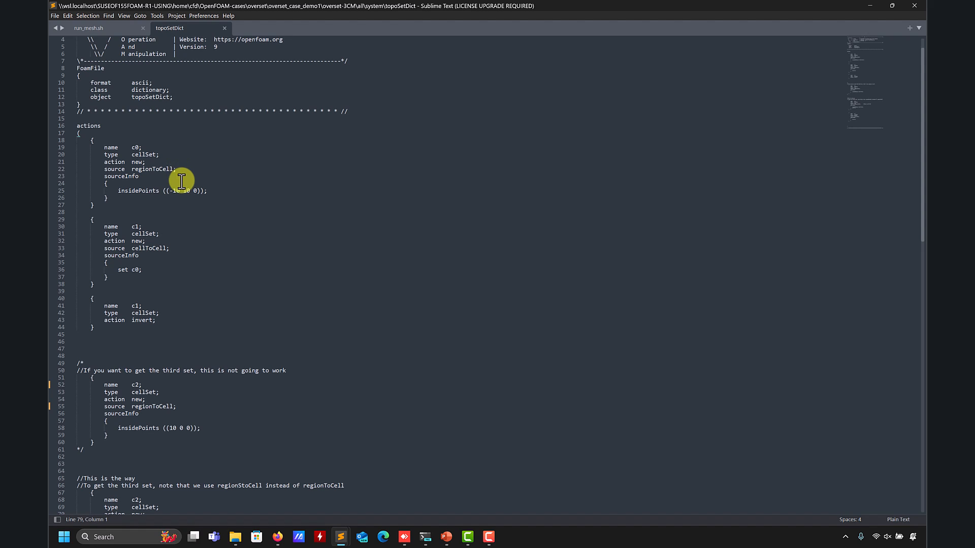
pyautogui.scroll(-10, 175, 176)
pyautogui.scroll(-2, 172, 180)
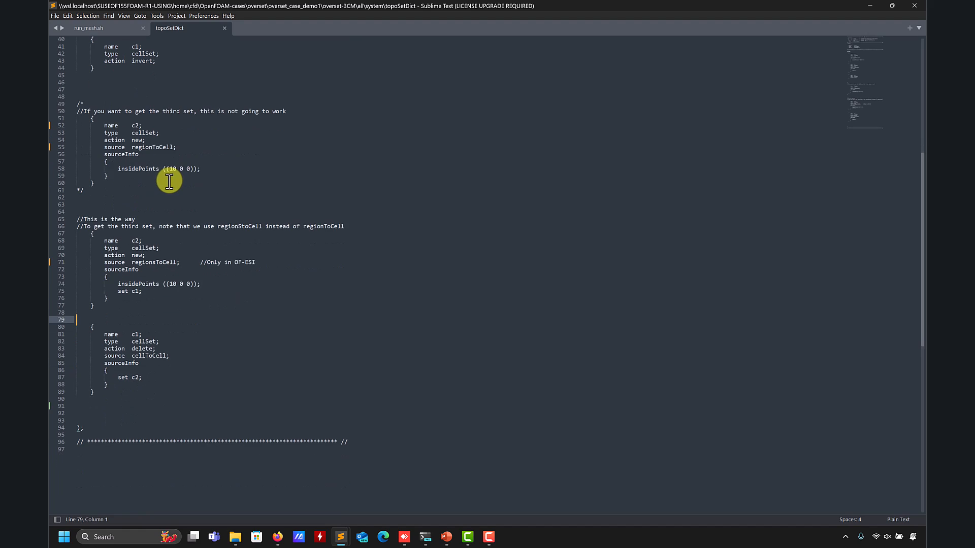
pyautogui.click(119, 211)
pyautogui.click(109, 30)
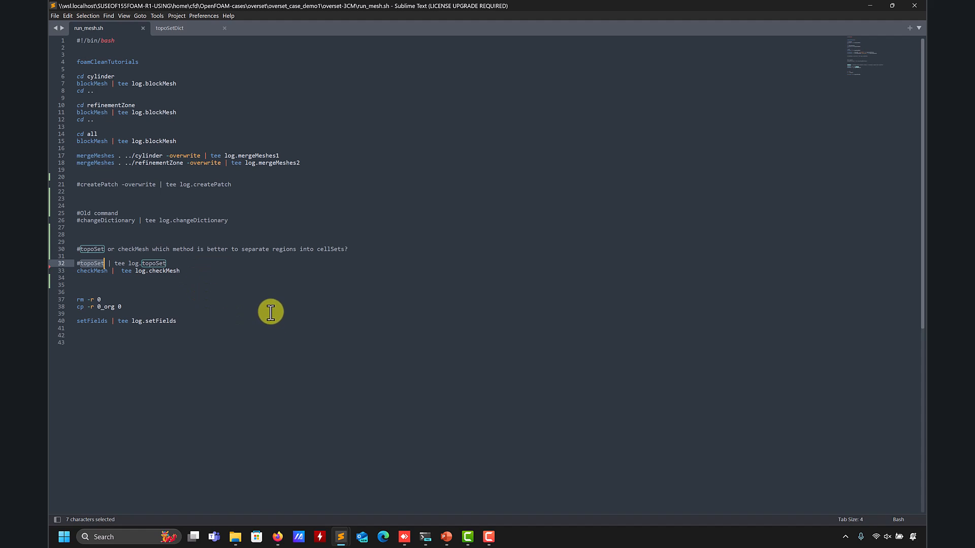
# Switch to the terminal, list the overset-3CM folder, and run blockMesh inside the refinementZone case
pyautogui.click(428, 539)
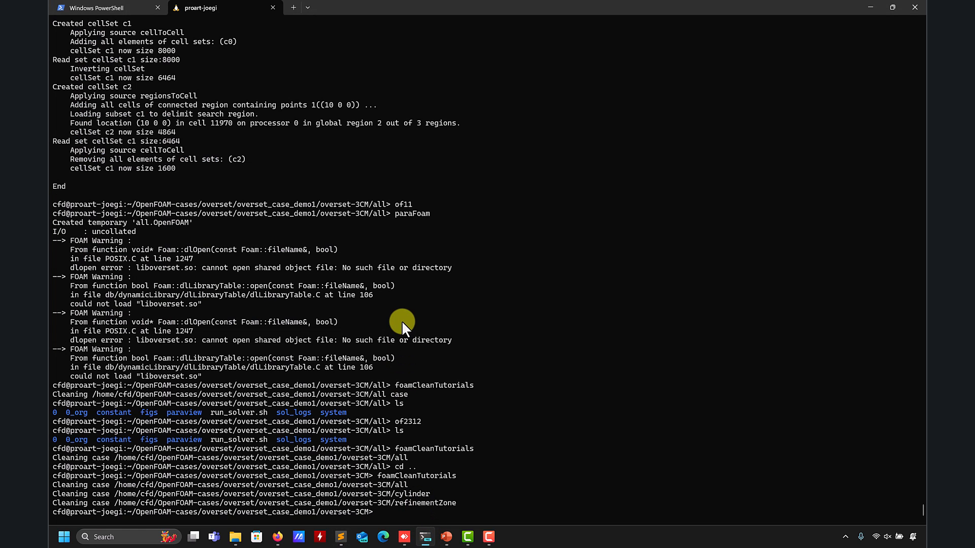
pyautogui.write('ks')
pyautogui.press('Return')
pyautogui.write('ls')
pyautogui.press('Return')
pyautogui.write('cd re')
pyautogui.press('Tab')
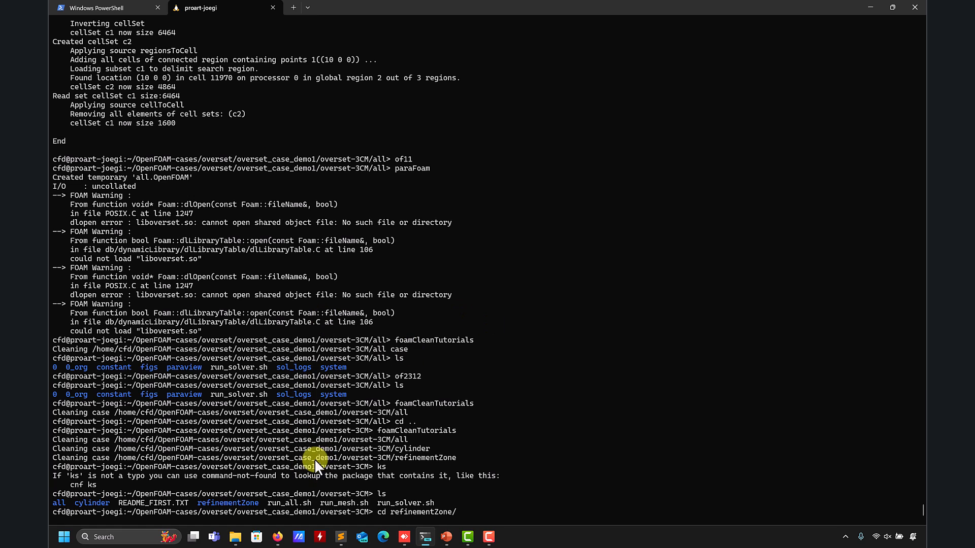
pyautogui.press('Return')
pyautogui.write('blo')
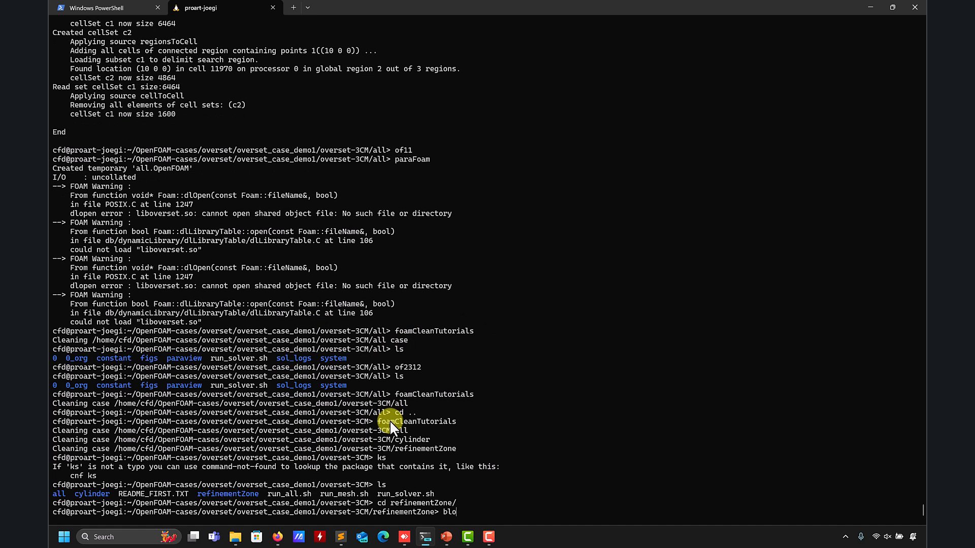
pyautogui.write('ckMesh')
pyautogui.press('Return')
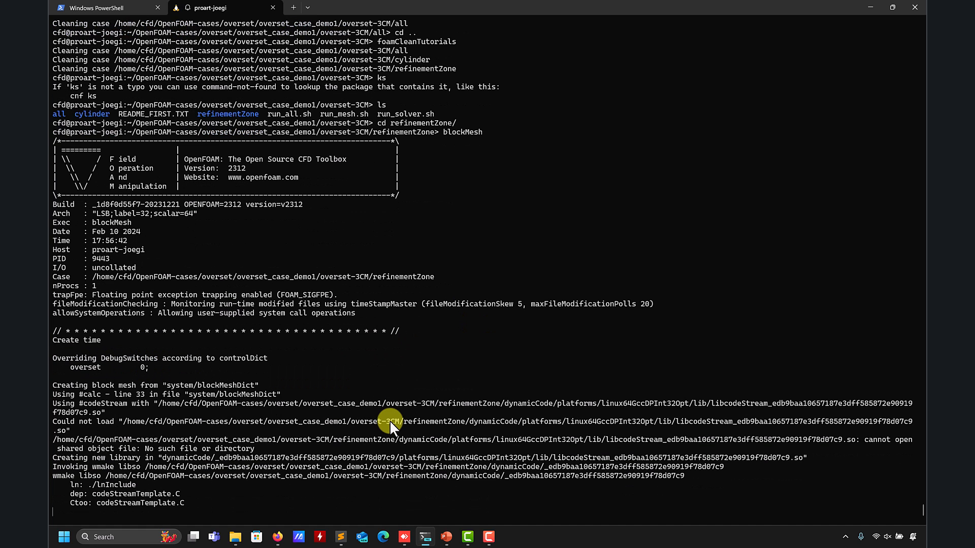
# Switch to the PowerPoint presentation and view the overset patches and zones on the "Step 2" slide, then minimize it
pyautogui.click(446, 537)
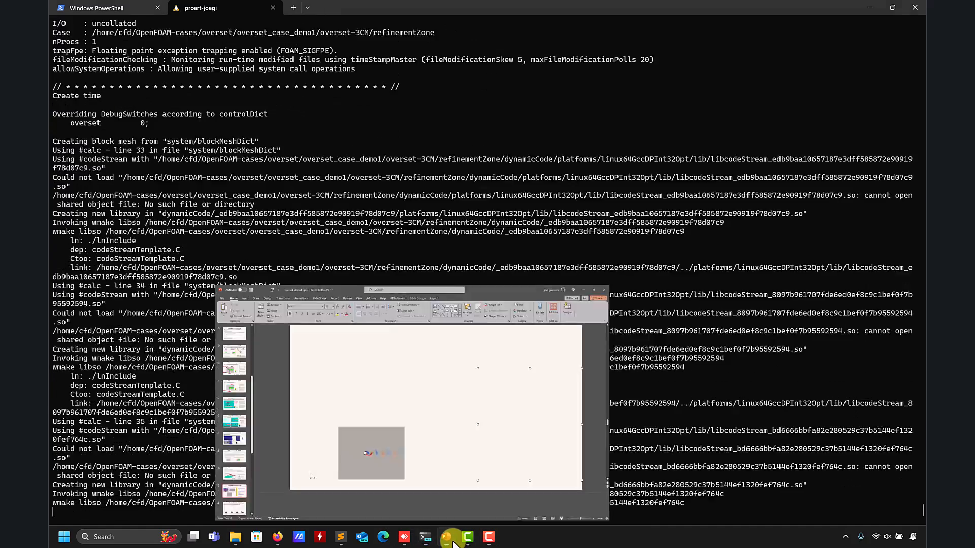
pyautogui.scroll(6, 443, 366)
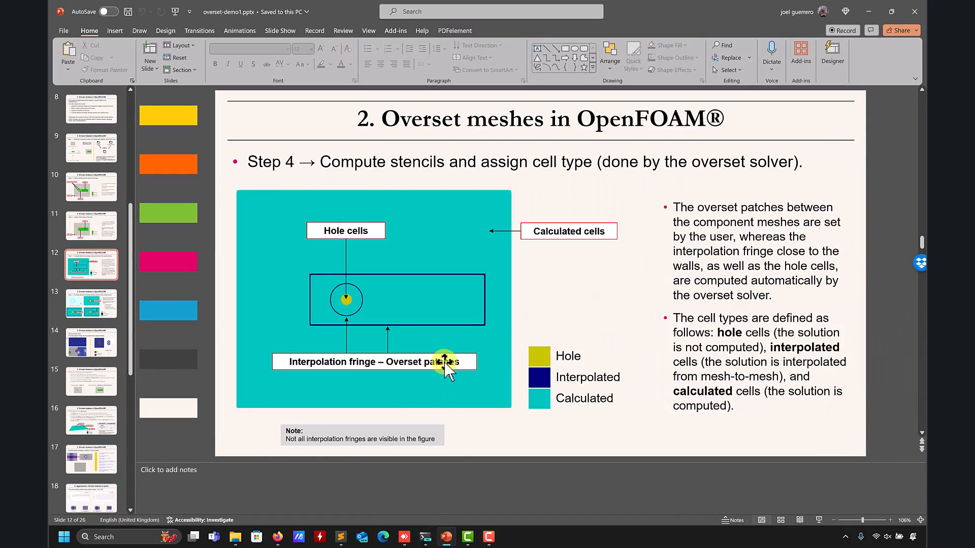
pyautogui.scroll(1, 444, 361)
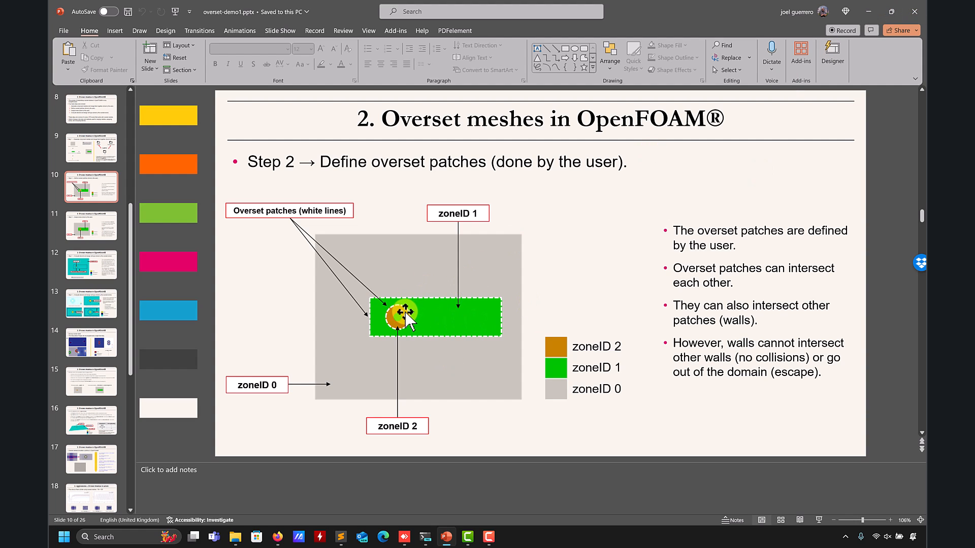
pyautogui.click(868, 11)
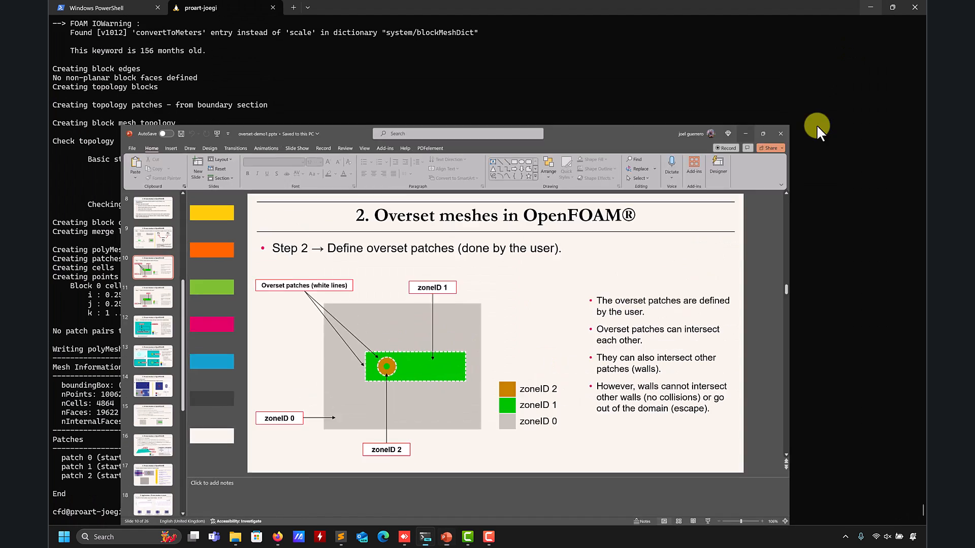
# Go back up to the overset-3CM folder and generate the cylinder case's mesh with blockMesh
pyautogui.write('cd ..')
pyautogui.press('Return')
pyautogui.write('ls')
pyautogui.press('Return')
pyautogui.write('cd cy')
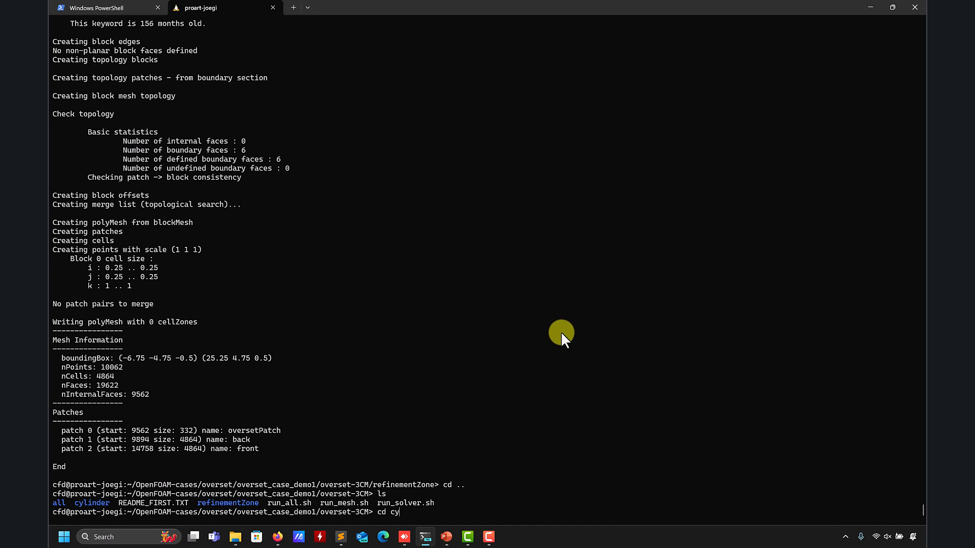
pyautogui.press('Tab')
pyautogui.press('Return')
pyautogui.write('blockMesh')
pyautogui.press('Return')
# Go up to the parent folder, enter the all case and generate its background mesh with blockMesh
pyautogui.write('cd ..')
pyautogui.press('Return')
pyautogui.write('ls')
pyautogui.press('Return')
pyautogui.write('cd a')
pyautogui.press('Tab')
pyautogui.press('Return')
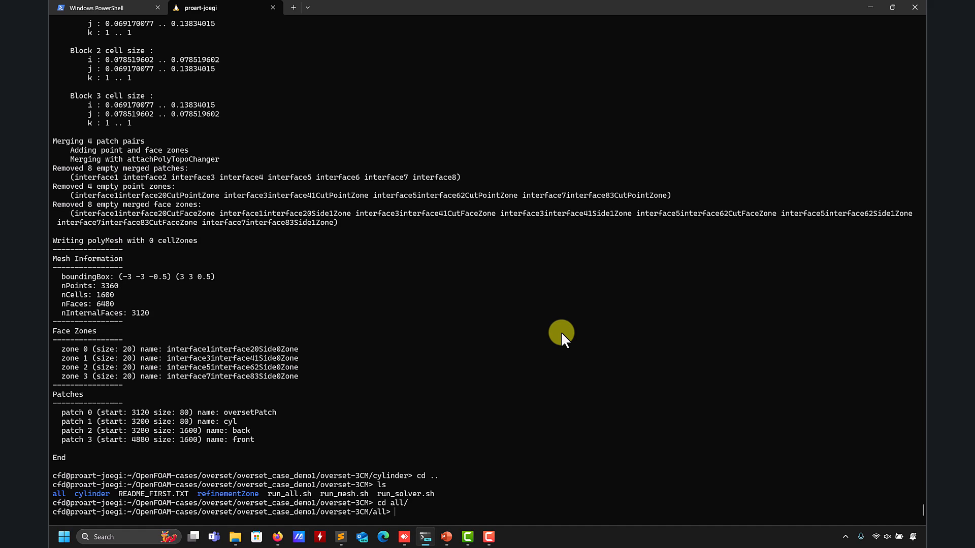
pyautogui.write('ls')
pyautogui.press('BackSpace')
pyautogui.press('BackSpace')
pyautogui.write('blockMesh')
pyautogui.press('Return')
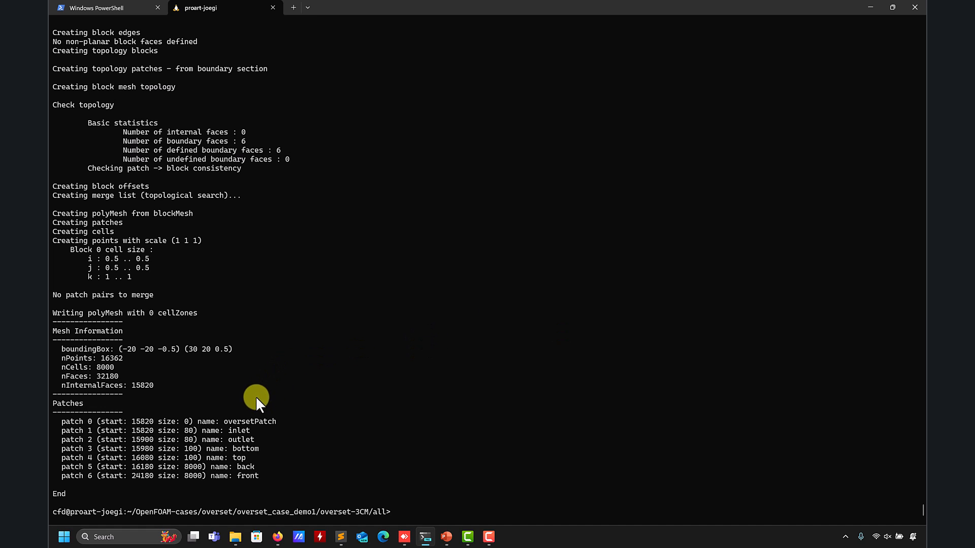
# Load the all case in ParaView through paraFoam, inspect its mesh as Surface With Edges, and close ParaView
pyautogui.moveTo(281, 420); pyautogui.dragTo(246, 421)
pyautogui.write('paraFoam')
pyautogui.press('Return')
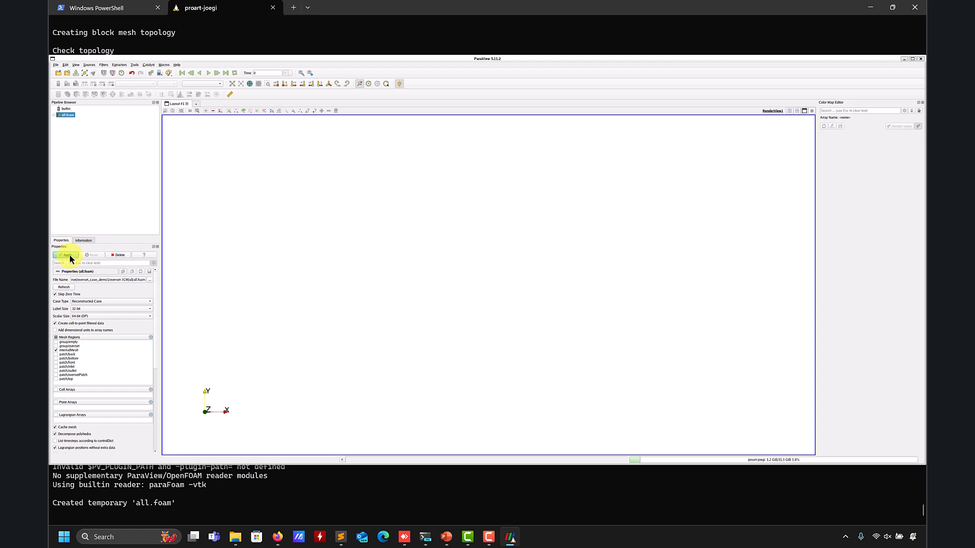
pyautogui.click(66, 255)
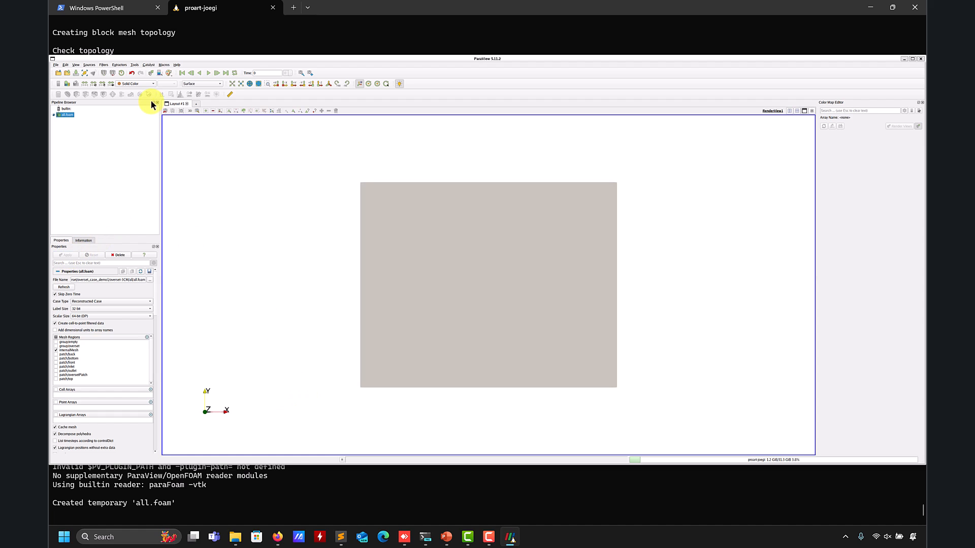
pyautogui.click(211, 83)
pyautogui.click(209, 97)
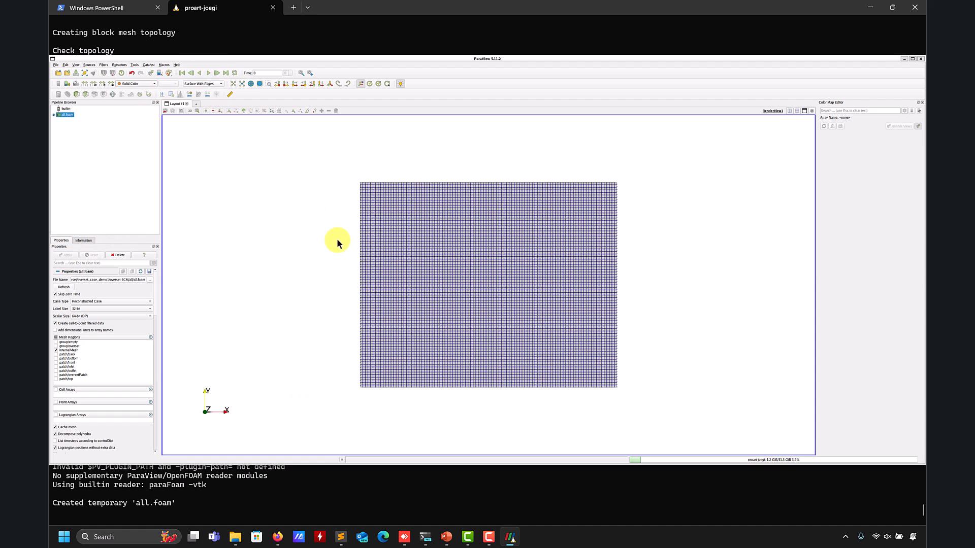
pyautogui.moveTo(337, 239); pyautogui.dragTo(493, 279)
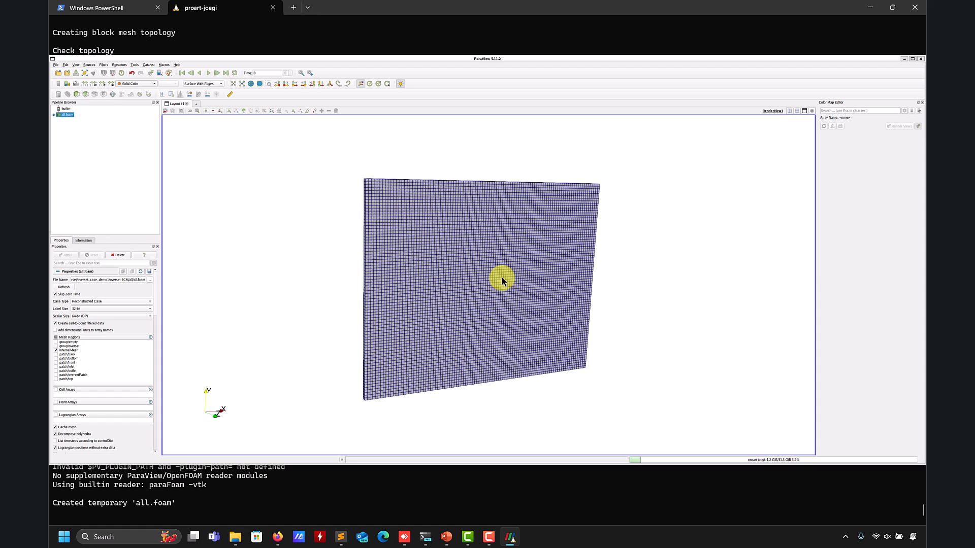
pyautogui.click(920, 58)
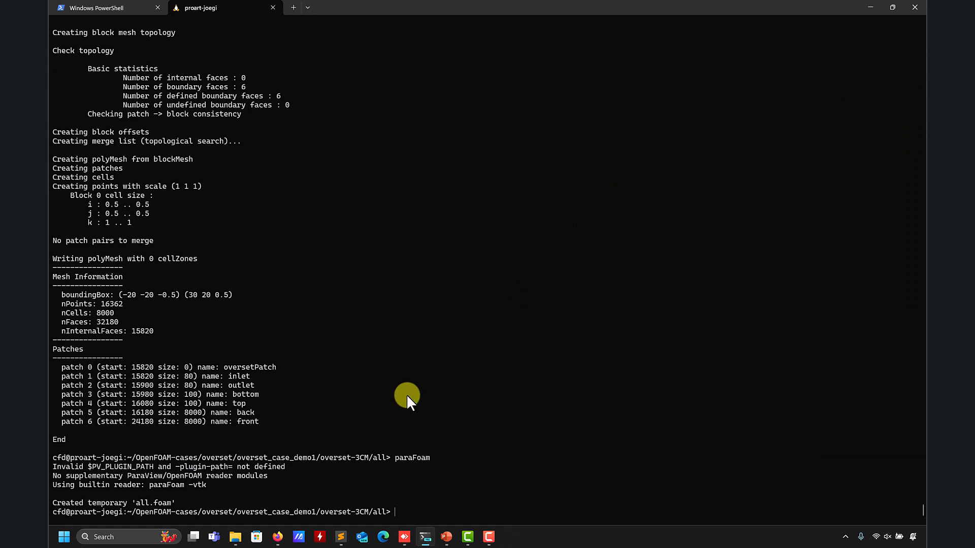
# In run_mesh.sh in Sublime Text, move the refinementZone mergeMeshes command onto its own line above the cylinder mergeMeshes command
pyautogui.moveTo(340, 535)
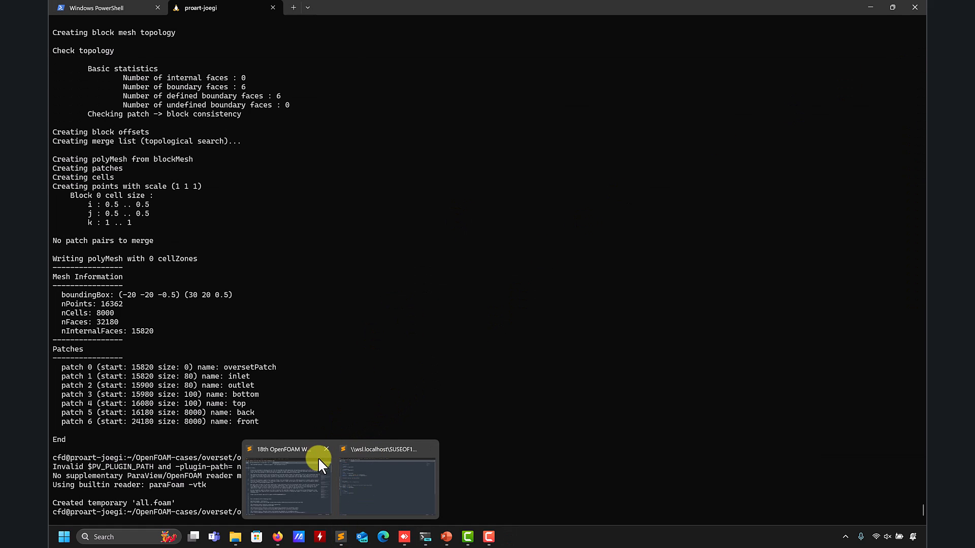
pyautogui.click(359, 477)
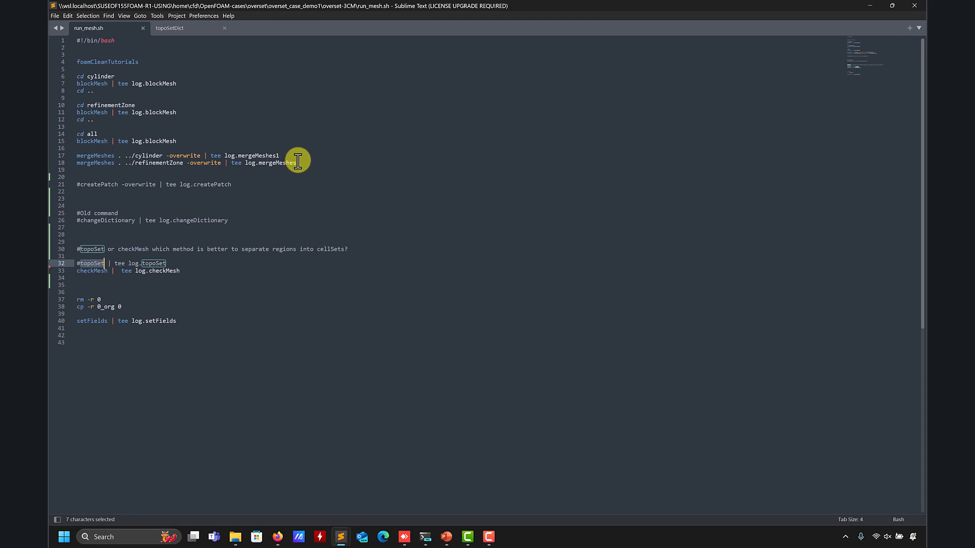
pyautogui.moveTo(280, 156); pyautogui.dragTo(77, 155)
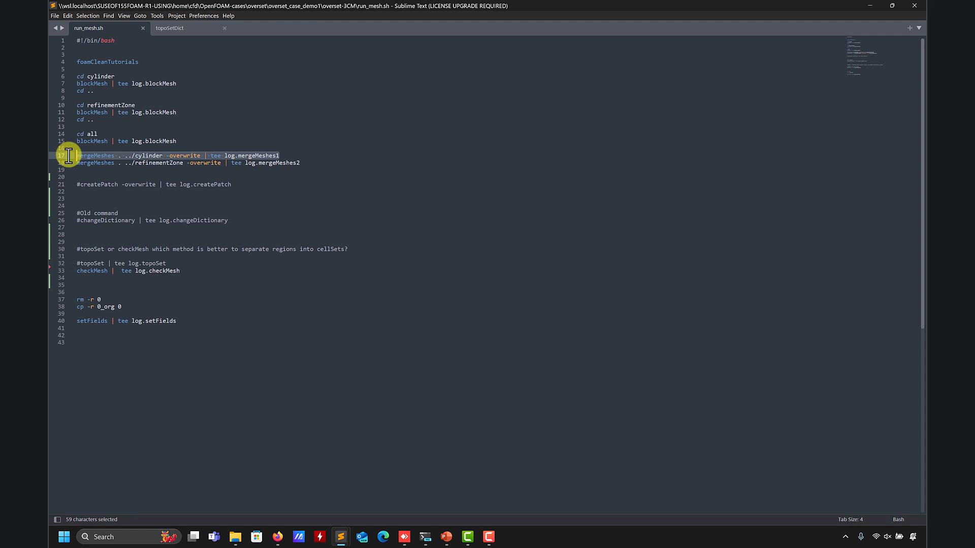
pyautogui.moveTo(98, 156)
pyautogui.click(341, 171)
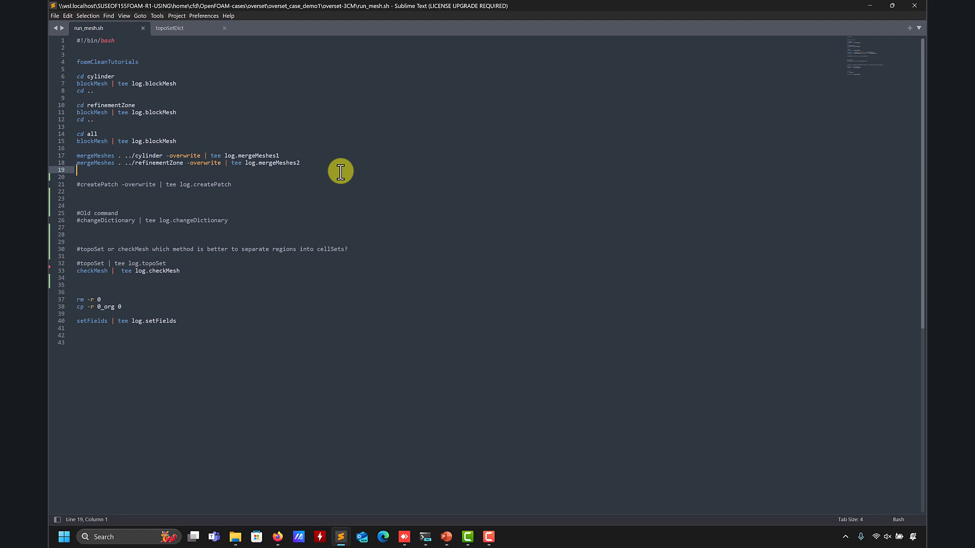
pyautogui.moveTo(304, 163); pyautogui.dragTo(72, 165)
pyautogui.hotkey('ctrl', 'x')
pyautogui.click(93, 151)
pyautogui.press('Return')
pyautogui.hotkey('ctrl', 'v')
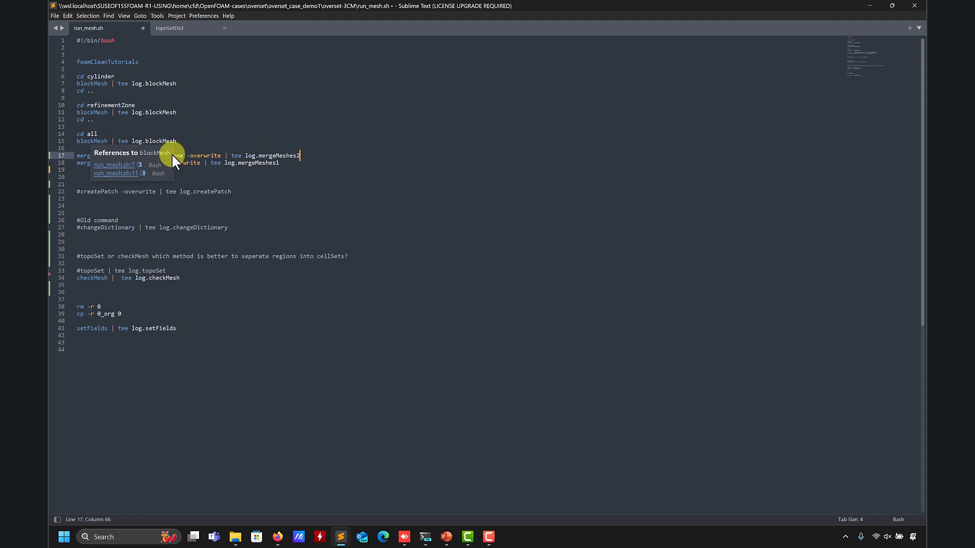
pyautogui.click(199, 156)
pyautogui.click(174, 156)
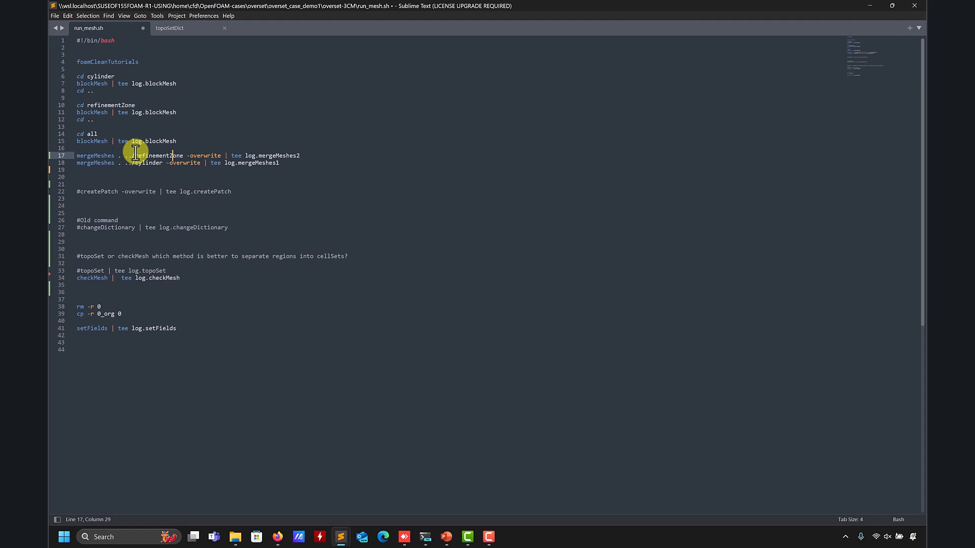
pyautogui.click(150, 163)
# Copy the refinementZone mergeMeshes command from line 17 and run it in the terminal inside the all case
pyautogui.moveTo(300, 156); pyautogui.dragTo(76, 156)
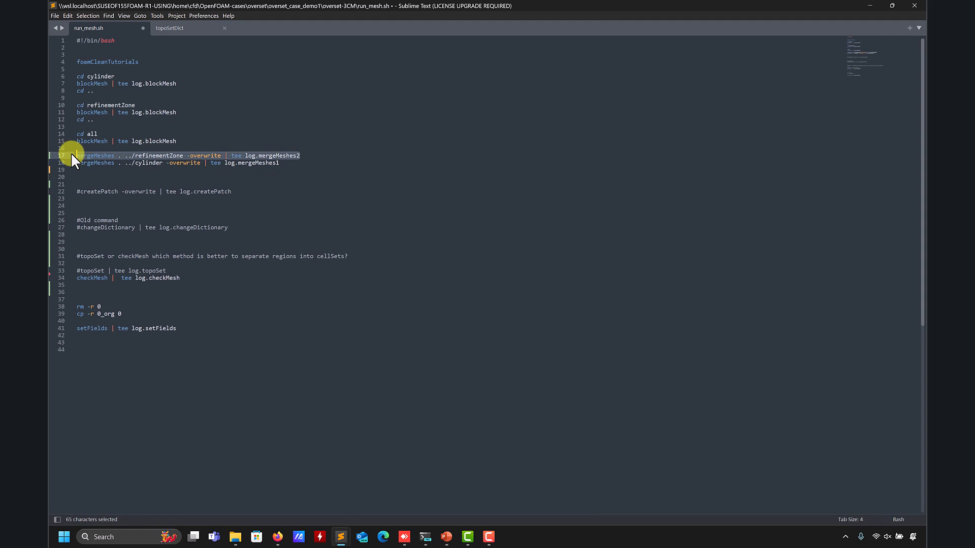
pyautogui.hotkey('ctrl', 'c')
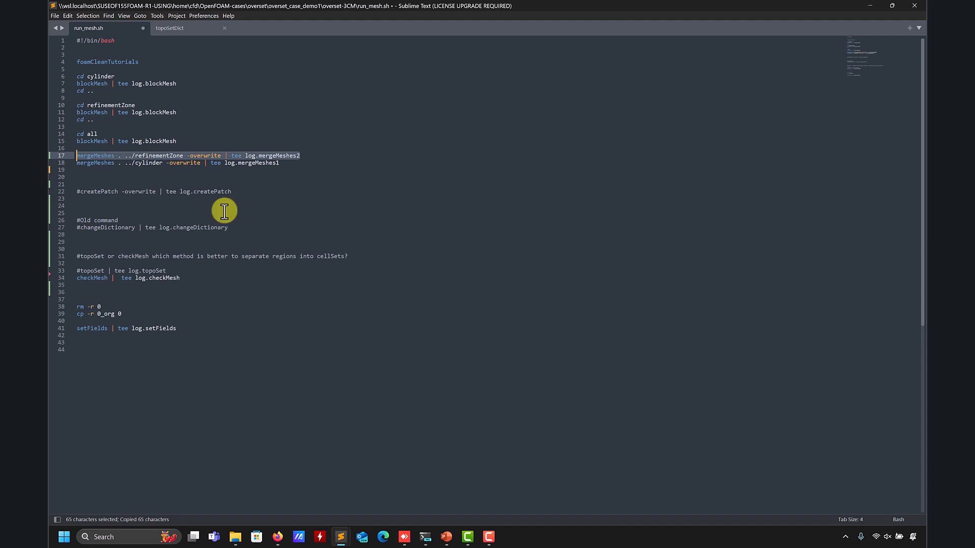
pyautogui.click(425, 536)
pyautogui.hotkey('ctrl', 'v')
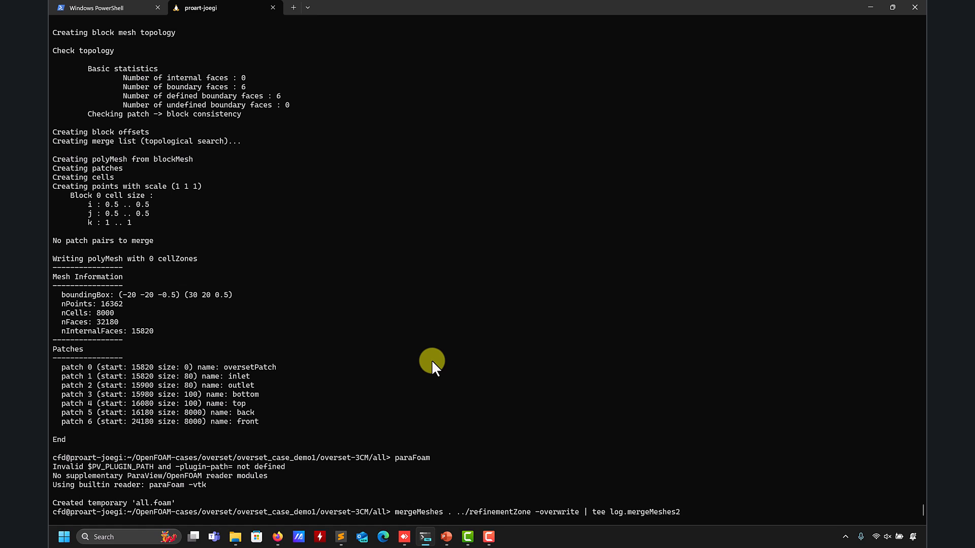
pyautogui.press('Return')
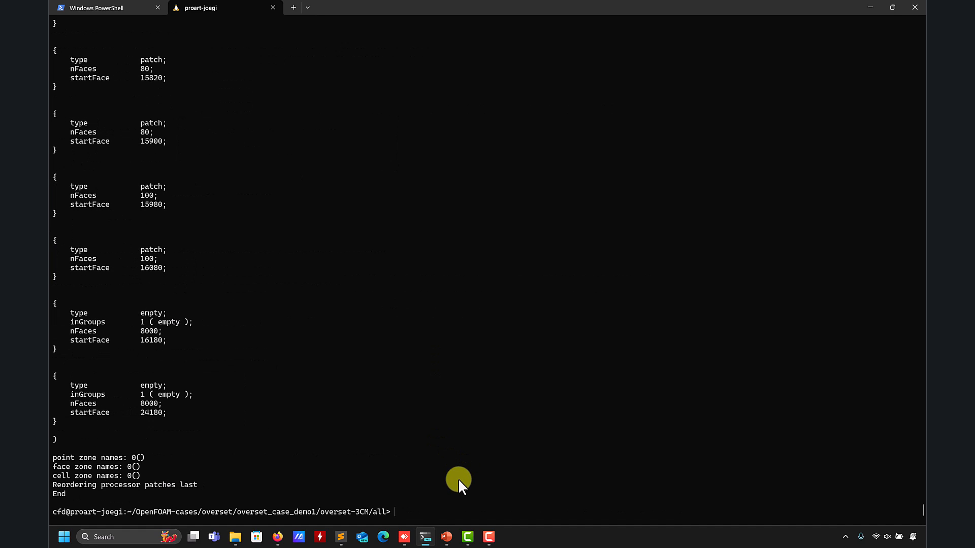
# In run_mesh.sh in Sublime Text, rename the refinementZone merge log to log.mergeMeshes1 and the cylinder one to log.mergeMeshes2, and save
pyautogui.moveTo(341, 537)
pyautogui.click(362, 492)
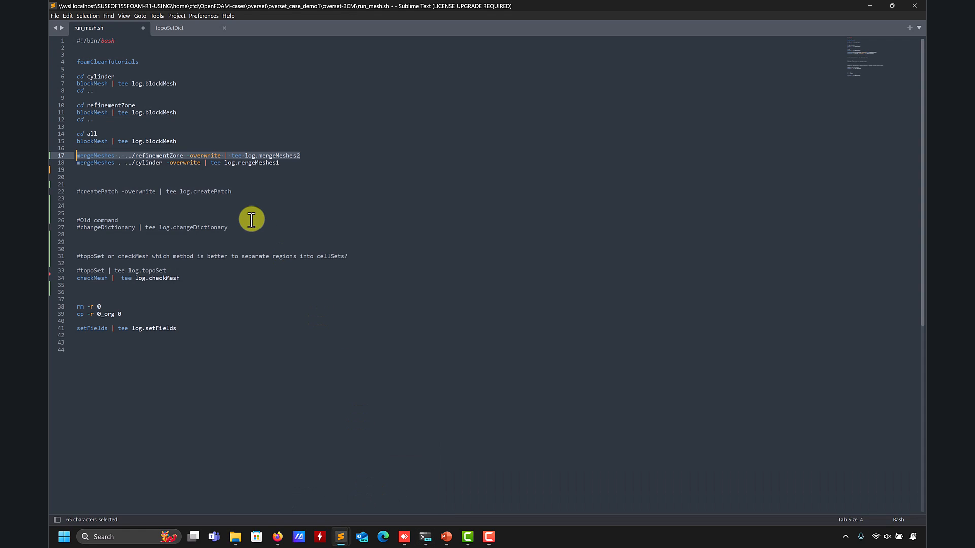
pyautogui.click(304, 155)
pyautogui.press('Down')
pyautogui.press('BackSpace')
pyautogui.write('2')
pyautogui.hotkey('ctrl', 's')
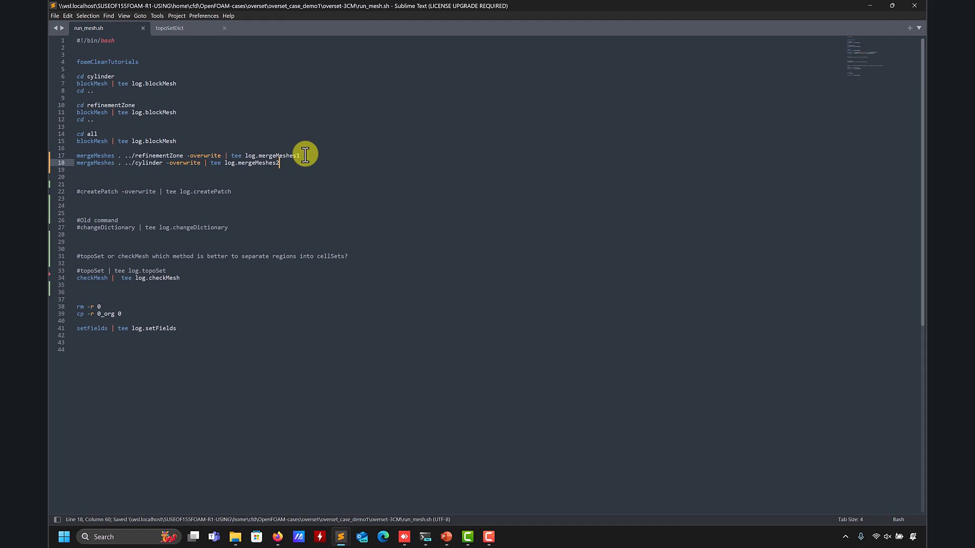
# Open the all case in ParaView through paraFoam and inspect the background and refinementZone meshes as Surface With Edges
pyautogui.click(874, 3)
pyautogui.write('paraFoam')
pyautogui.press('Return')
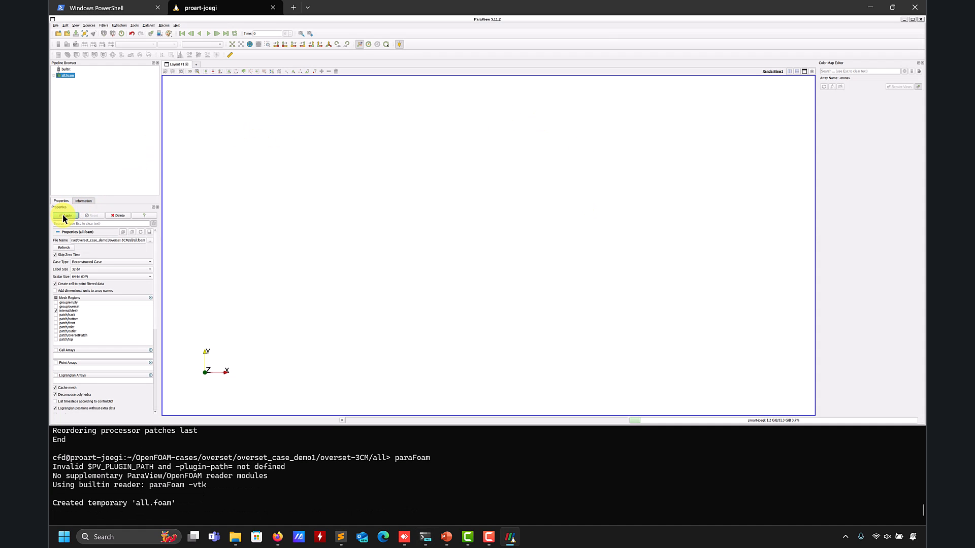
pyautogui.click(63, 215)
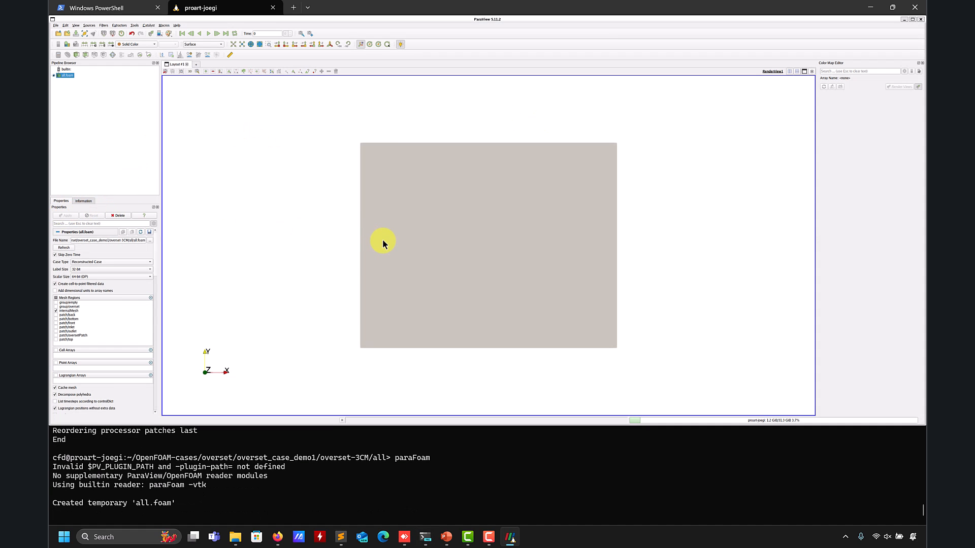
pyautogui.click(208, 44)
pyautogui.click(211, 56)
pyautogui.moveTo(285, 192); pyautogui.dragTo(377, 202)
pyautogui.scroll(5, 394, 277)
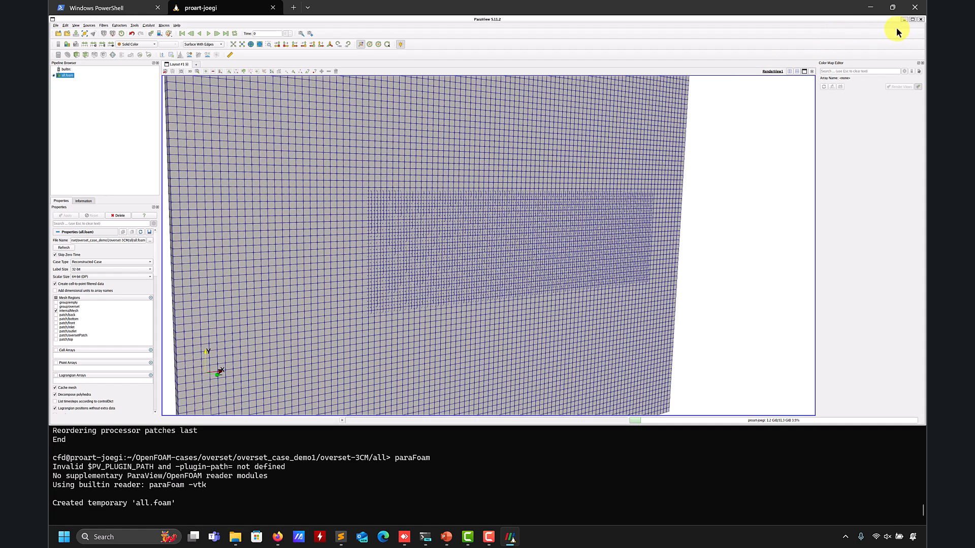
pyautogui.click(920, 18)
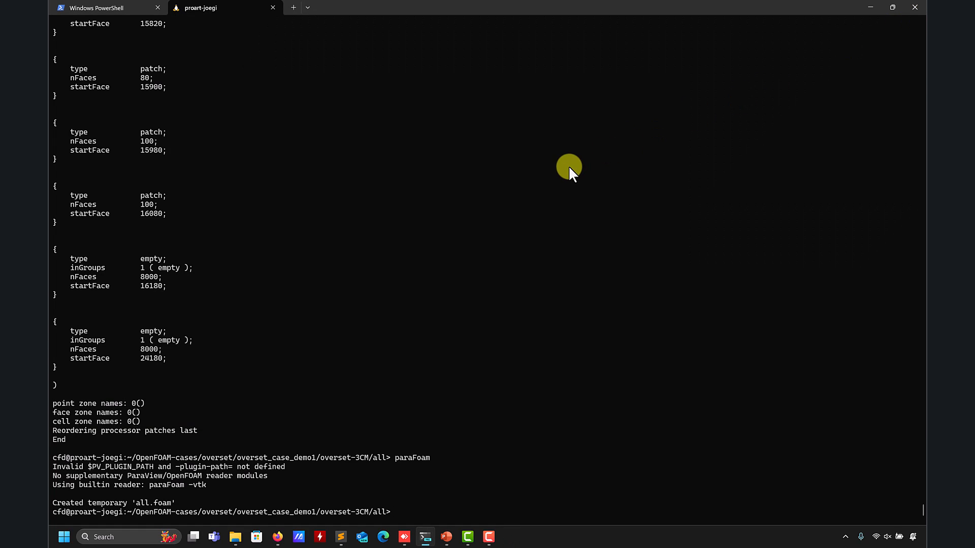
# Copy the cylinder mergeMeshes command from line 18 of run_mesh.sh and run it in the terminal inside the all case
pyautogui.moveTo(348, 536)
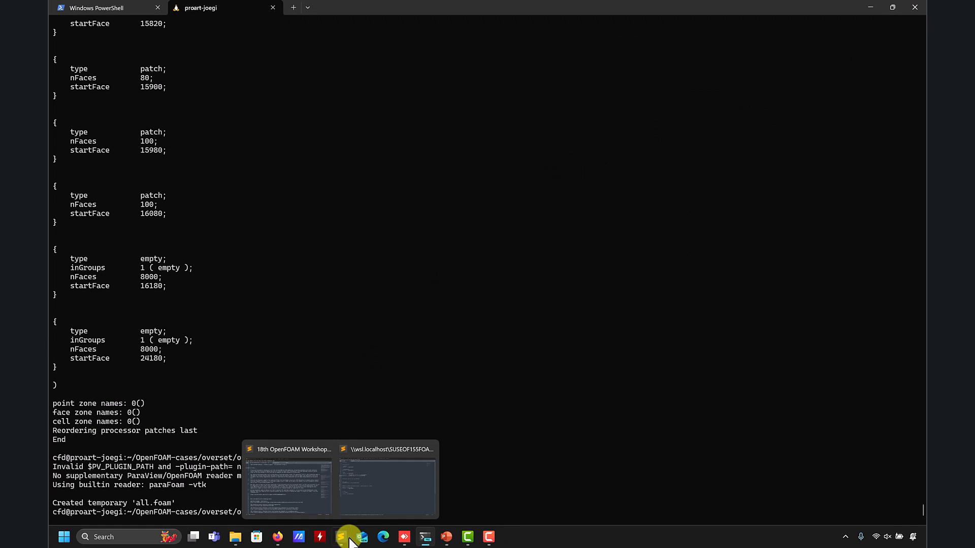
pyautogui.click(371, 495)
pyautogui.moveTo(280, 163); pyautogui.dragTo(51, 161)
pyautogui.hotkey('ctrl', 'c')
pyautogui.click(870, 5)
pyautogui.rightClick(547, 239)
pyautogui.press('Return')
pyautogui.write('chec')
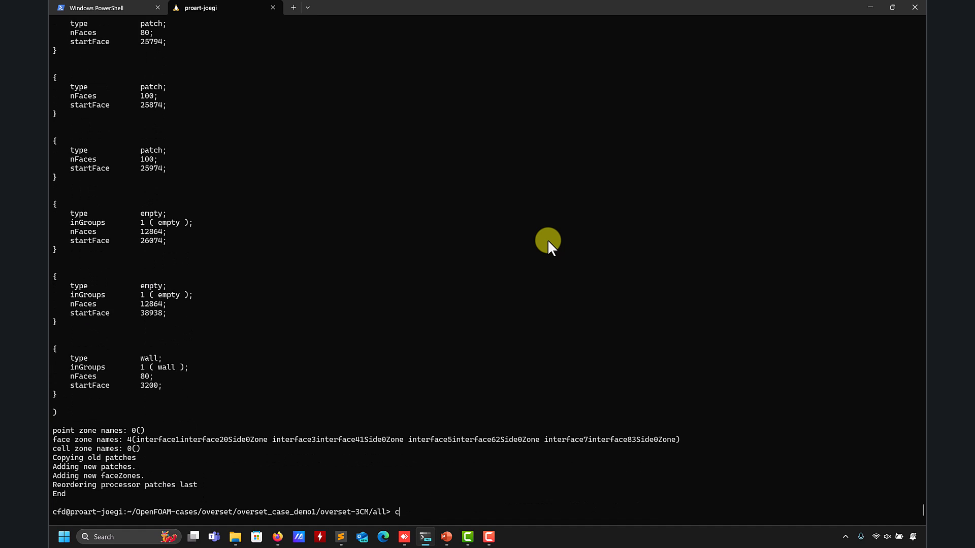
pyautogui.press('BackSpace')
pyautogui.press('BackSpace')
pyautogui.press('BackSpace')
pyautogui.press('BackSpace')
pyautogui.press('BackSpace')
# Reload the all case through paraFoam and inspect the cylinder mesh merged into the refinement zone as Surface With Edges
pyautogui.write('paraFoam')
pyautogui.press('Return')
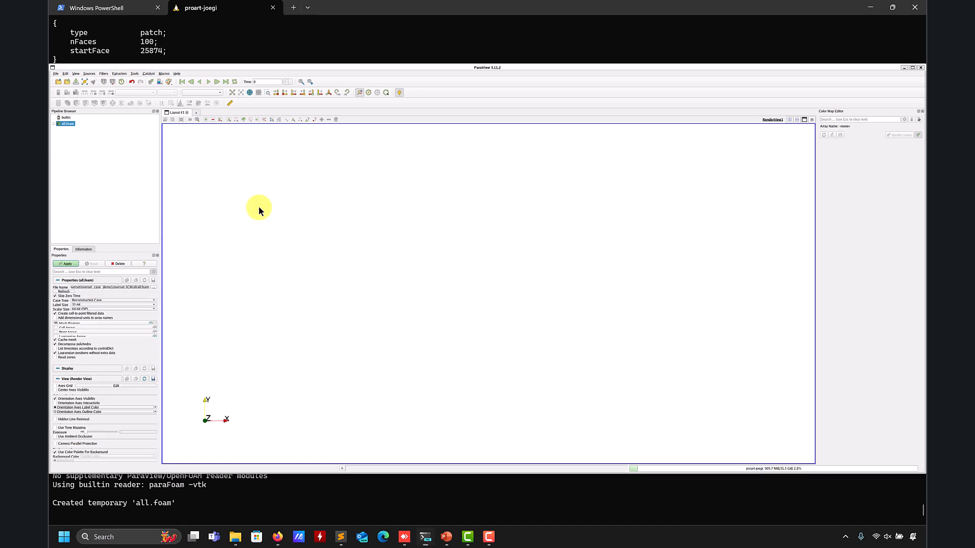
pyautogui.click(66, 264)
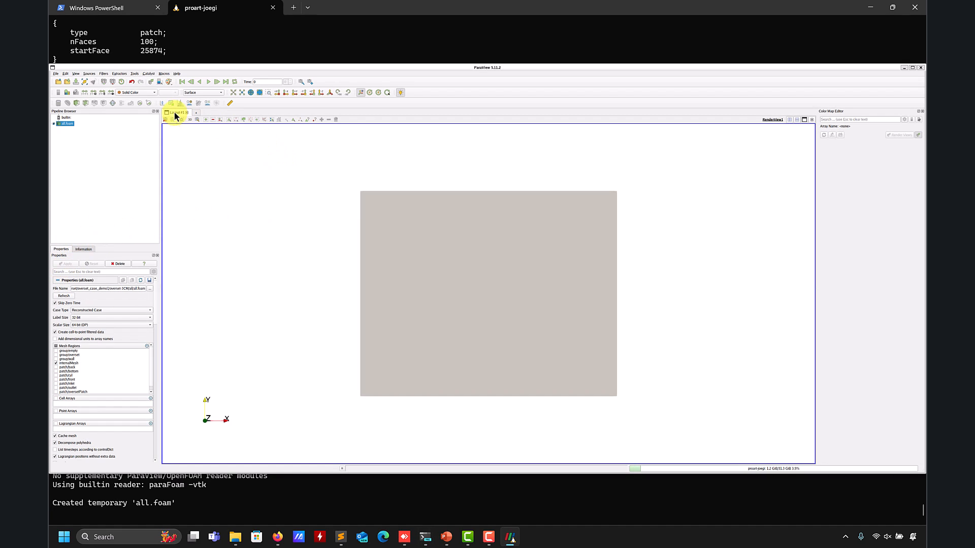
pyautogui.click(213, 92)
pyautogui.click(212, 101)
pyautogui.scroll(3, 431, 365)
pyautogui.scroll(2, 396, 307)
pyautogui.moveTo(396, 307); pyautogui.dragTo(473, 313)
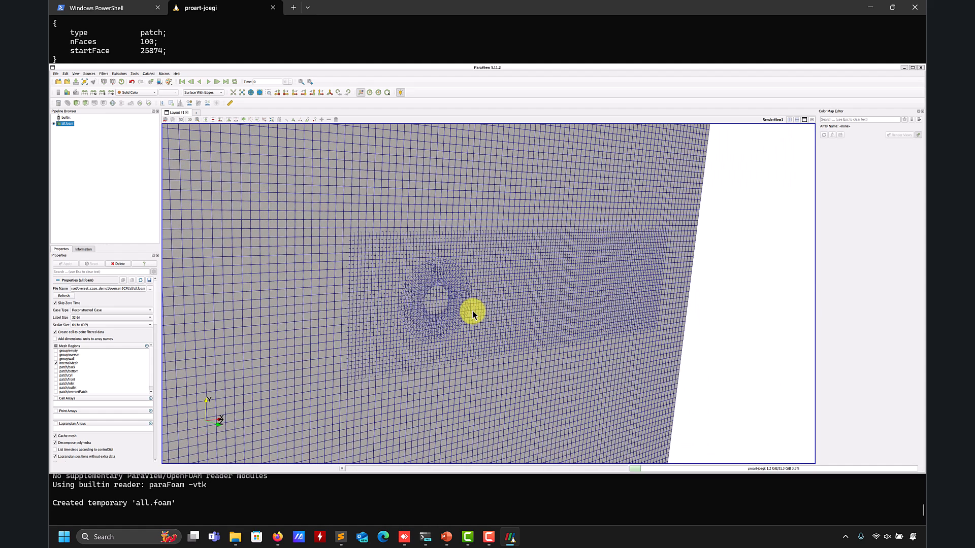
pyautogui.click(920, 68)
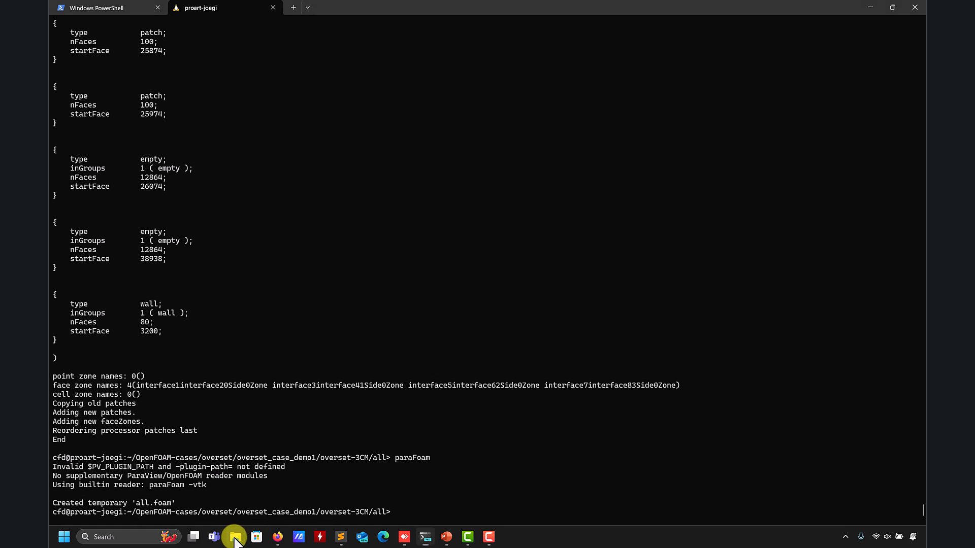
# In File Explorer, look at the mesh files in the all case's constant/polyMesh folder
pyautogui.moveTo(235, 535)
pyautogui.click(269, 501)
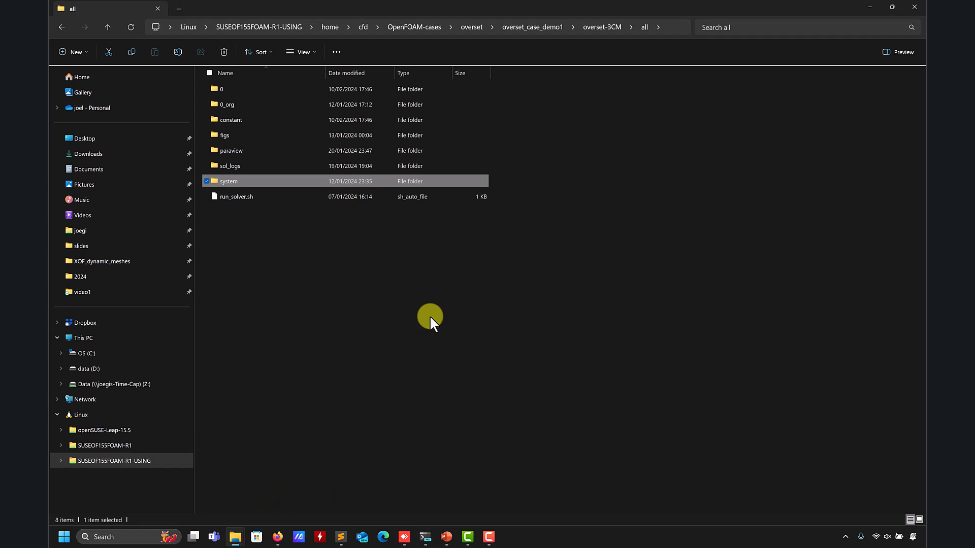
pyautogui.doubleClick(230, 116)
pyautogui.click(228, 90)
pyautogui.doubleClick(228, 89)
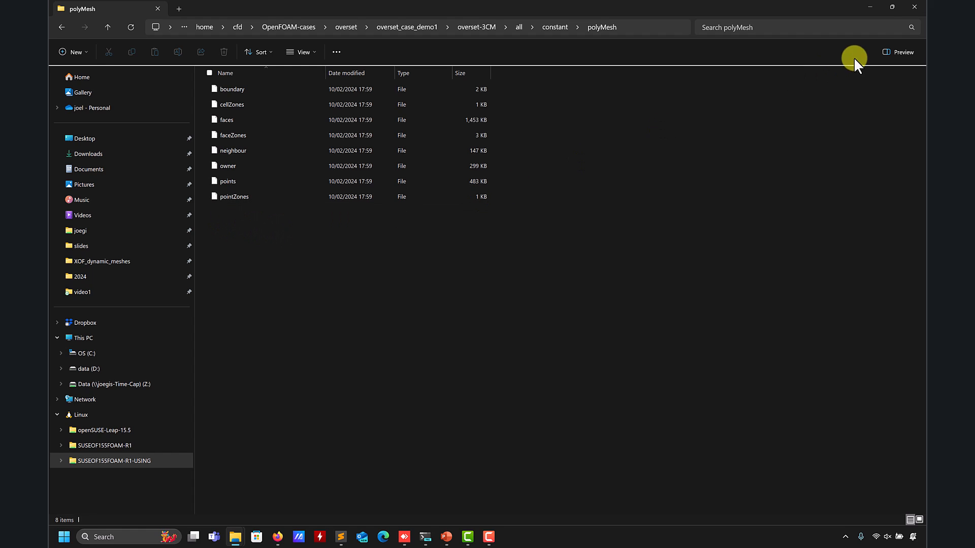
pyautogui.click(870, 7)
# Run checkMesh on the all case in the terminal and review the regions and cellSets listed in its output
pyautogui.write('ch')
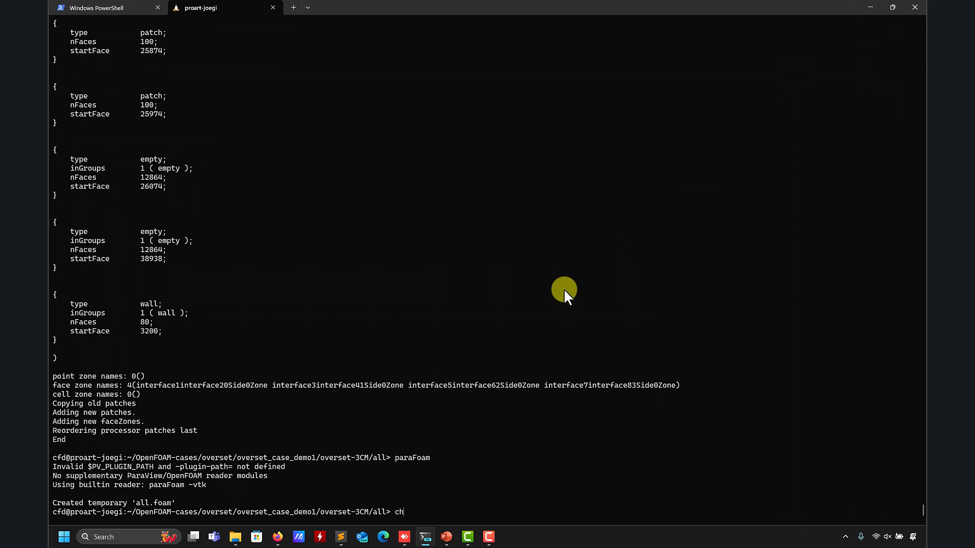
pyautogui.write('eckMesh')
pyautogui.press('Return')
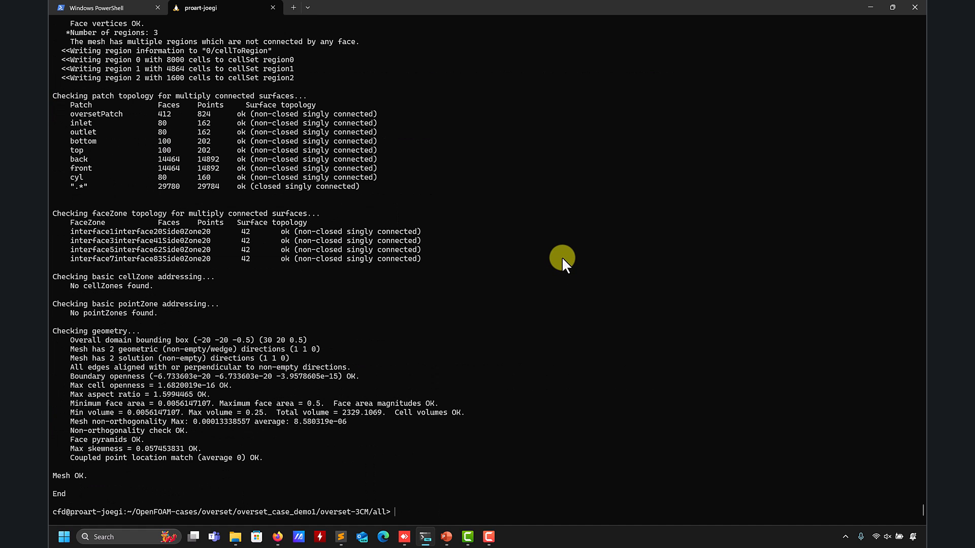
pyautogui.scroll(4, 282, 208)
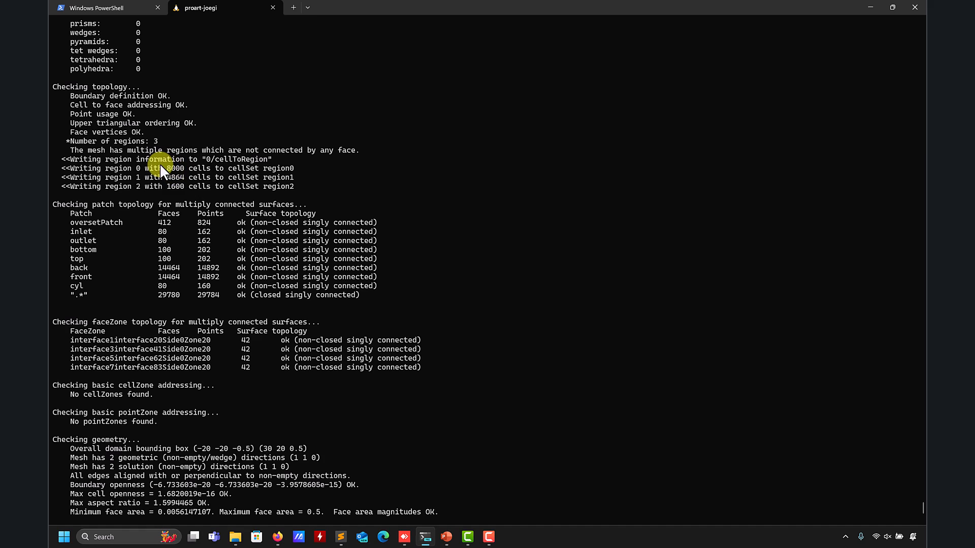
pyautogui.moveTo(160, 175); pyautogui.dragTo(200, 186)
pyautogui.click(371, 199)
pyautogui.write('para')
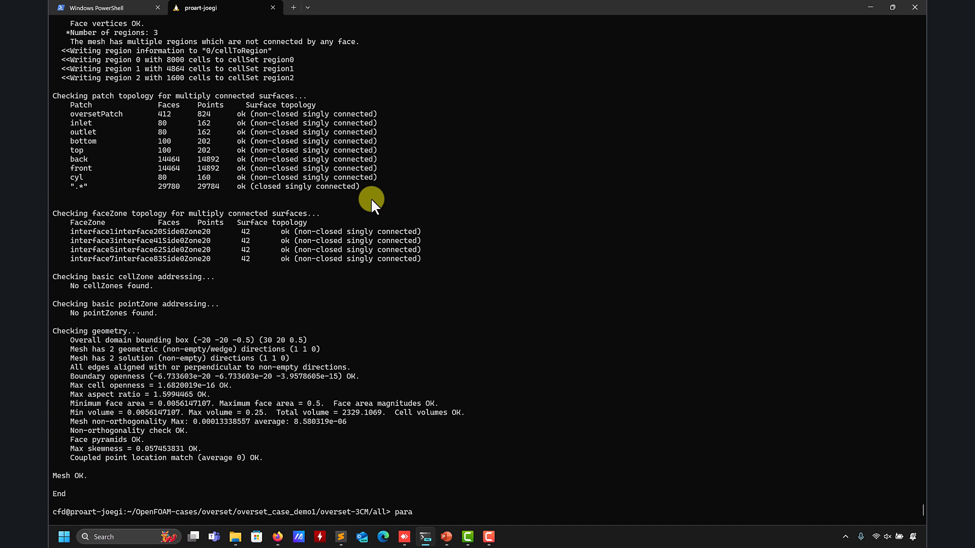
pyautogui.press('BackSpace')
pyautogui.press('BackSpace')
pyautogui.press('BackSpace')
pyautogui.press('BackSpace')
pyautogui.write('par')
pyautogui.press('BackSpace')
pyautogui.press('BackSpace')
pyautogui.press('BackSpace')
# Switch the terminal to OpenFOAM 11 with of11 and load the all case through paraFoam, including sets but not zones
pyautogui.write('of11')
pyautogui.press('Return')
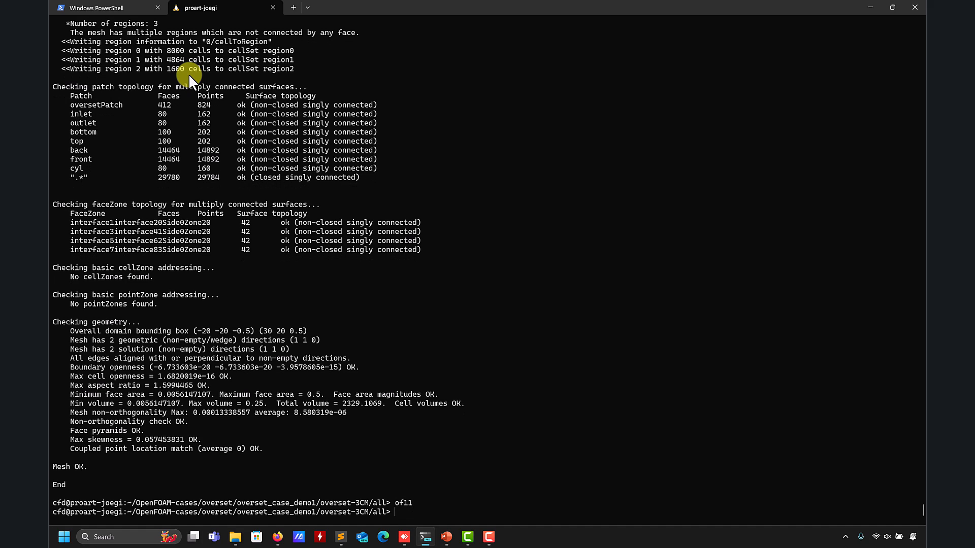
pyautogui.write('paraFoam')
pyautogui.press('Return')
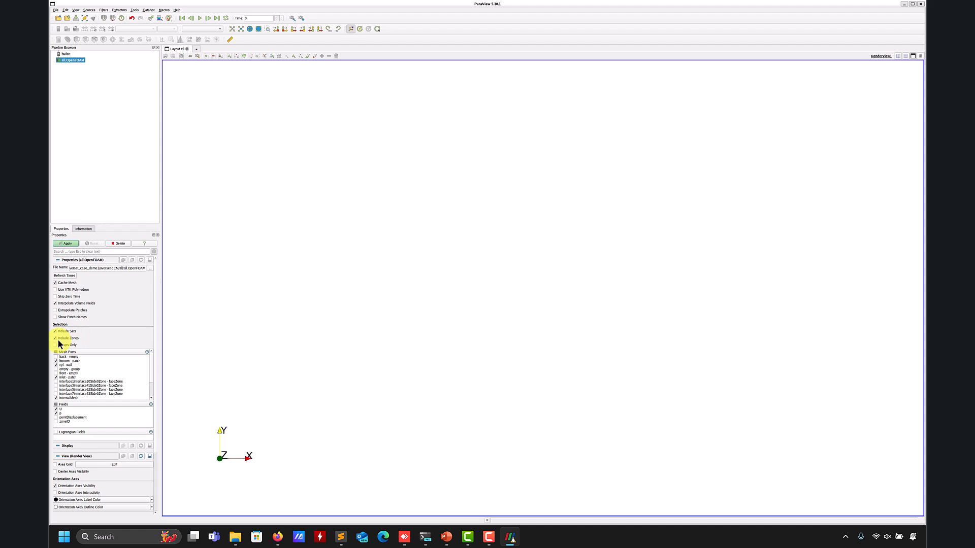
pyautogui.click(69, 243)
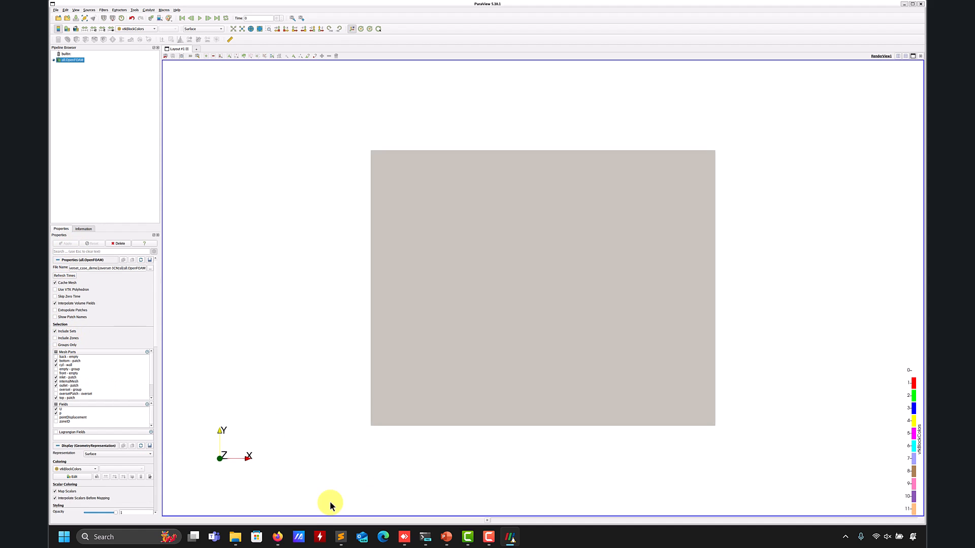
# In File Explorer, look inside the sets folder of constant/polyMesh and go back up to polyMesh
pyautogui.moveTo(235, 534)
pyautogui.click(280, 510)
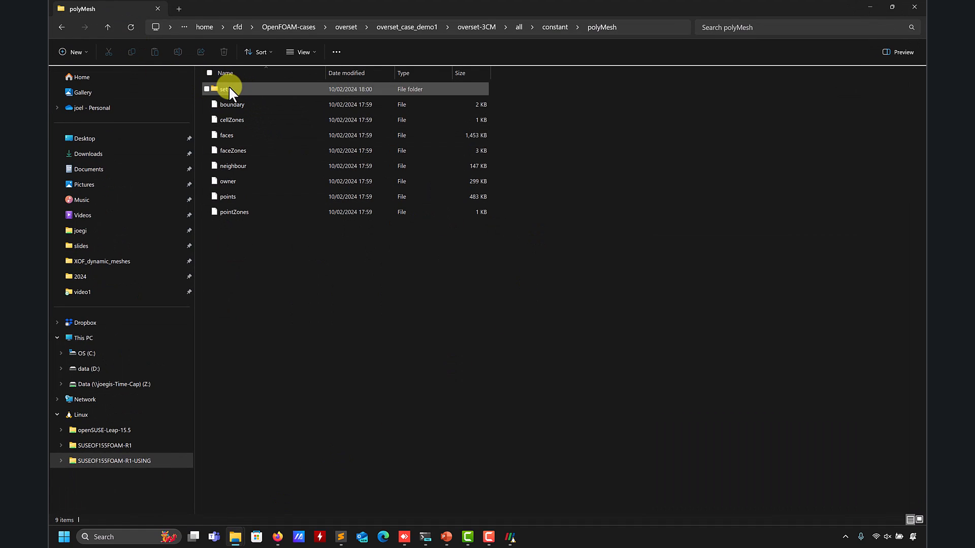
pyautogui.doubleClick(227, 89)
pyautogui.click(107, 27)
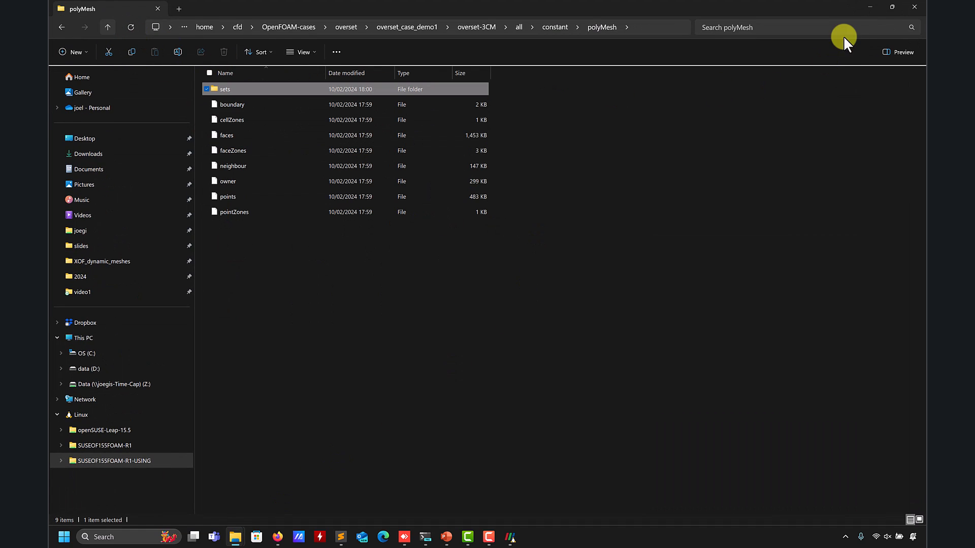
pyautogui.click(870, 7)
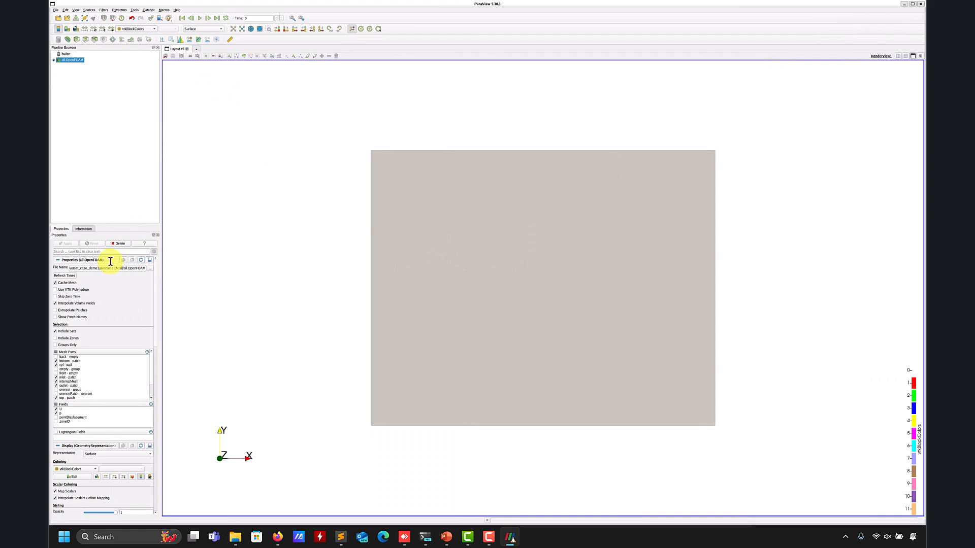
# In ParaView, show only the region0 cellSet of the all case as Surface With Edges and inspect it
pyautogui.moveTo(151, 372); pyautogui.dragTo(150, 396)
pyautogui.click(56, 352)
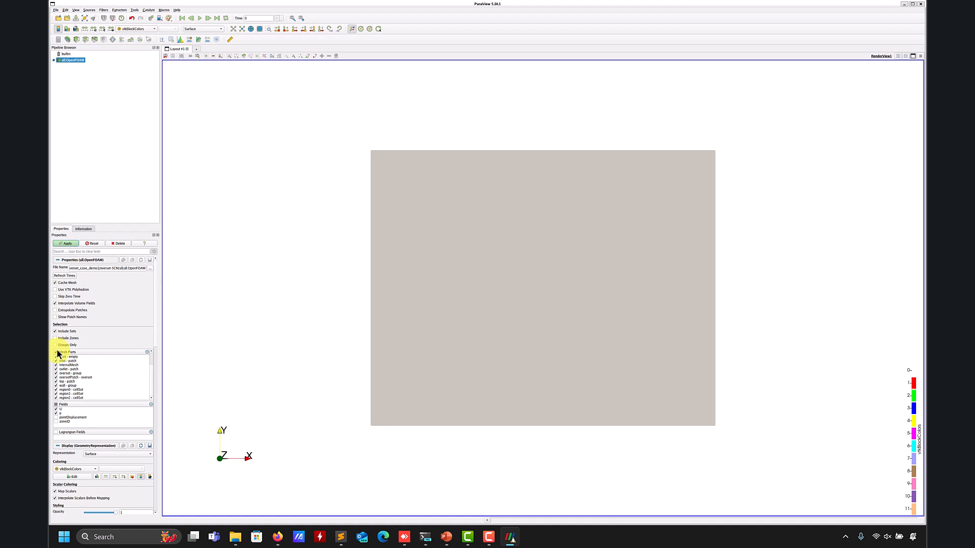
pyautogui.click(60, 390)
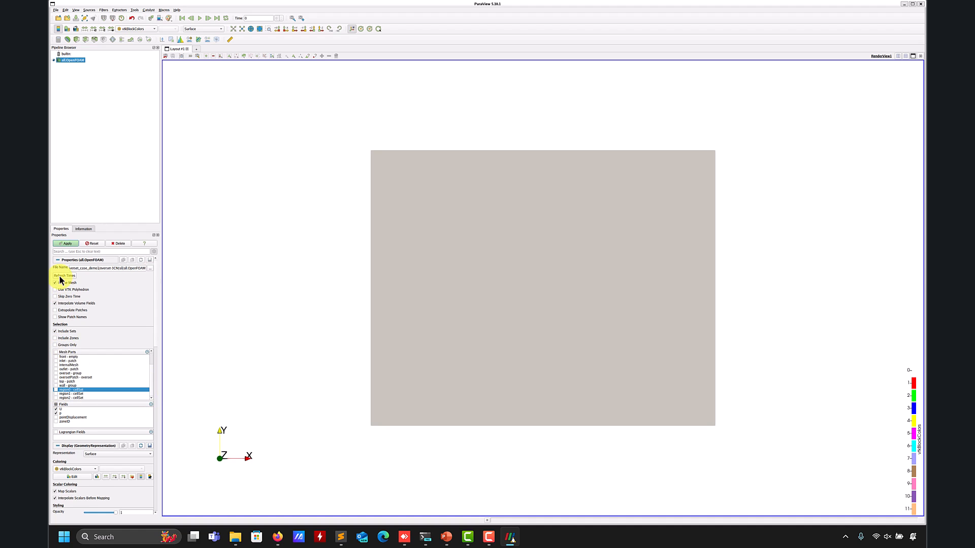
pyautogui.click(56, 390)
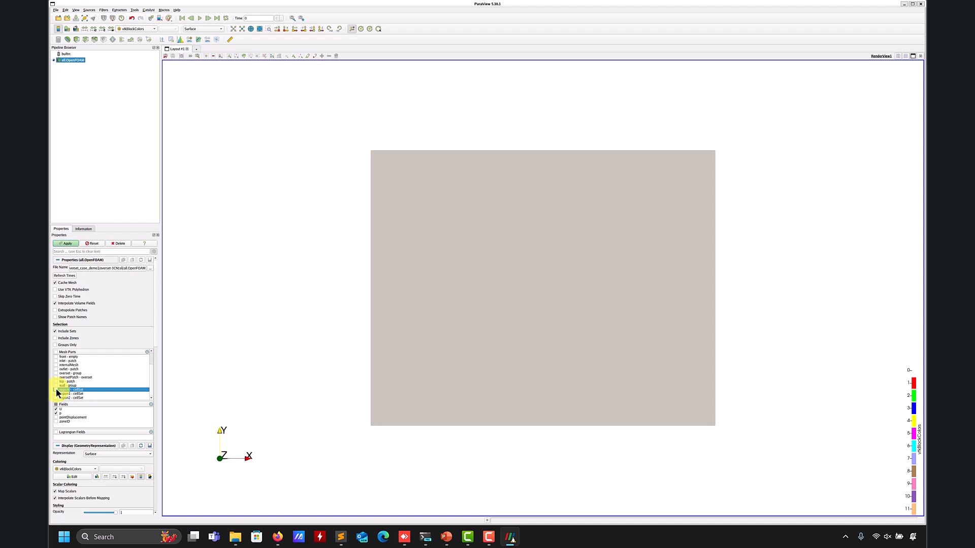
pyautogui.click(71, 245)
pyautogui.click(218, 28)
pyautogui.click(200, 41)
pyautogui.moveTo(246, 100); pyautogui.dragTo(409, 311)
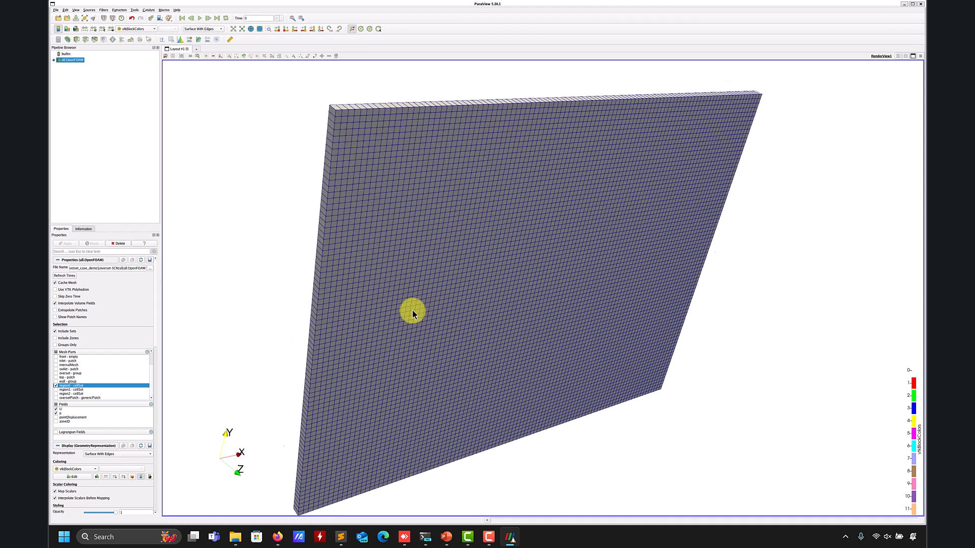
# Replace region0 with the region1 cellSet as the only displayed mesh part and inspect its mesh
pyautogui.click(56, 386)
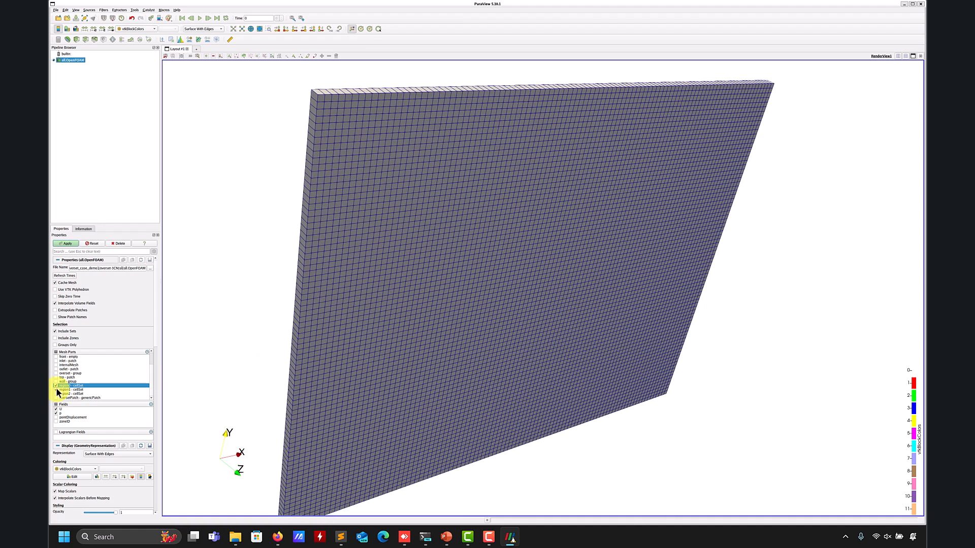
pyautogui.click(66, 244)
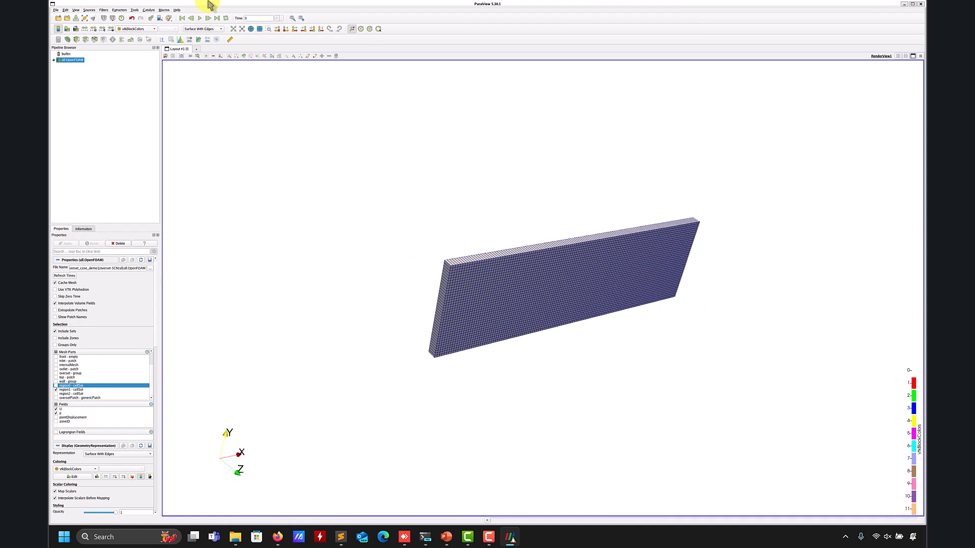
pyautogui.scroll(3, 483, 356)
pyautogui.moveTo(459, 354); pyautogui.dragTo(490, 350)
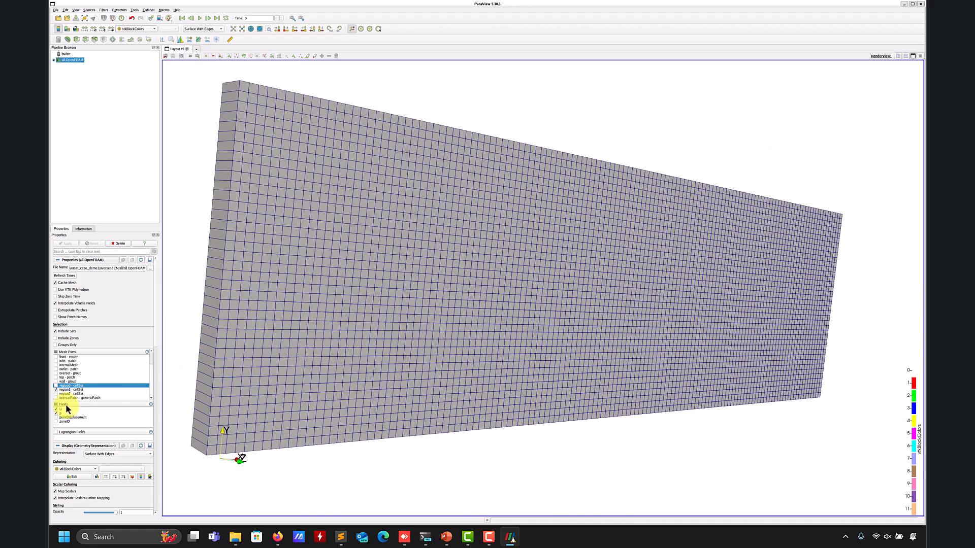
# Show only the region2 cellSet in place of region1
pyautogui.click(56, 390)
pyautogui.click(56, 394)
pyautogui.click(71, 244)
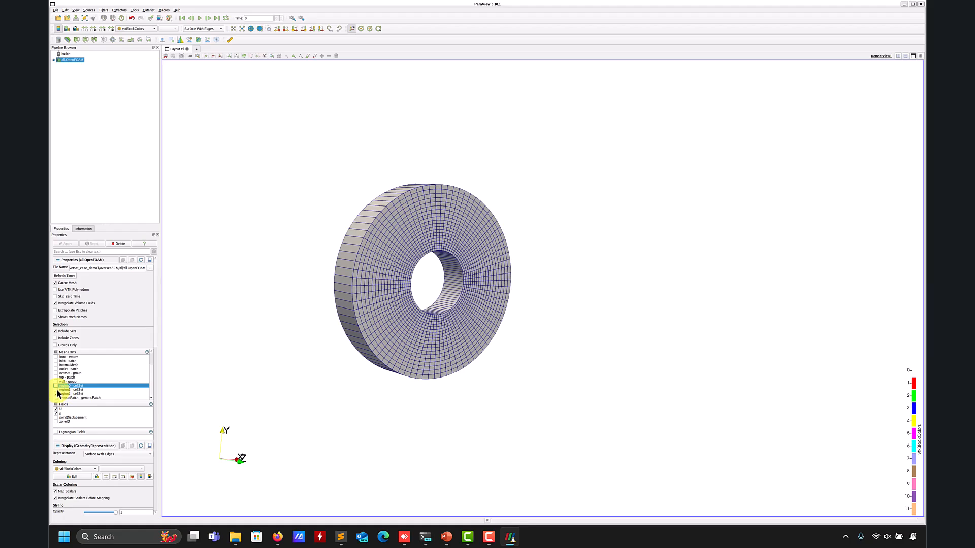
# Display the region0, region1 and region2 cellSets together, inspect how they overlap, and close ParaView
pyautogui.click(55, 386)
pyautogui.click(56, 390)
pyautogui.click(72, 245)
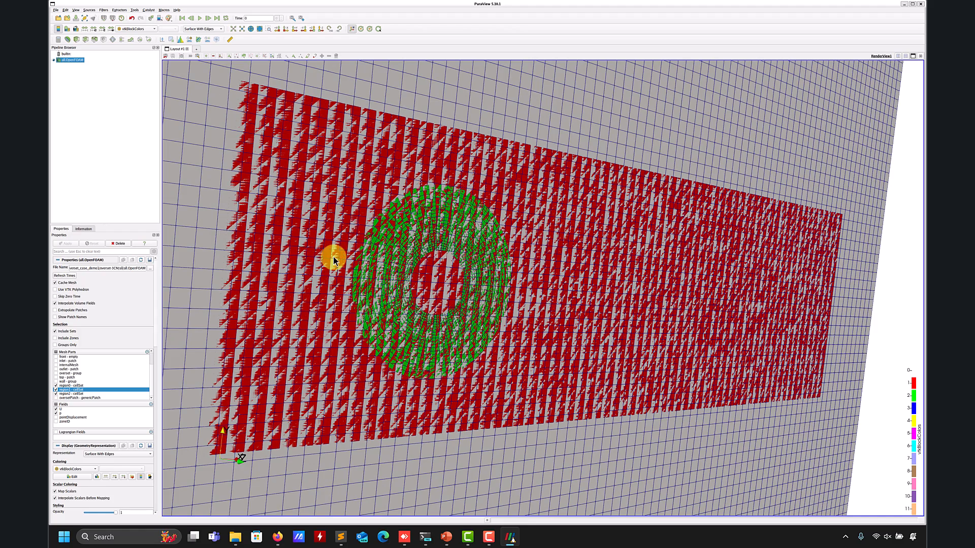
pyautogui.scroll(-3, 559, 232)
pyautogui.moveTo(579, 229); pyautogui.dragTo(447, 223)
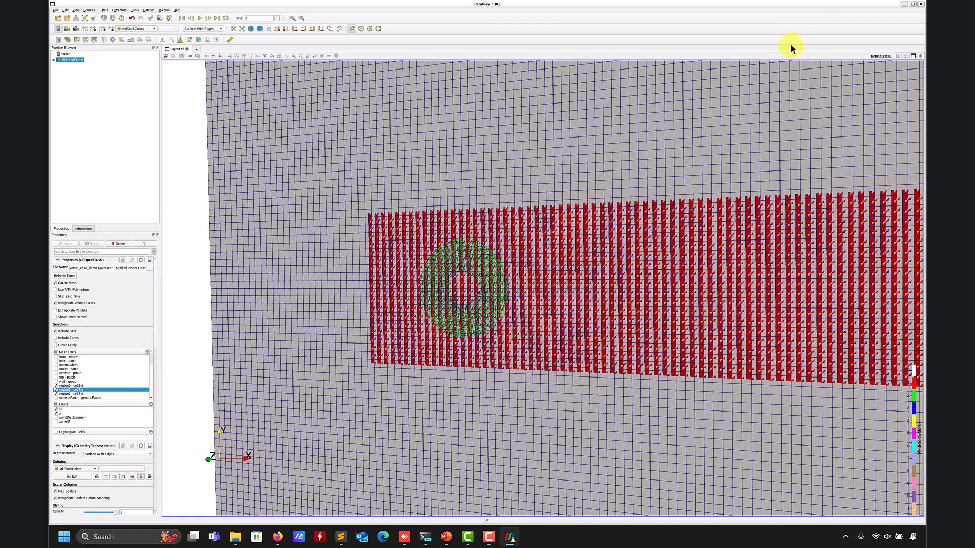
pyautogui.click(920, 4)
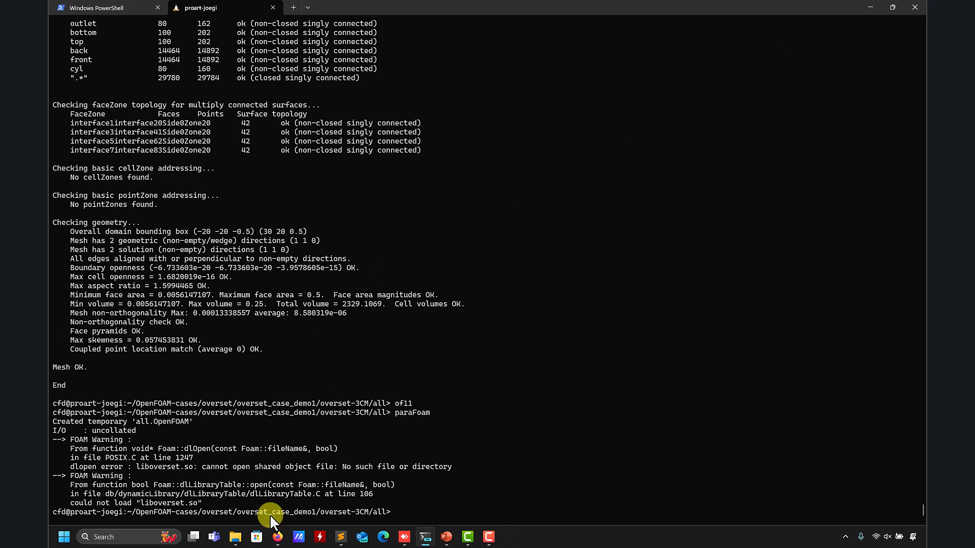
# Browse to the all case's system folder in File Explorer and open setFieldsDict in Sublime Text
pyautogui.moveTo(236, 534)
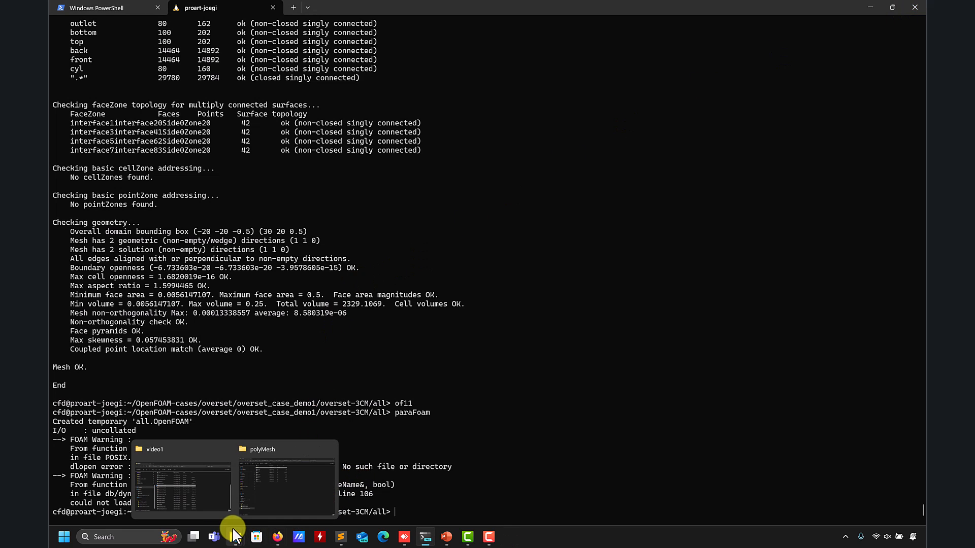
pyautogui.click(261, 488)
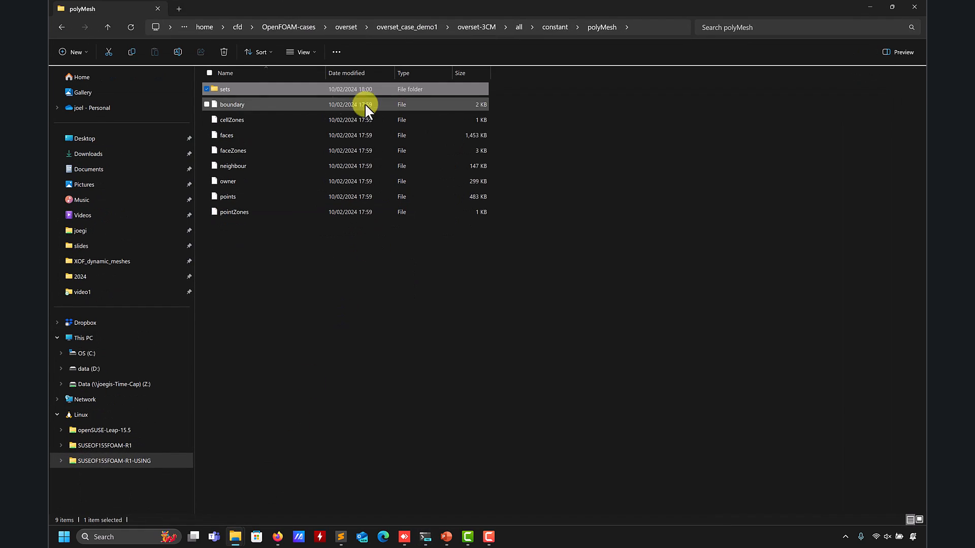
pyautogui.click(104, 21)
pyautogui.click(104, 22)
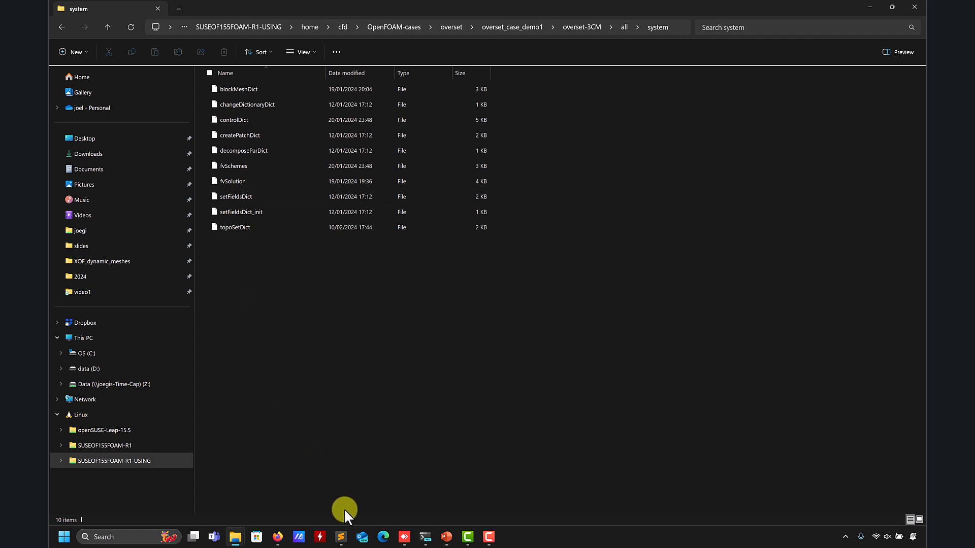
pyautogui.click(341, 536)
pyautogui.click(367, 493)
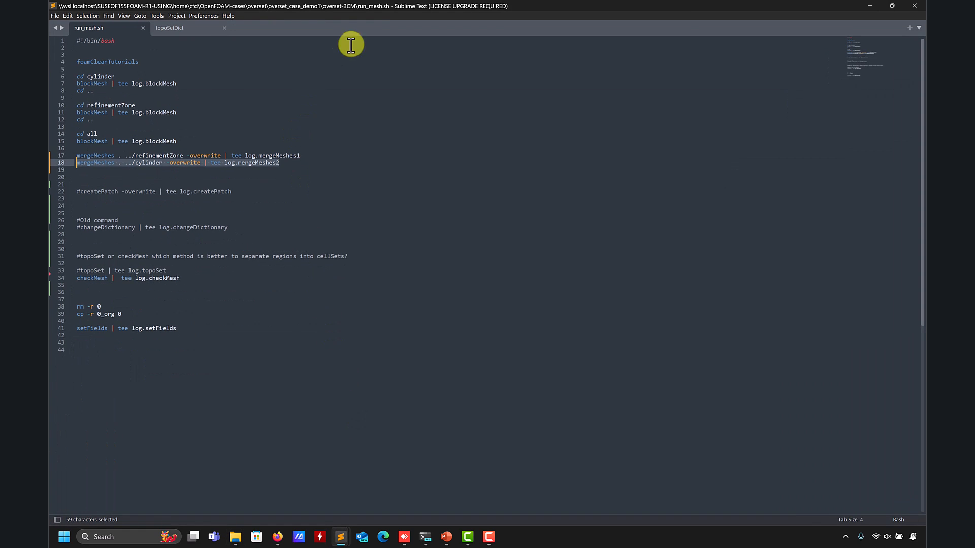
pyautogui.moveTo(240, 196); pyautogui.dragTo(544, 381)
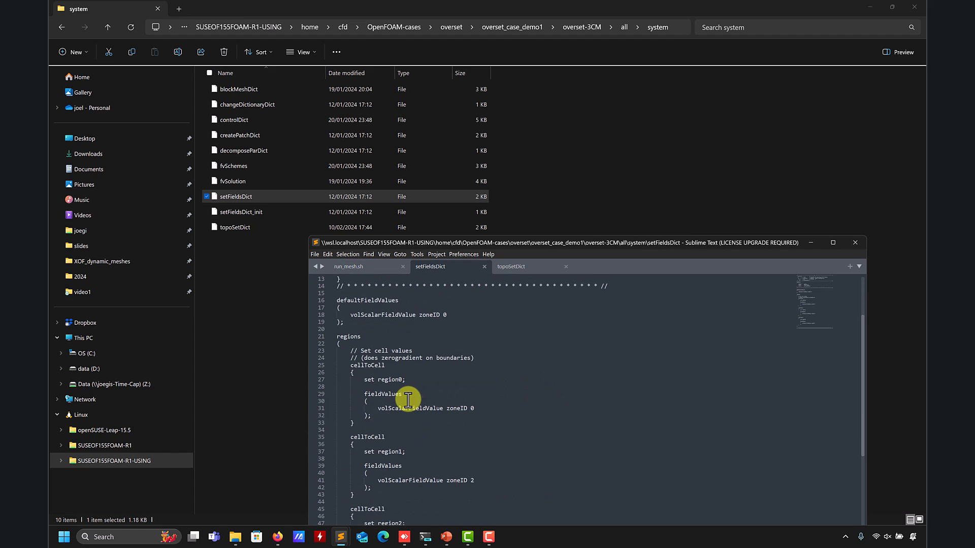
# In setFieldsDict, set zoneID to 1 for region1 and 2 for region2, and save the file
pyautogui.moveTo(378, 379); pyautogui.dragTo(403, 379)
pyautogui.moveTo(490, 415); pyautogui.dragTo(435, 408)
pyautogui.scroll(-3, 553, 420)
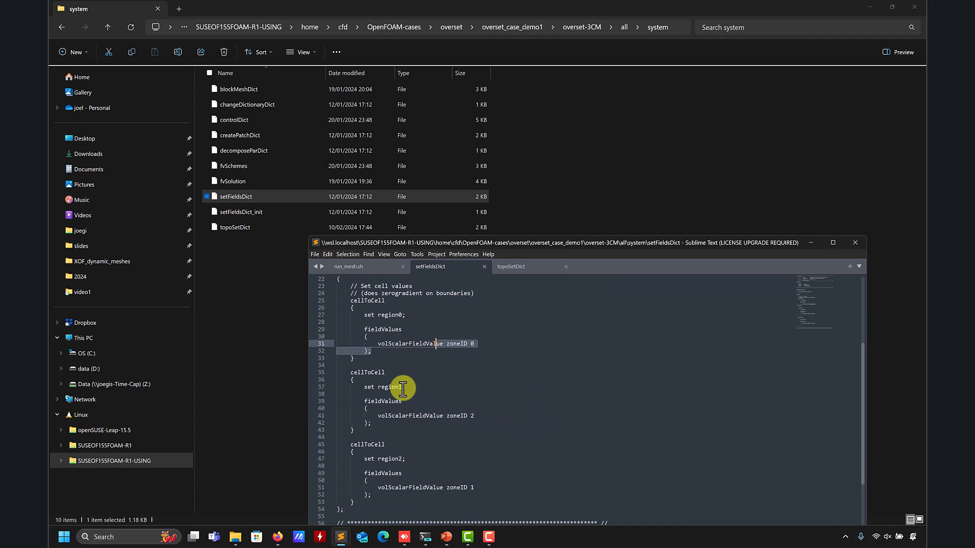
pyautogui.click(473, 416)
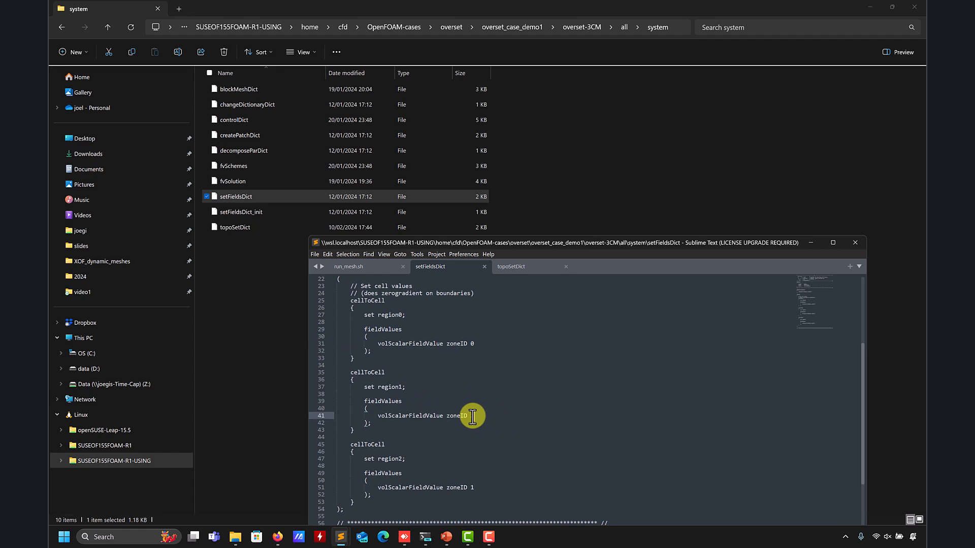
pyautogui.press('BackSpace')
pyautogui.write('1')
pyautogui.click(475, 487)
pyautogui.press('BackSpace')
pyautogui.write('2')
pyautogui.hotkey('ctrl', 's')
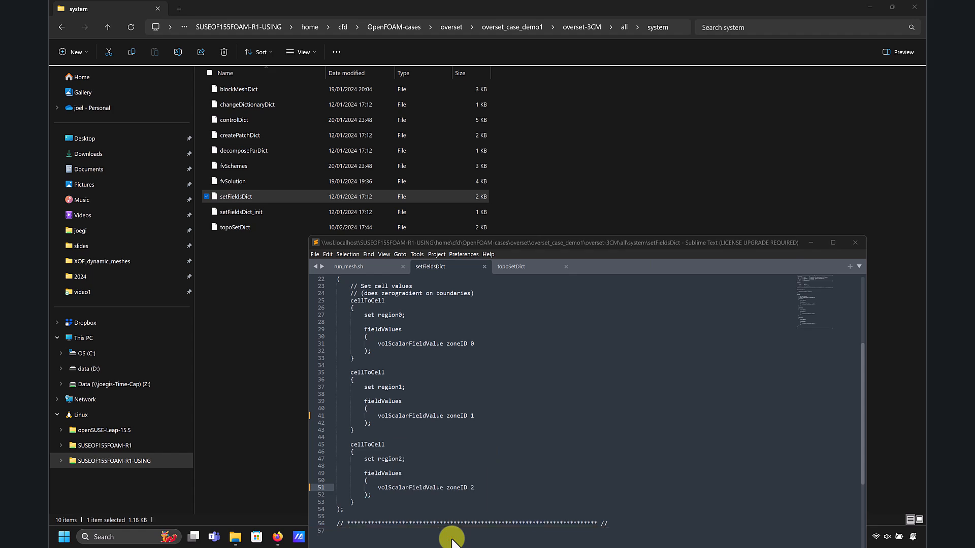
# Switch to the overset-demo1 presentation, review the slide about zoneID grid priority, and minimize PowerPoint
pyautogui.click(446, 536)
pyautogui.scroll(-5, 102, 363)
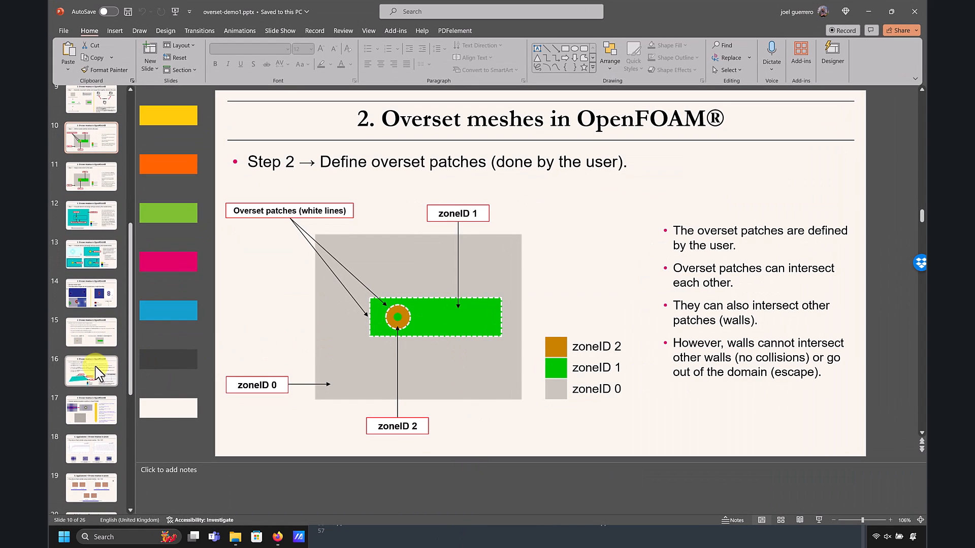
pyautogui.scroll(2, 98, 374)
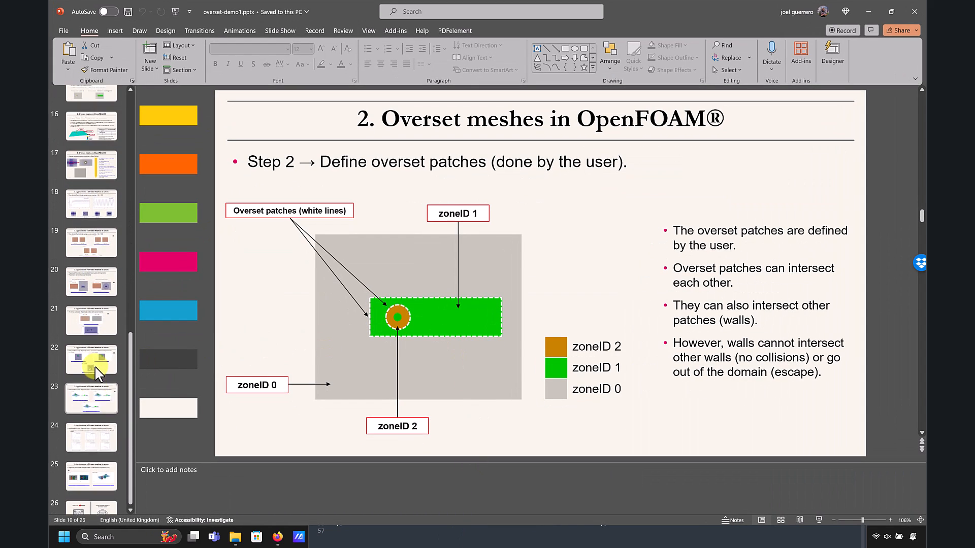
pyautogui.click(98, 263)
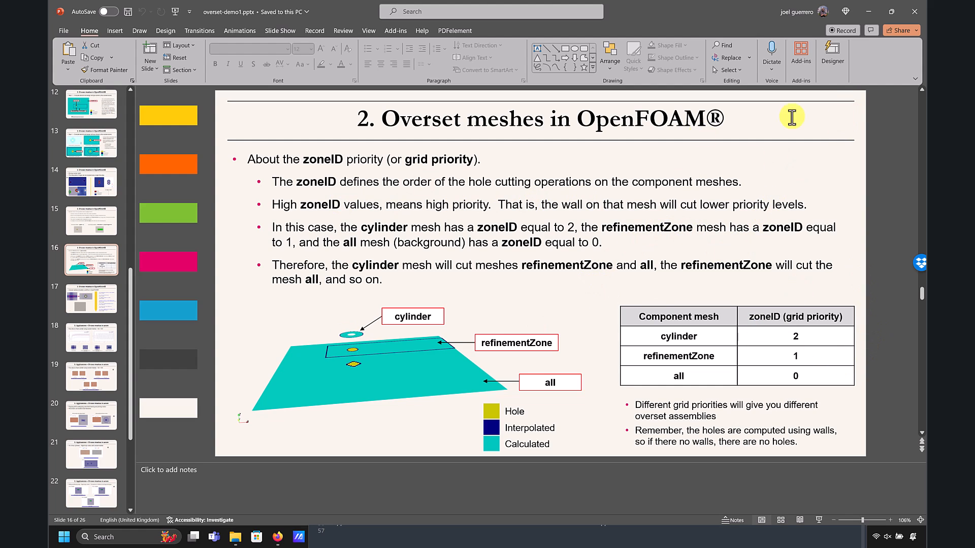
pyautogui.click(868, 11)
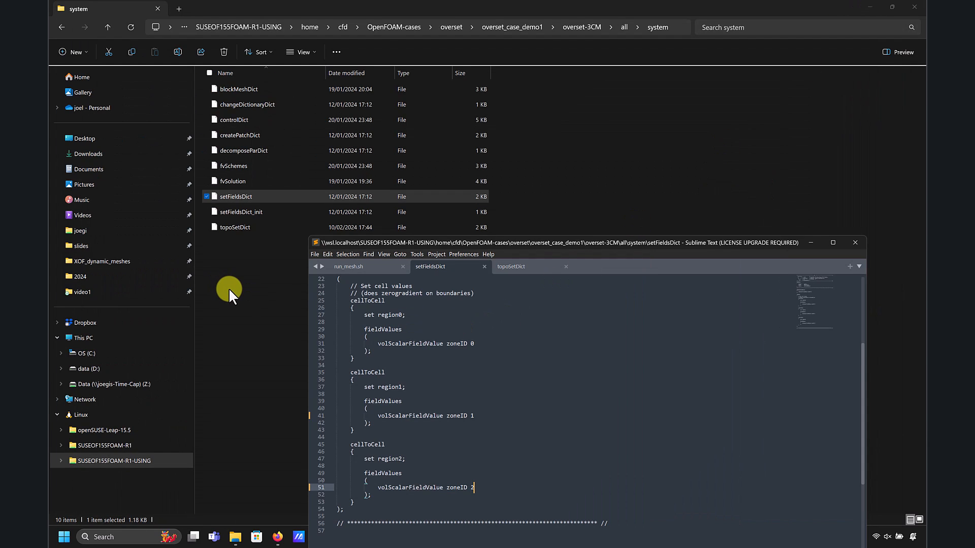
# Go up to the all case folder in File Explorer and reposition the setFieldsDict editor window over it
pyautogui.click(228, 288)
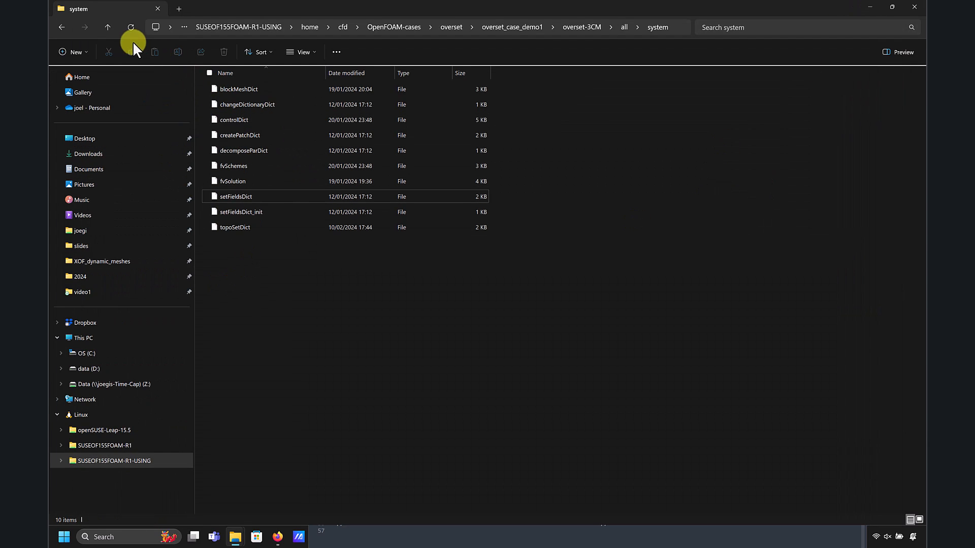
pyautogui.click(111, 29)
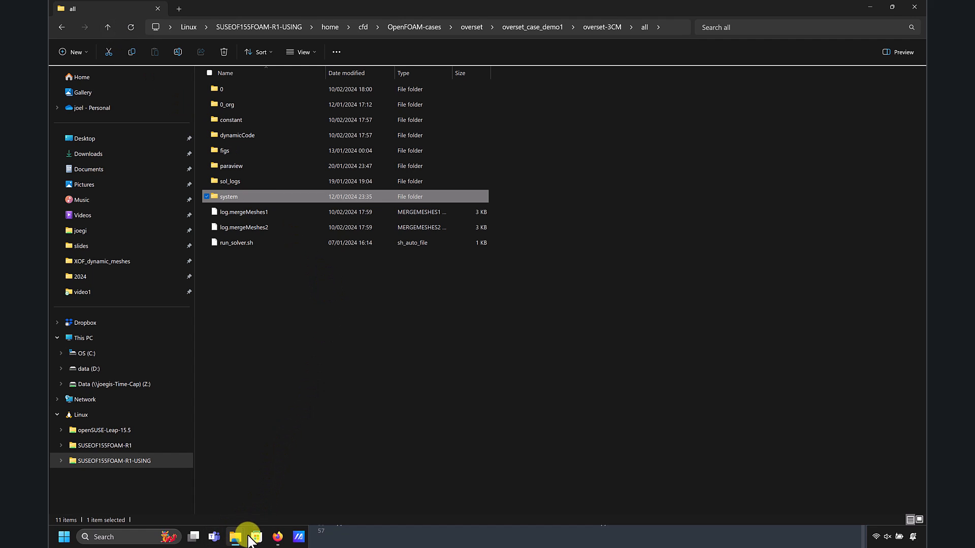
pyautogui.click(619, 536)
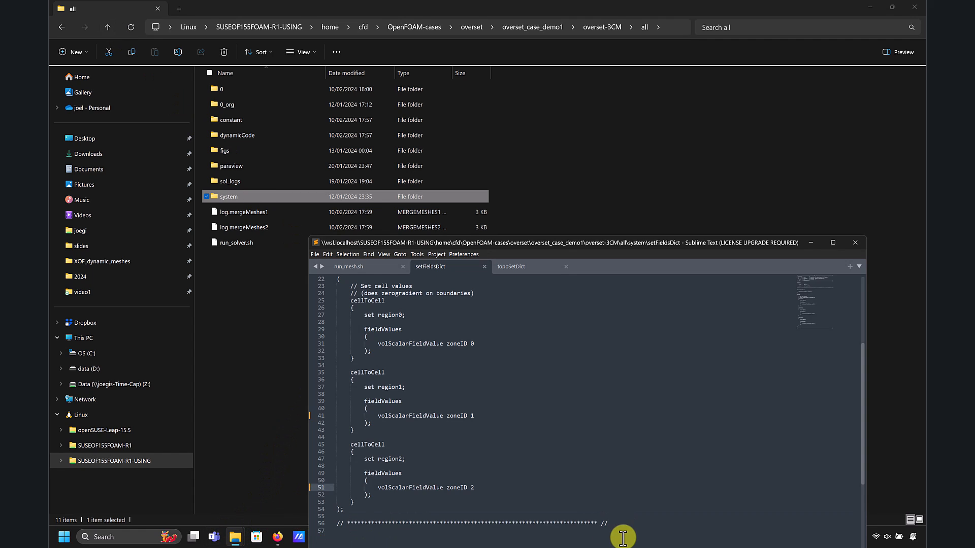
pyautogui.moveTo(710, 242); pyautogui.dragTo(709, 95)
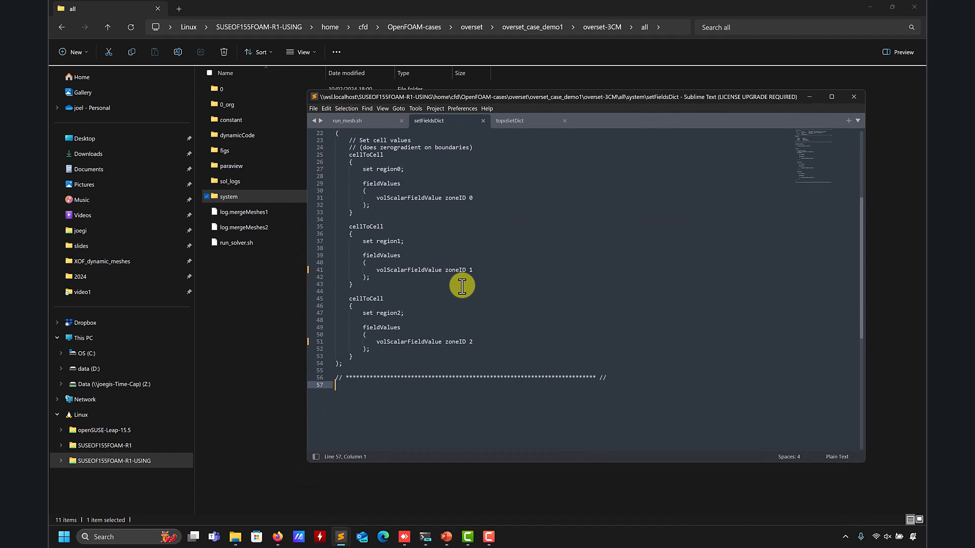
pyautogui.click(262, 298)
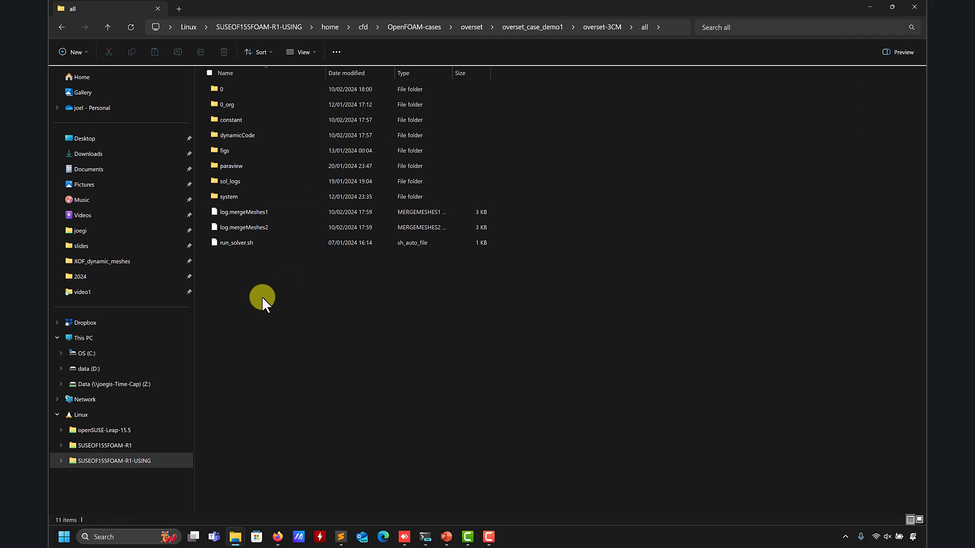
# Return to Sublime Text and read through the topoSetDict actions that define cellSets c0, c1 and c2
pyautogui.moveTo(339, 534)
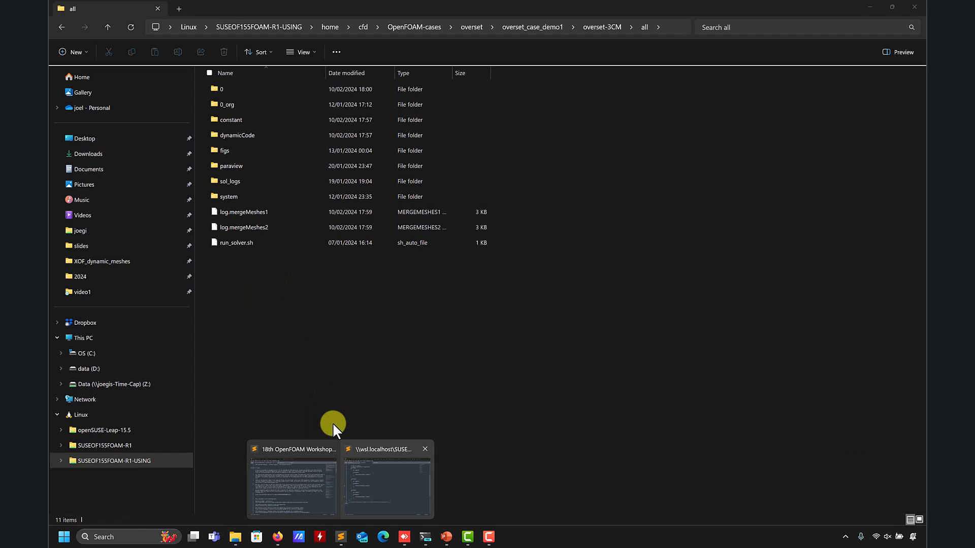
pyautogui.click(370, 474)
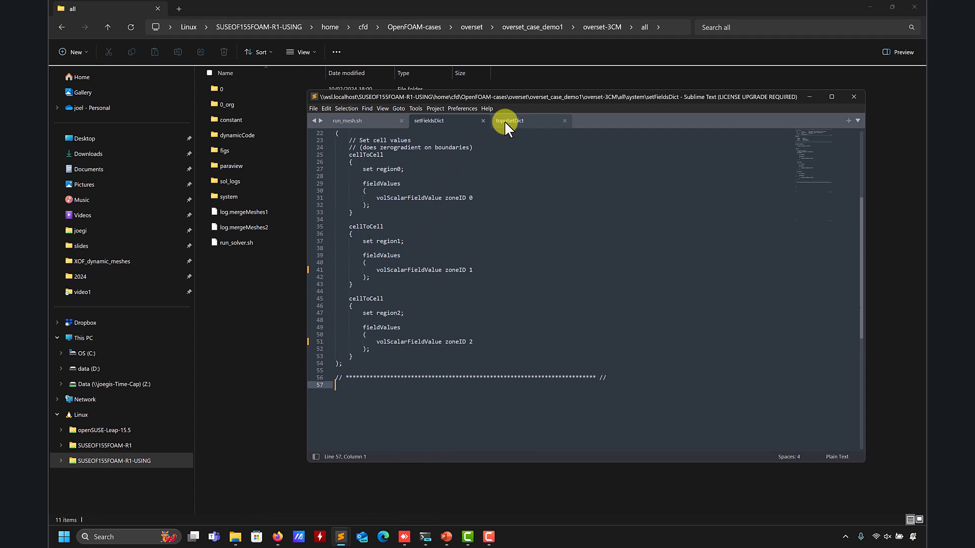
pyautogui.scroll(8, 472, 213)
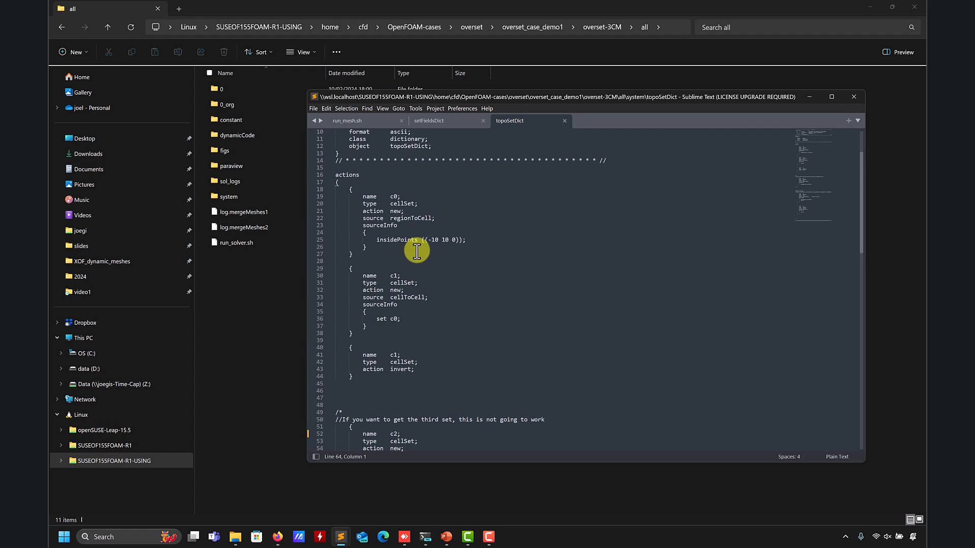
pyautogui.scroll(-11, 410, 299)
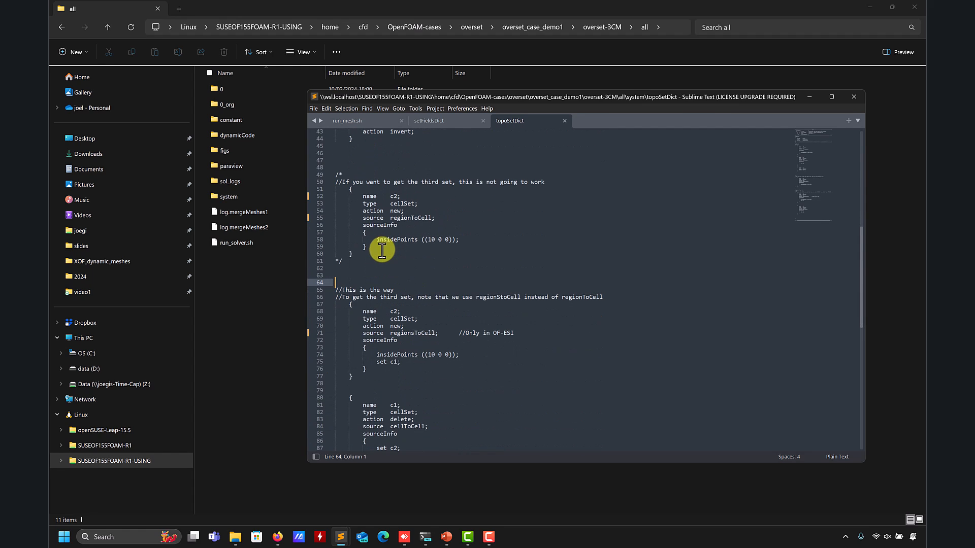
pyautogui.scroll(11, 381, 268)
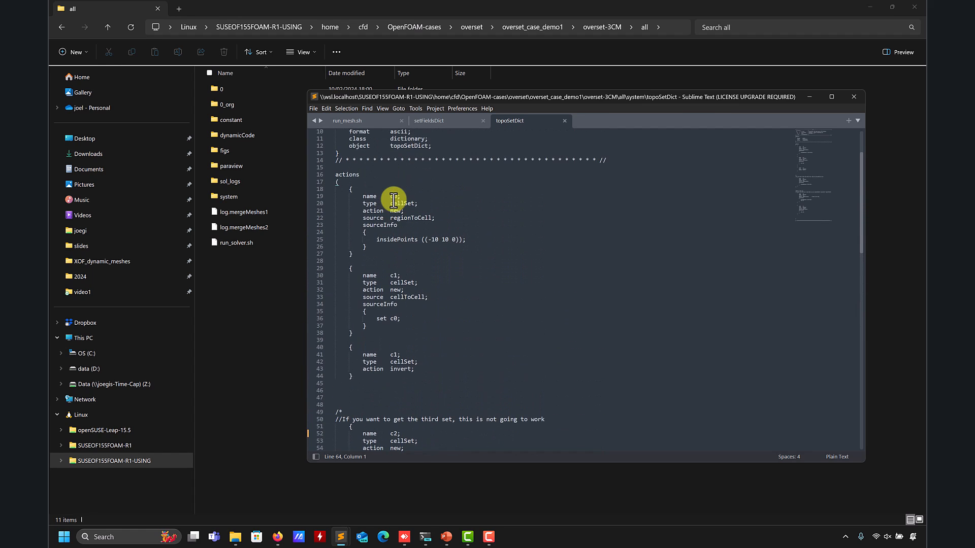
pyautogui.scroll(-5, 379, 187)
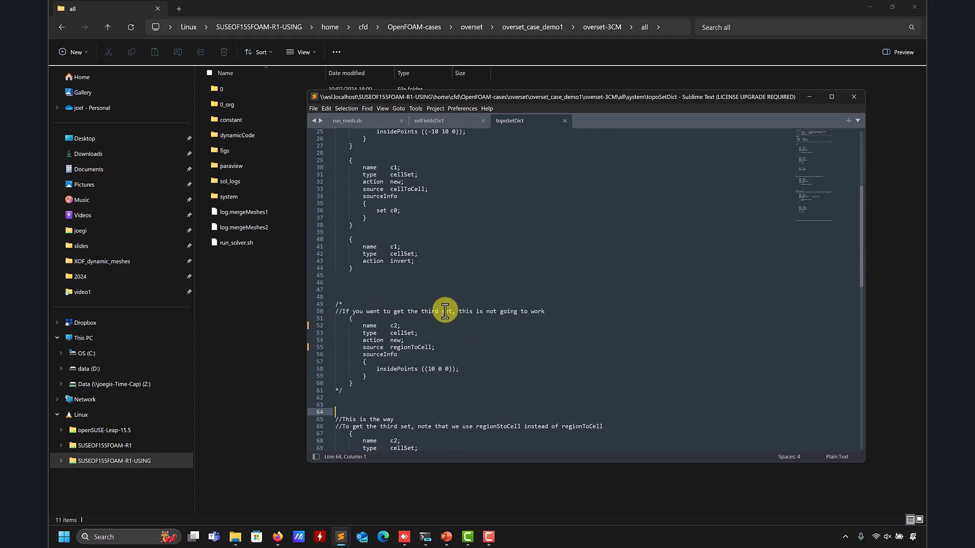
pyautogui.scroll(-2, 446, 307)
pyautogui.scroll(-3, 447, 298)
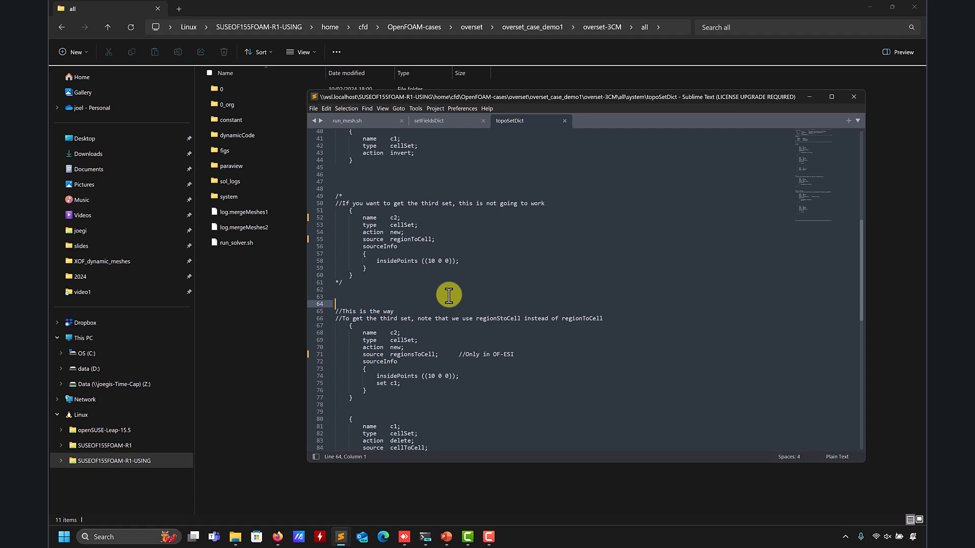
pyautogui.scroll(-2, 449, 295)
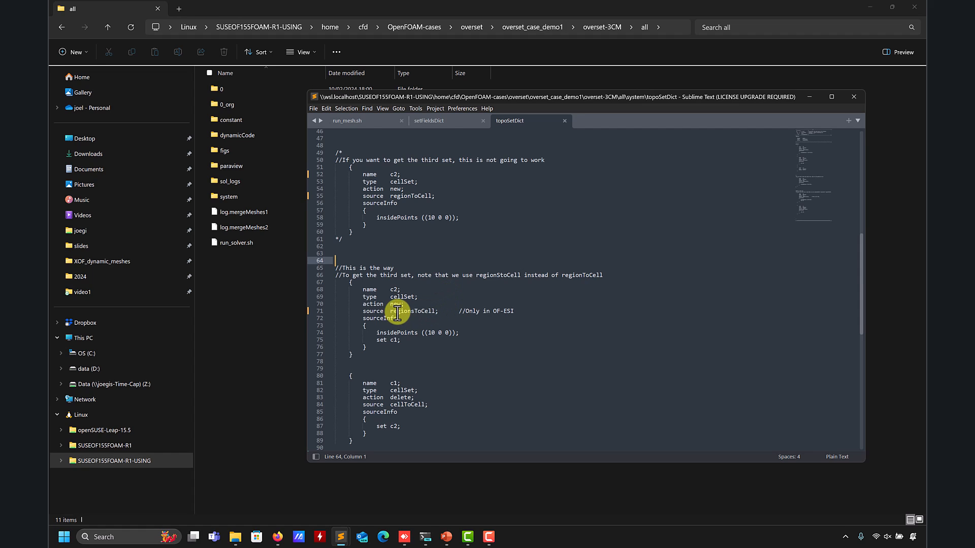
# Compare the regionToCell source of c0 with the regionsToCell source of c2 in topoSetDict
pyautogui.moveTo(390, 311); pyautogui.dragTo(435, 311)
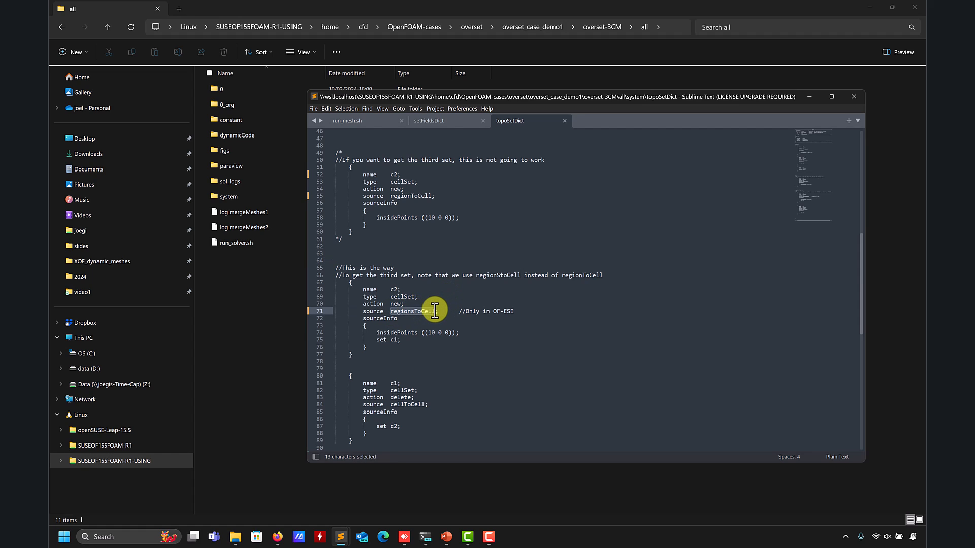
pyautogui.click(412, 311)
pyautogui.scroll(9, 412, 310)
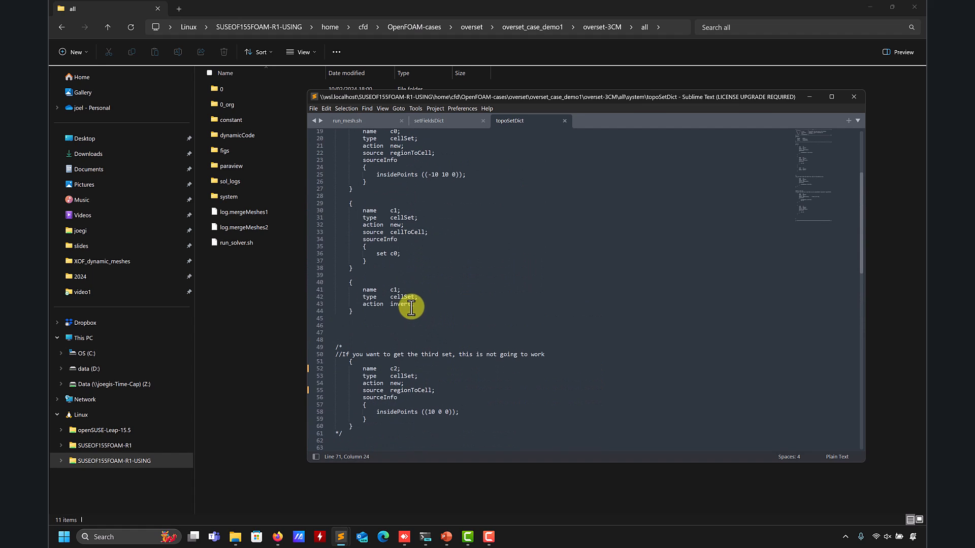
pyautogui.doubleClick(408, 153)
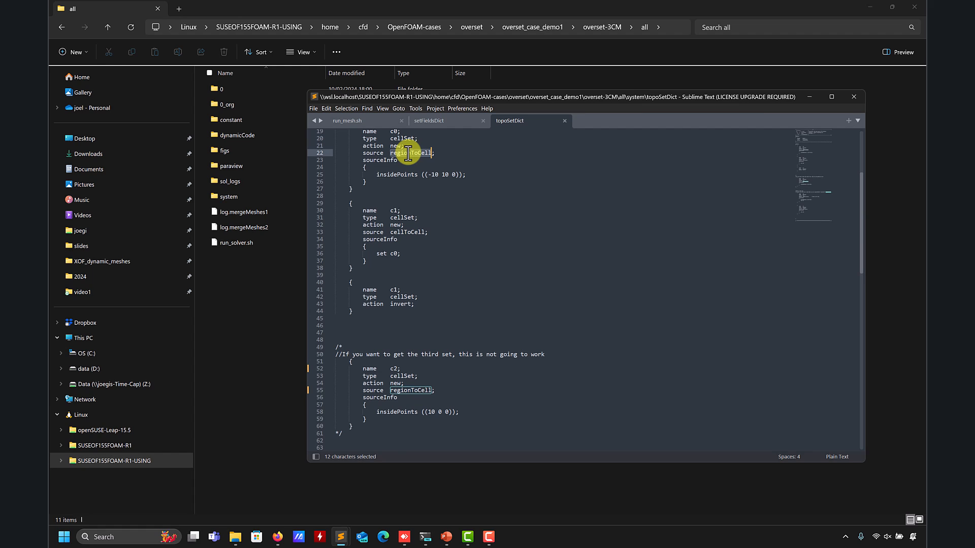
pyautogui.scroll(-7, 433, 231)
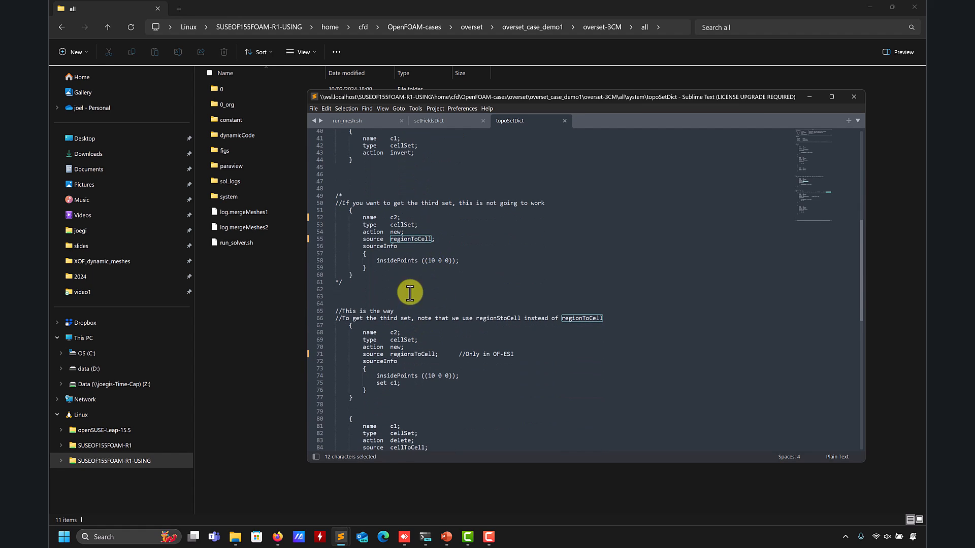
pyautogui.scroll(-2, 415, 314)
pyautogui.doubleClick(415, 310)
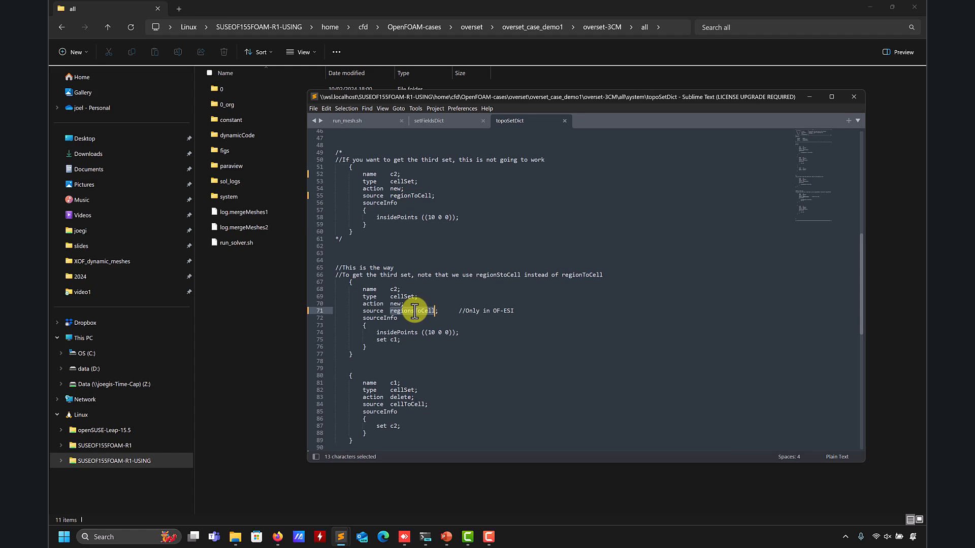
pyautogui.click(415, 310)
pyautogui.doubleClick(415, 311)
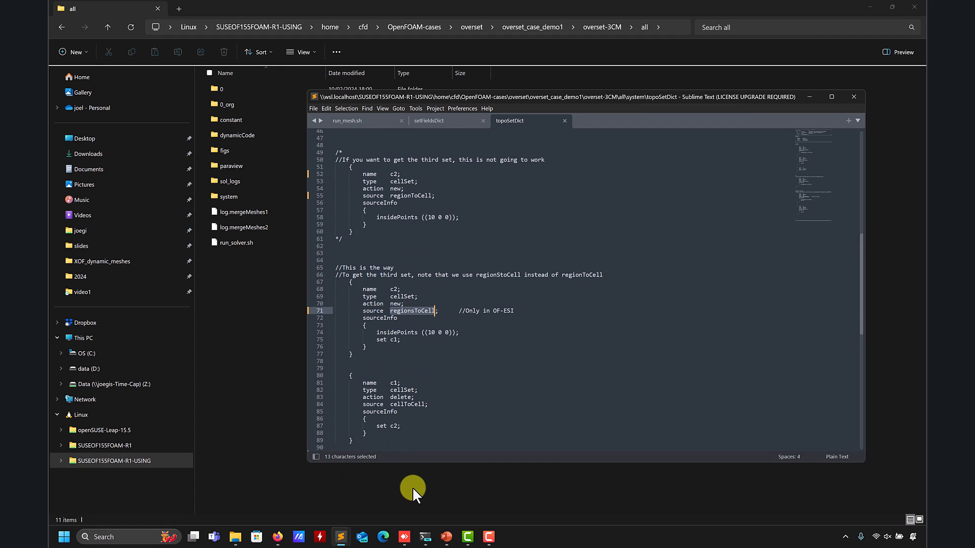
# Switch to the terminal and try to run topoSet in the all case under the of11 environment
pyautogui.click(425, 537)
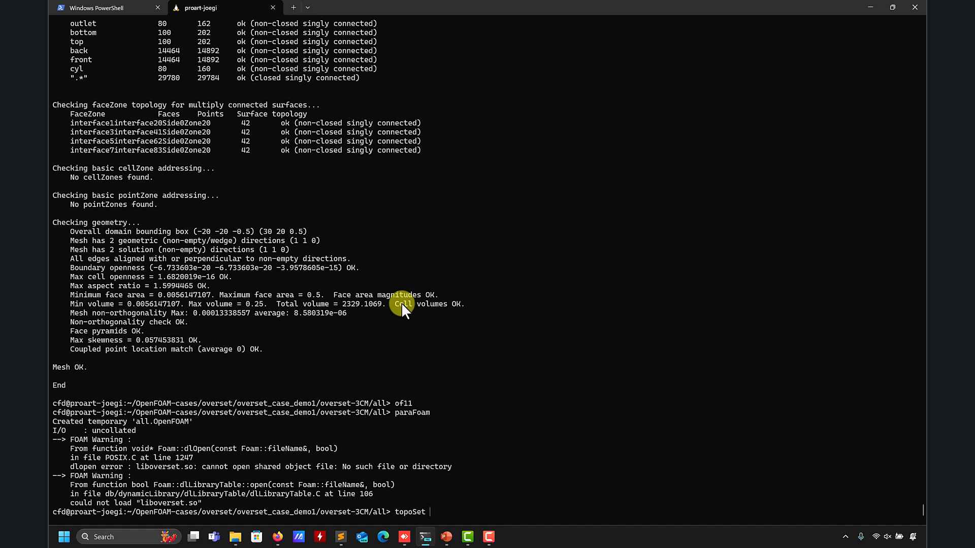
pyautogui.press('Return')
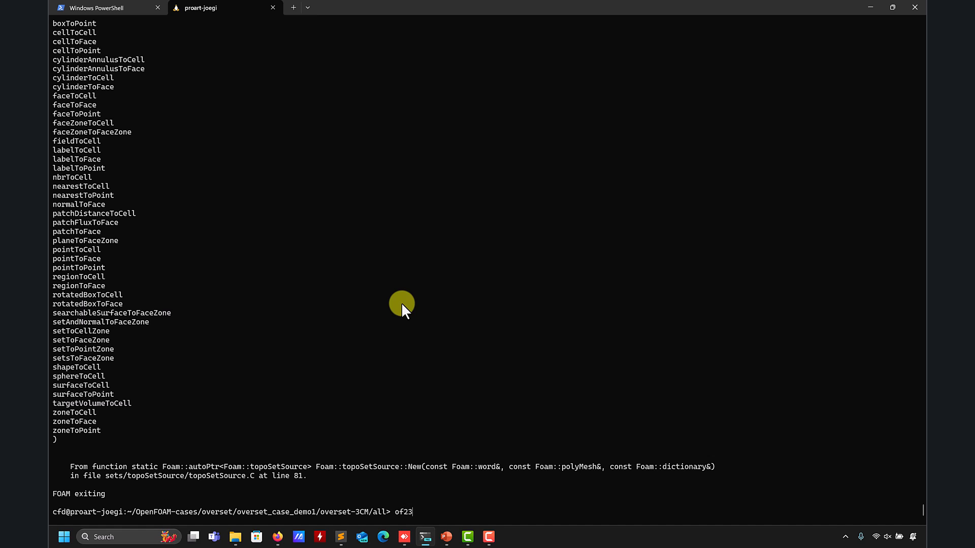
# Load the of2312 environment in the terminal and run topoSet on the all case
pyautogui.write('of2312')
pyautogui.press('Return')
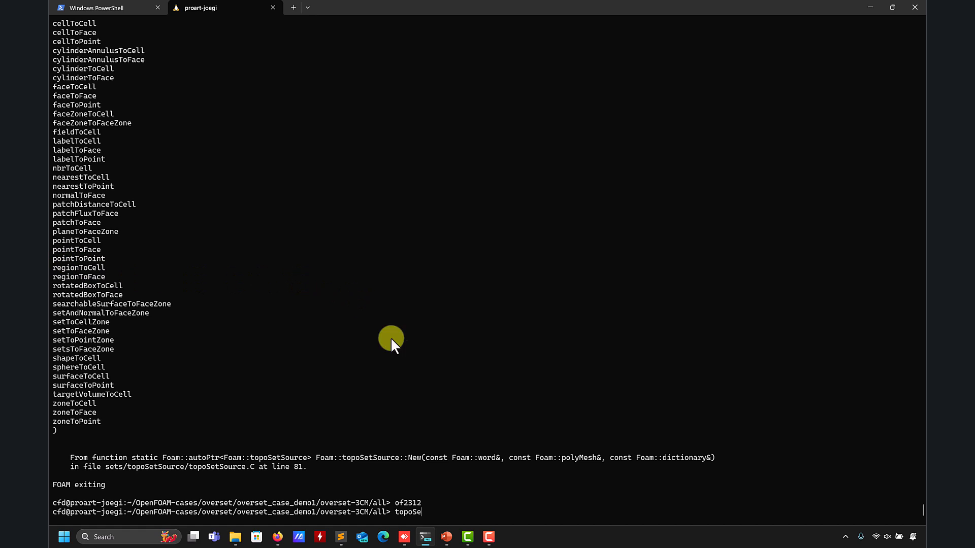
pyautogui.write('t')
pyautogui.press('Return')
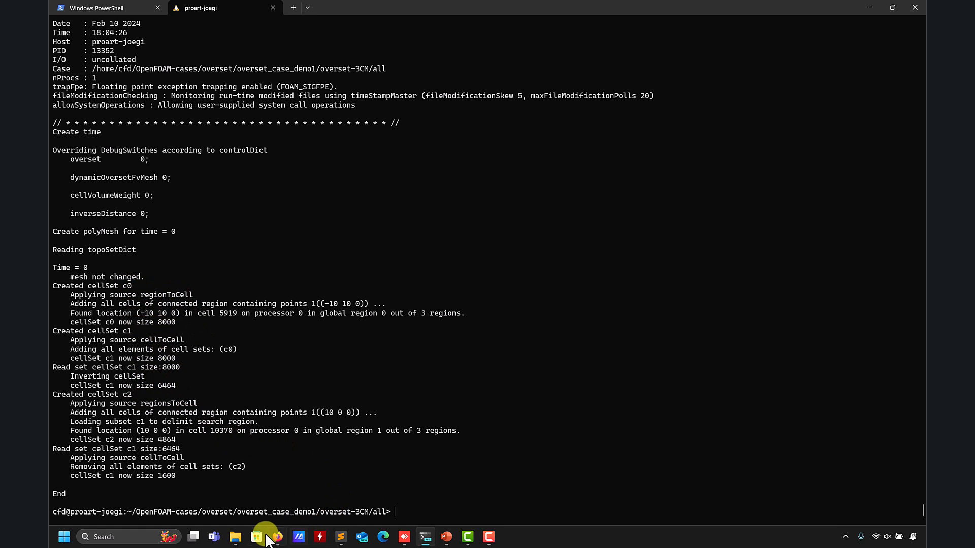
# Switch to File Explorer and check the cellSet files in the all case's constant/polyMesh/sets folder, then return to the terminal
pyautogui.moveTo(235, 537)
pyautogui.click(278, 483)
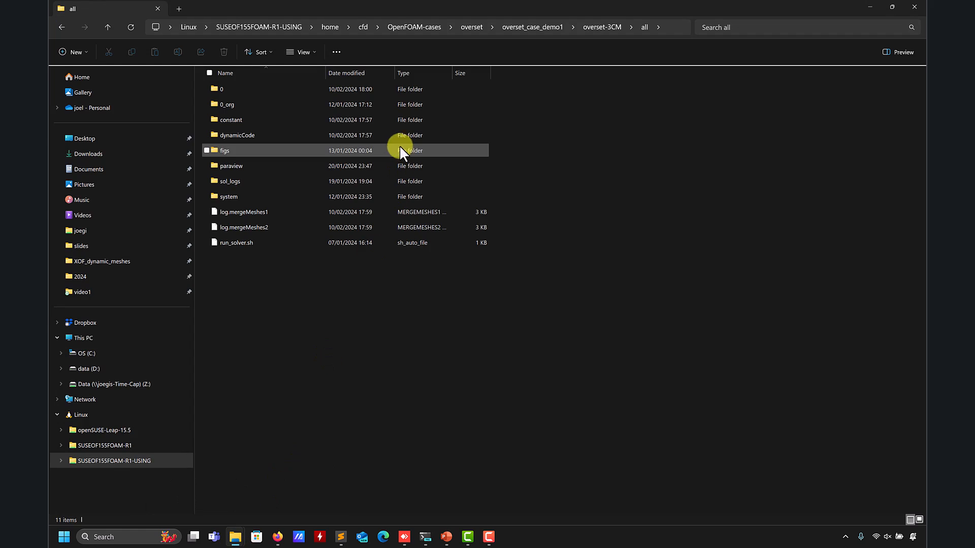
pyautogui.doubleClick(245, 120)
pyautogui.doubleClick(232, 90)
pyautogui.doubleClick(233, 91)
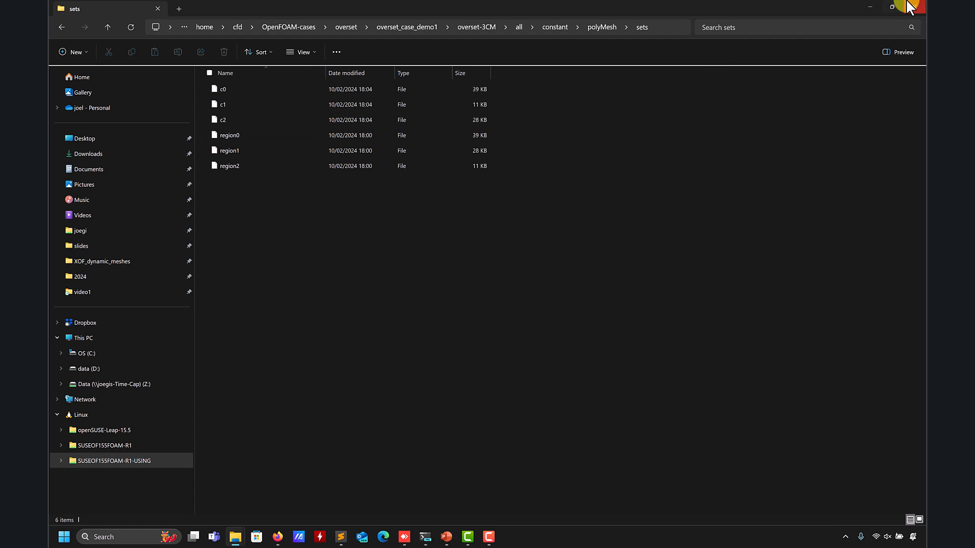
pyautogui.click(868, 6)
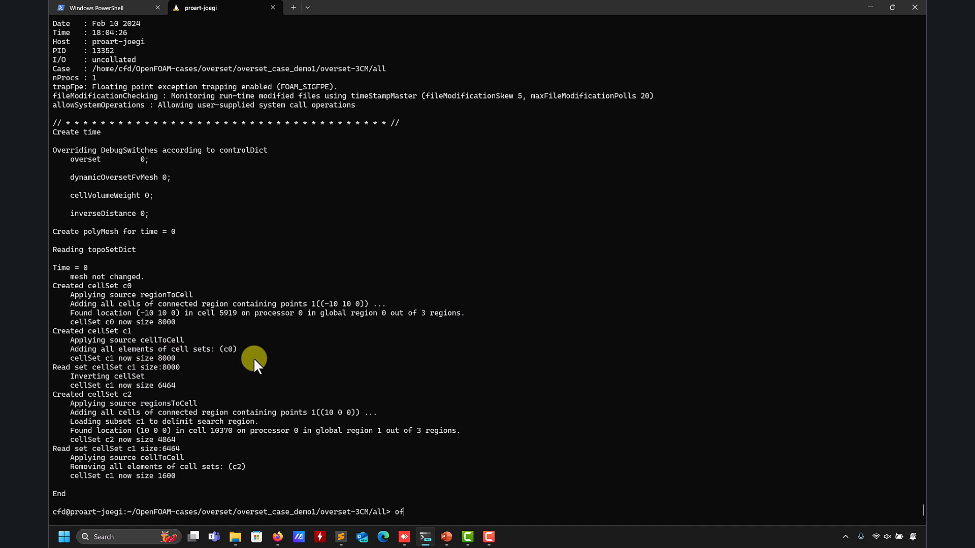
# Load the of11 environment in the terminal and launch paraFoam on the all case
pyautogui.write('11')
pyautogui.press('Return')
pyautogui.write('paraFoam')
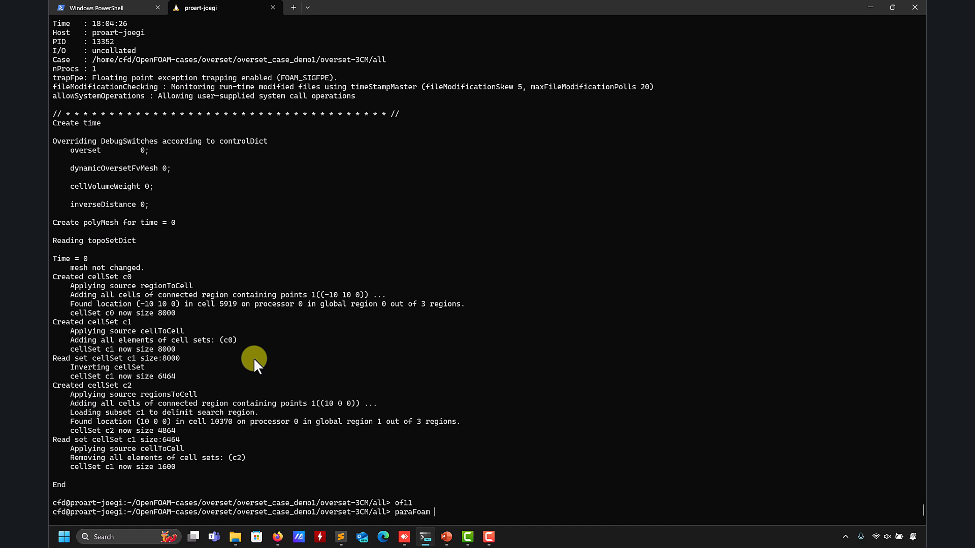
pyautogui.press('Return')
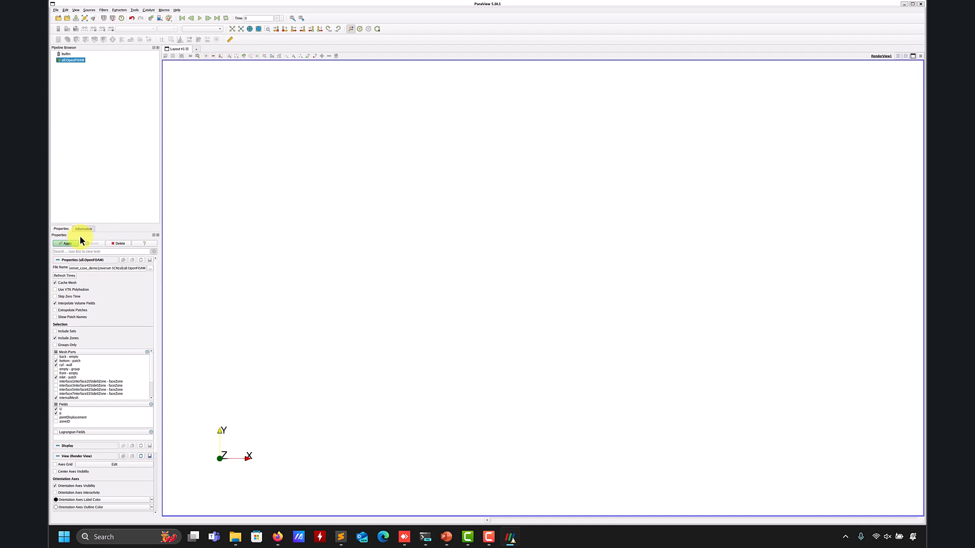
# Delete the preloaded case from the ParaView pipeline and load all.OpenFOAM again
pyautogui.click(118, 244)
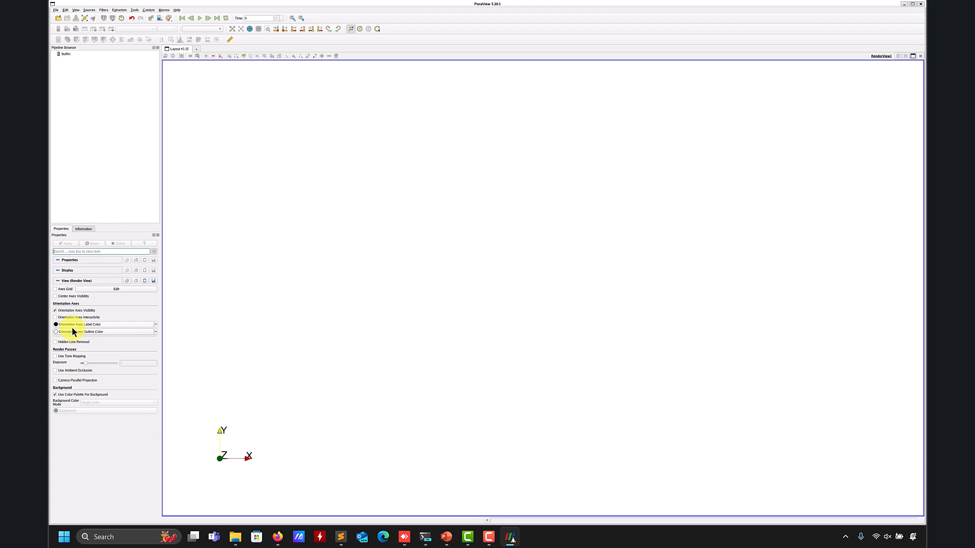
pyautogui.click(59, 18)
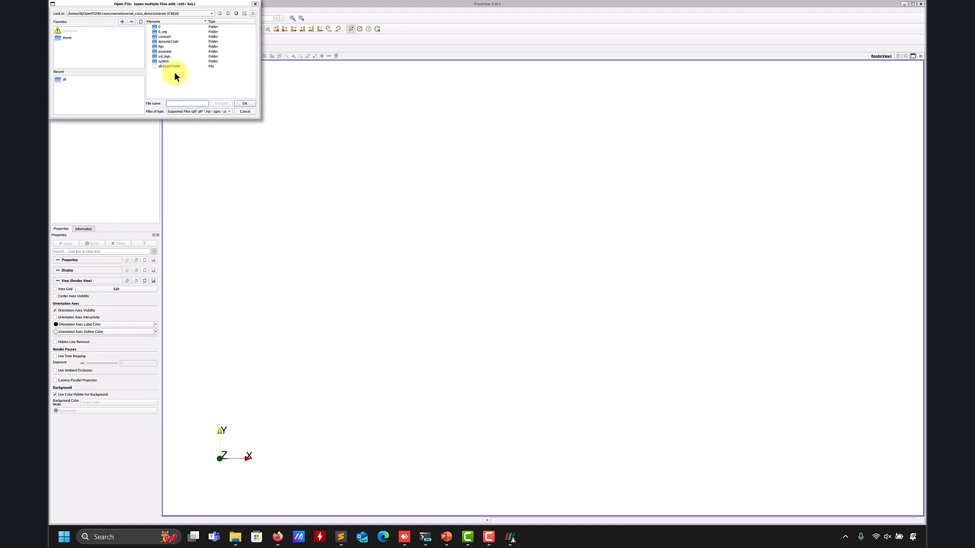
pyautogui.doubleClick(164, 66)
pyautogui.click(68, 243)
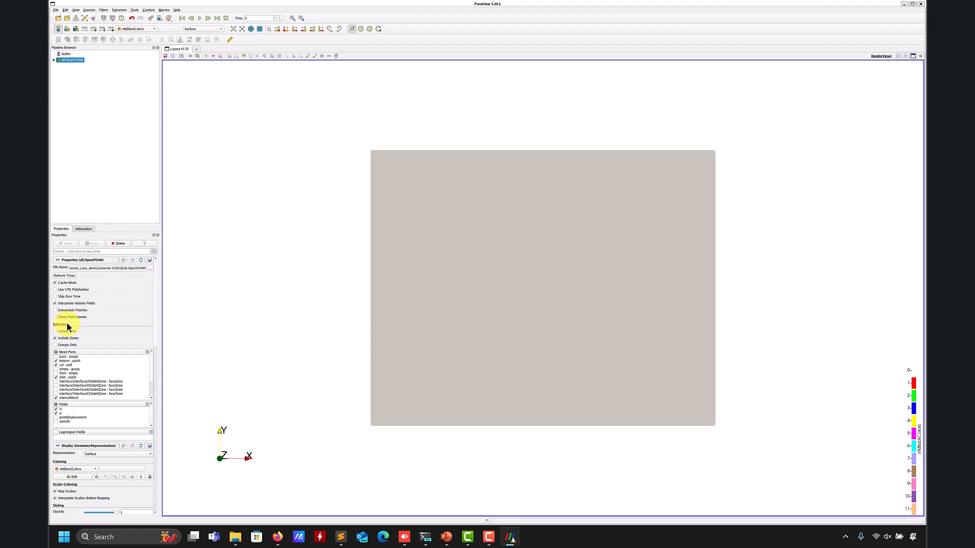
# Include sets and exclude zones in the all.OpenFOAM reader's selection and apply the change
pyautogui.click(66, 331)
pyautogui.click(66, 338)
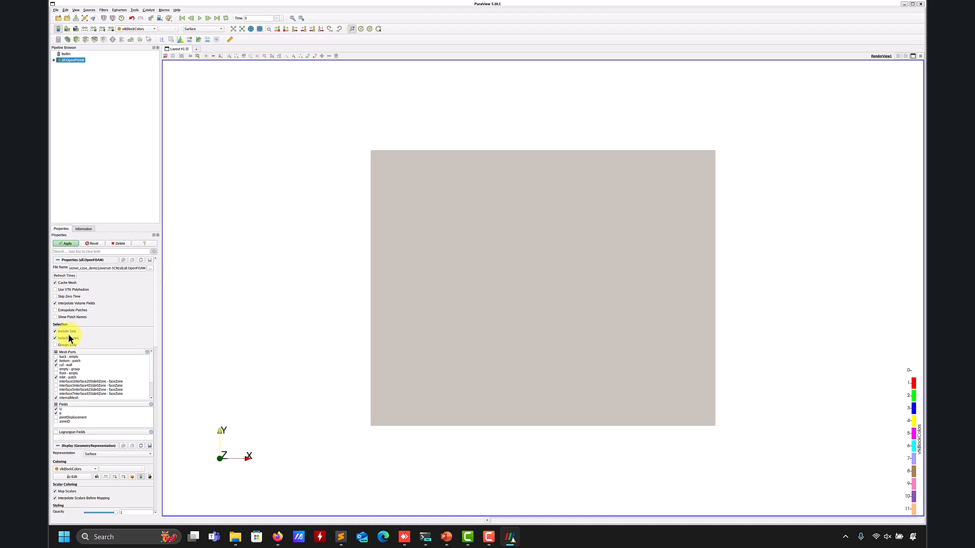
pyautogui.click(67, 244)
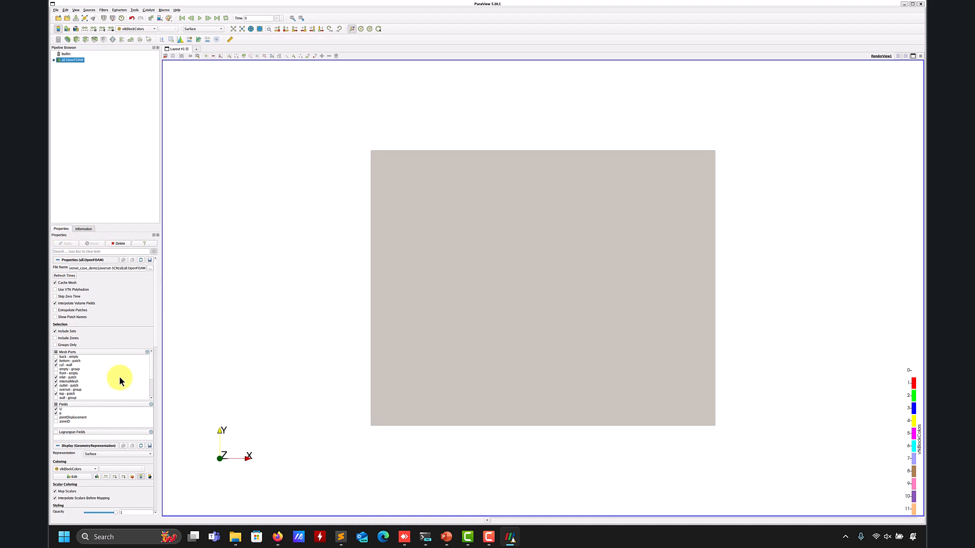
# Clear all mesh parts, display only the c0 cellSet and inspect it in a rotated view
pyautogui.moveTo(151, 364); pyautogui.dragTo(150, 394)
pyautogui.click(56, 353)
pyautogui.click(56, 373)
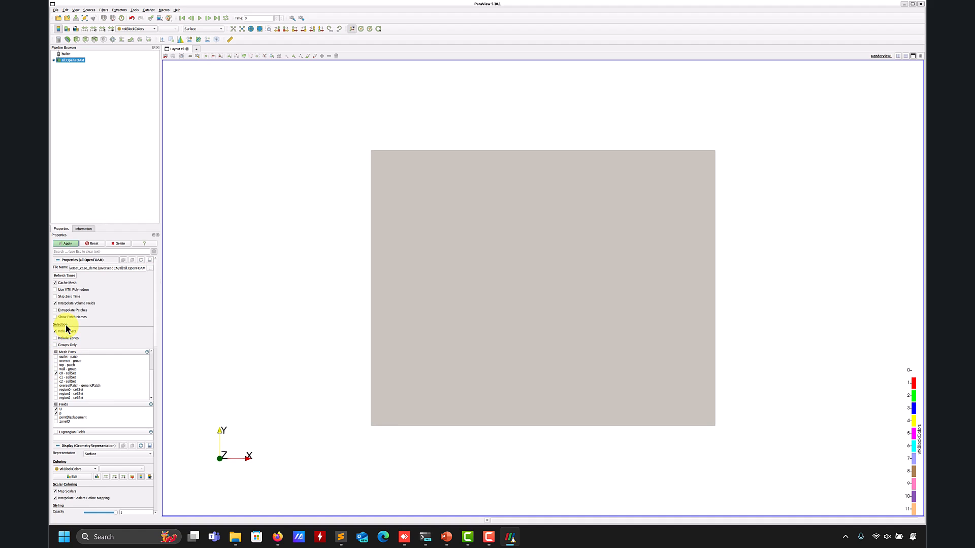
pyautogui.click(73, 244)
pyautogui.moveTo(342, 305); pyautogui.dragTo(389, 278)
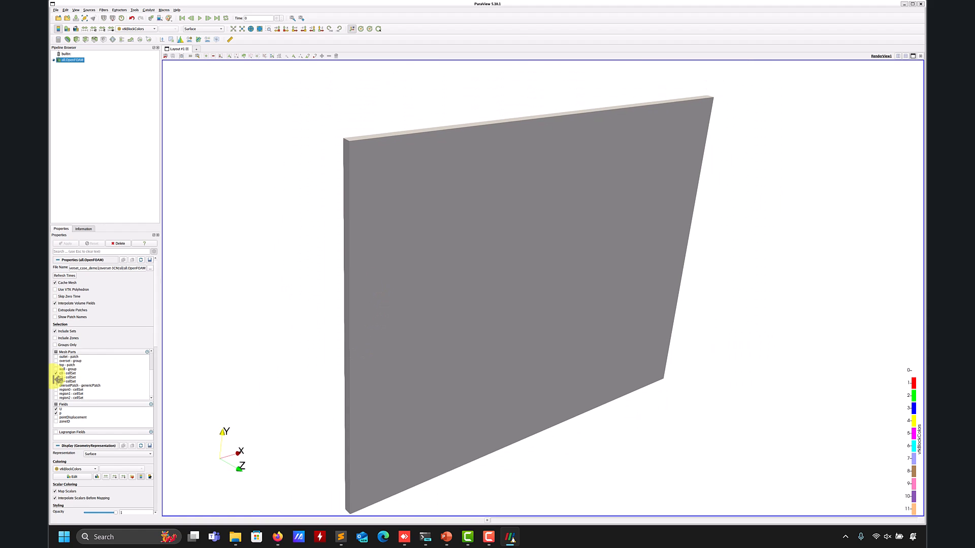
# Display only the c1 cellSet in place of c0 and inspect its shape
pyautogui.click(56, 377)
pyautogui.click(56, 378)
pyautogui.click(56, 373)
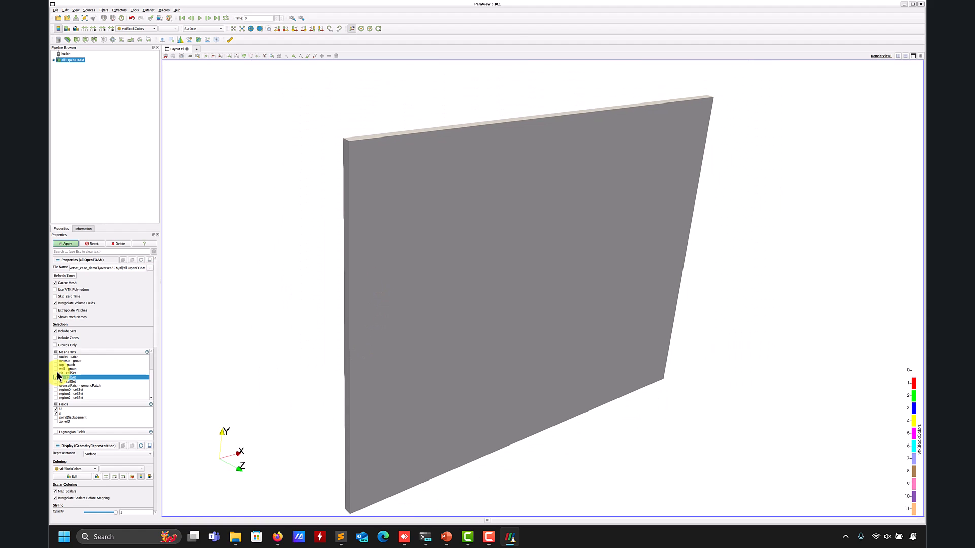
pyautogui.click(70, 244)
pyautogui.moveTo(463, 283); pyautogui.dragTo(558, 252)
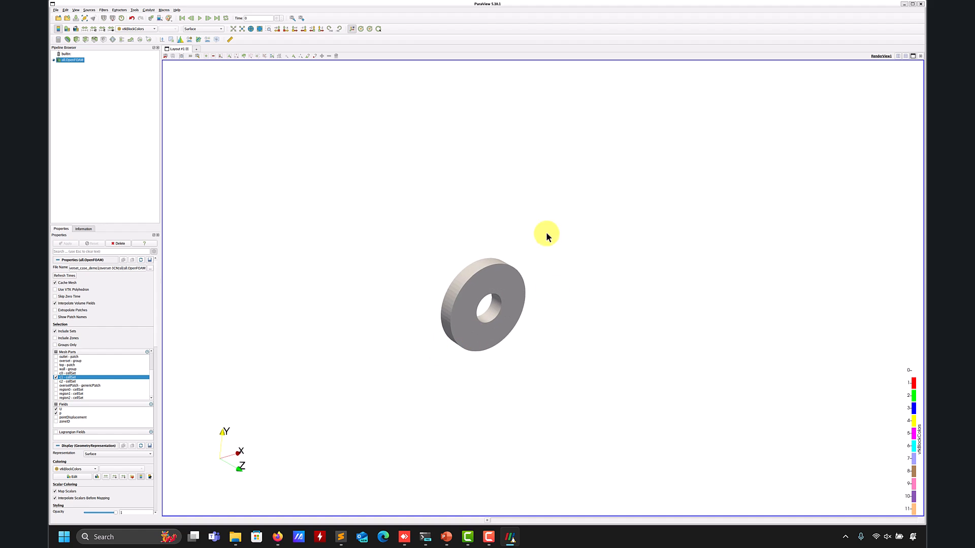
# Display only the c2 cellSet in place of c1, inspect it and close ParaView
pyautogui.click(57, 382)
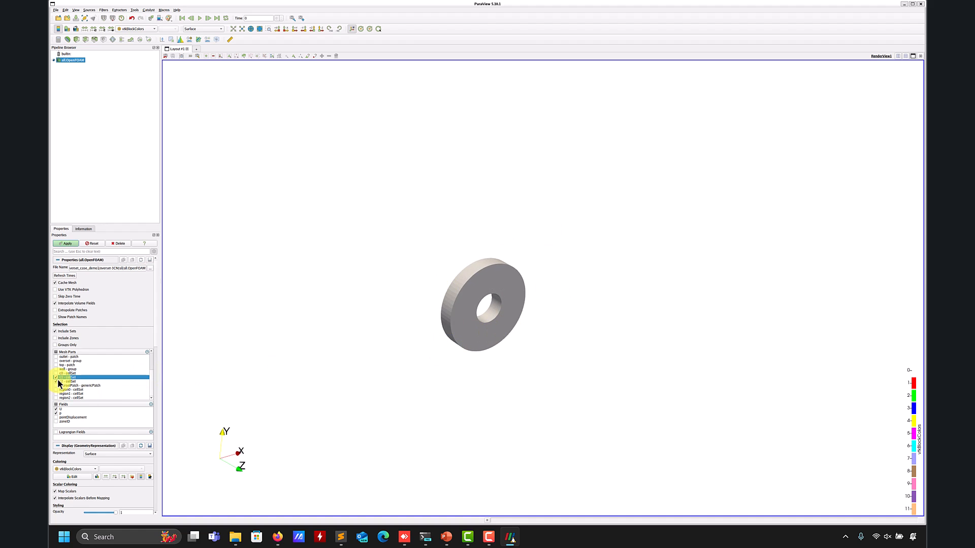
pyautogui.click(56, 377)
pyautogui.click(69, 244)
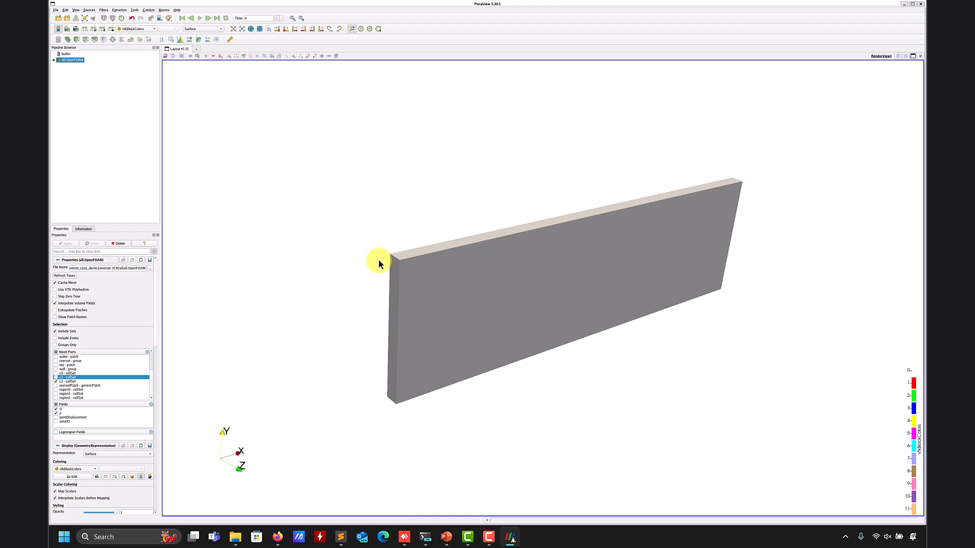
pyautogui.scroll(3, 596, 294)
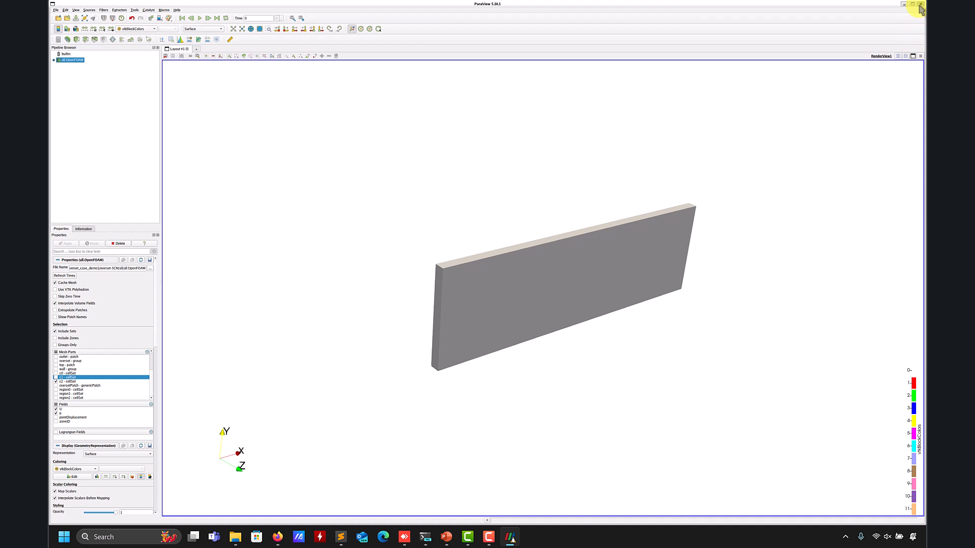
pyautogui.click(920, 4)
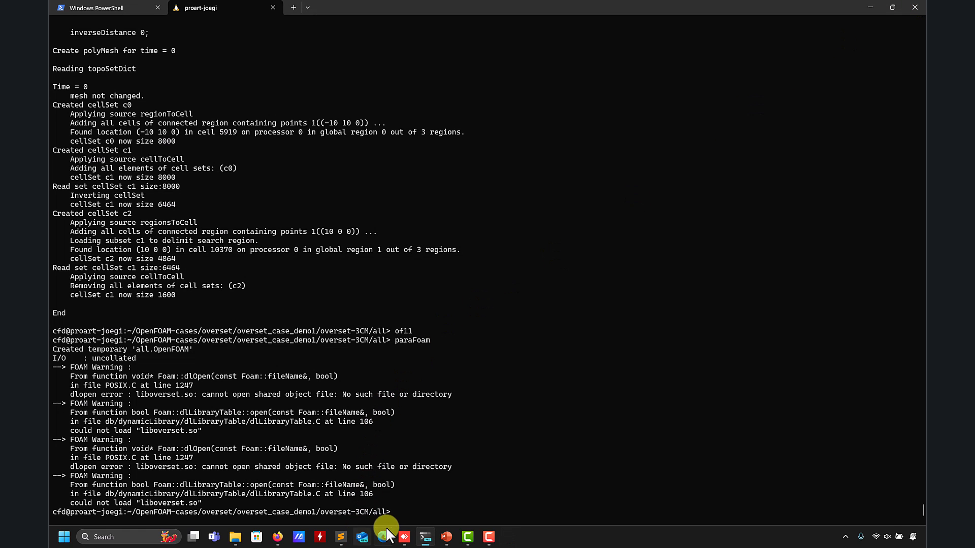
# Switch to Sublime Text and review the regionToCell and regionsToCell definitions of c2 in topoSetDict
pyautogui.moveTo(349, 540)
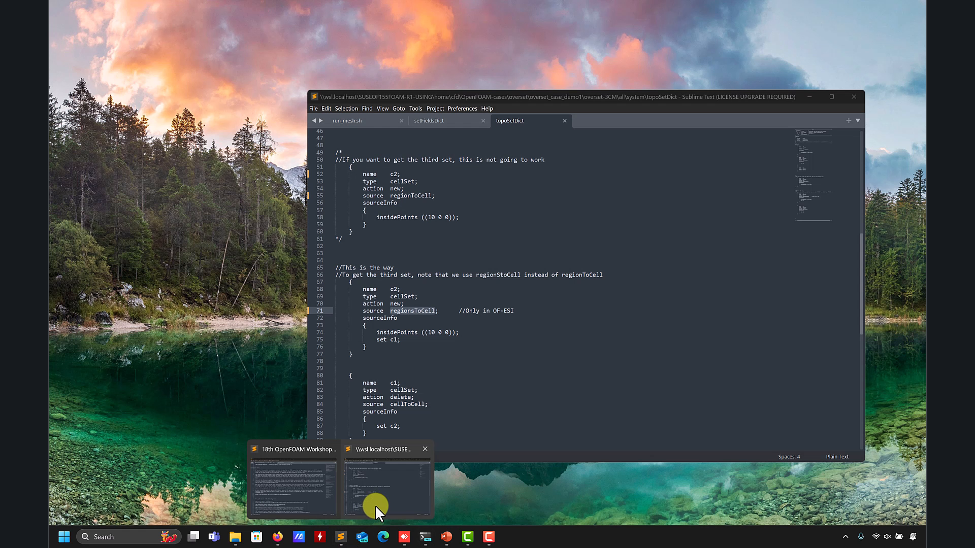
pyautogui.click(375, 504)
pyautogui.scroll(-2, 509, 286)
pyautogui.scroll(1, 510, 286)
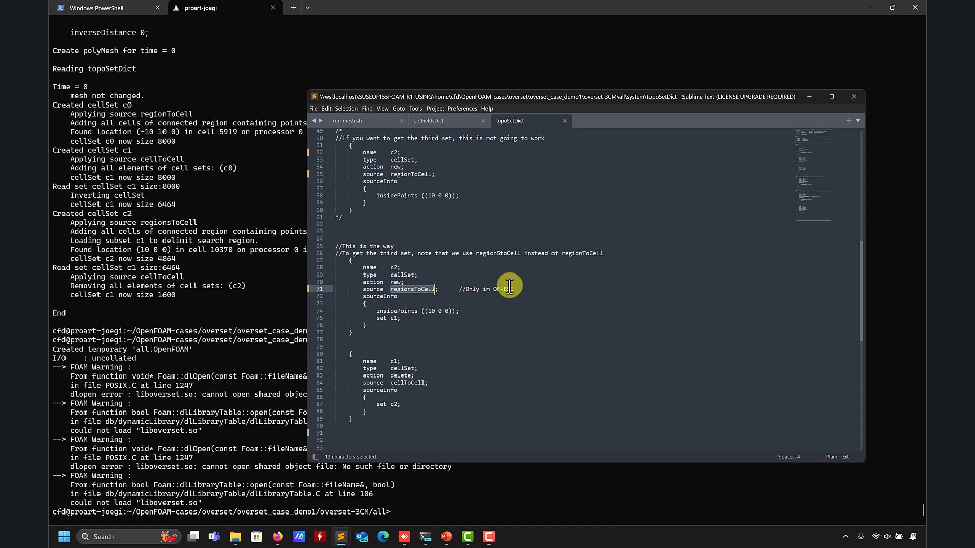
pyautogui.scroll(3, 447, 303)
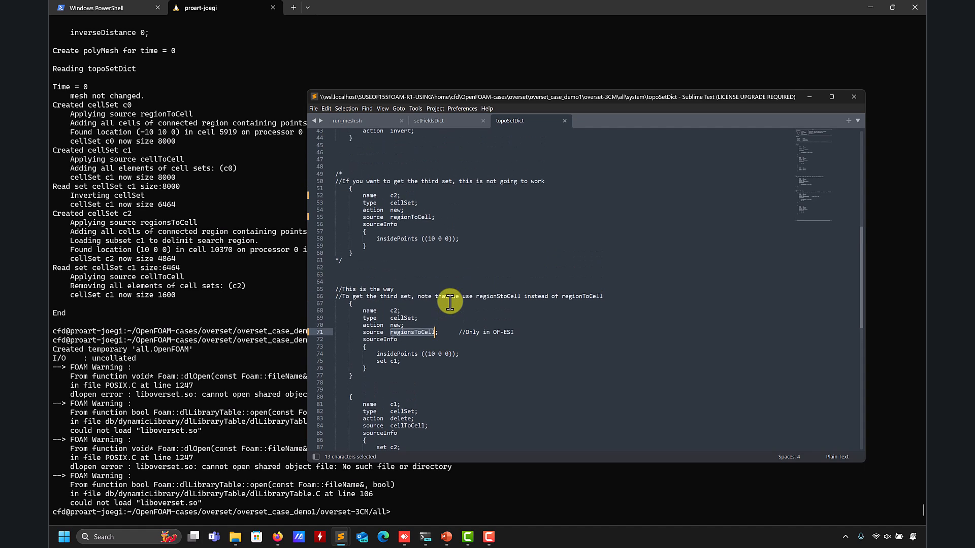
pyautogui.click(371, 282)
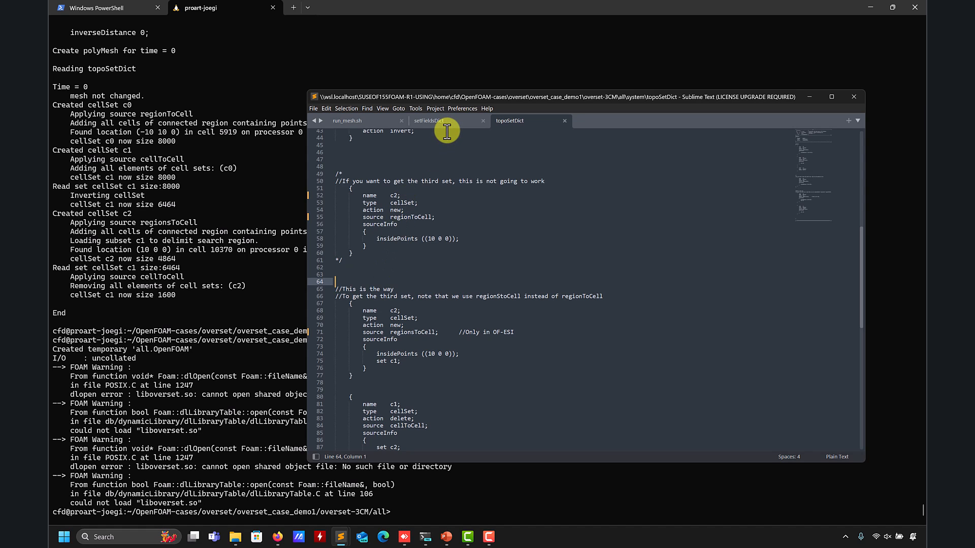
# Undo the zoneID edits in setFieldsDict to restore zoneID 2 for region1 and 1 for region2, and save the file
pyautogui.click(425, 125)
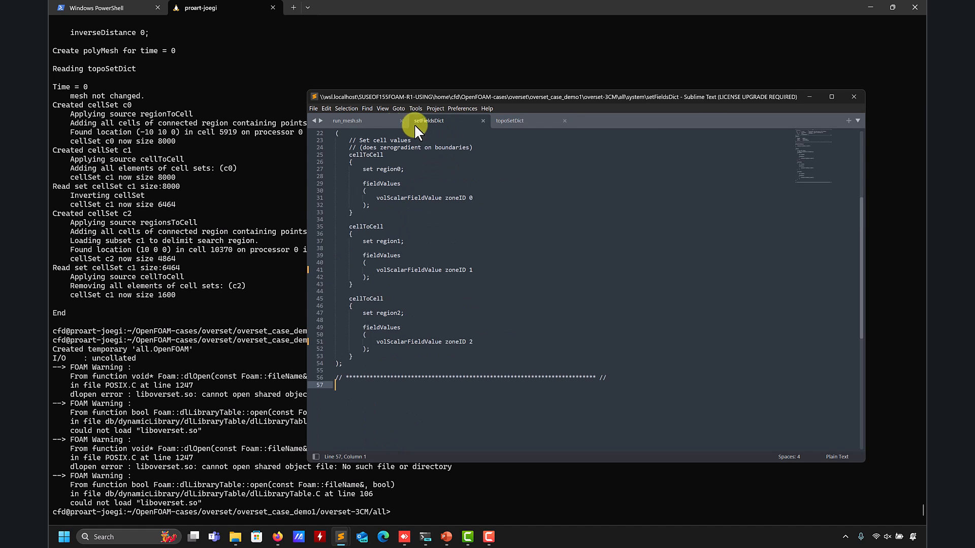
pyautogui.hotkey('ctrl', 'z')
pyautogui.hotkey('ctrl', 'z')
pyautogui.hotkey('ctrl', 'z')
pyautogui.hotkey('ctrl', 'z')
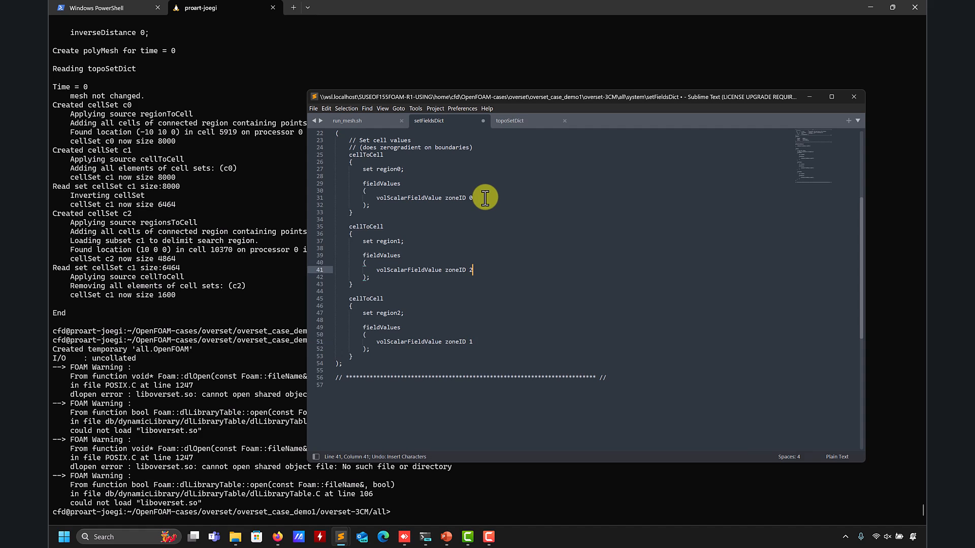
# Undo the mergeMeshes reordering in run_mesh.sh to restore cylinder first with log.mergeMeshes1 and refinementZone second with log.mergeMeshes2, and save the script
pyautogui.click(347, 121)
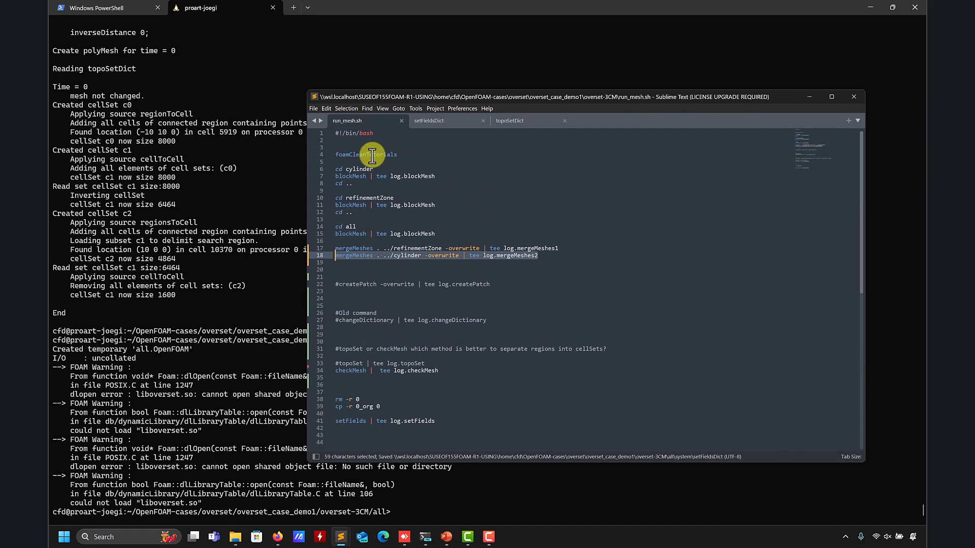
pyautogui.hotkey('ctrl', 'z')
pyautogui.hotkey('ctrl', 'z')
pyautogui.hotkey('ctrl', 'z')
pyautogui.hotkey('ctrl', 'z')
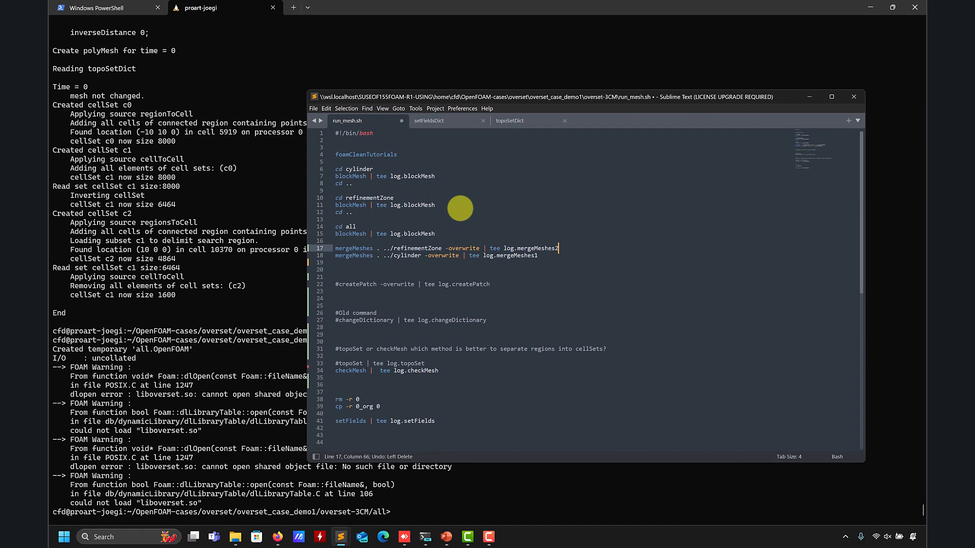
pyautogui.hotkey('ctrl', 'z')
pyautogui.hotkey('ctrl', 'z')
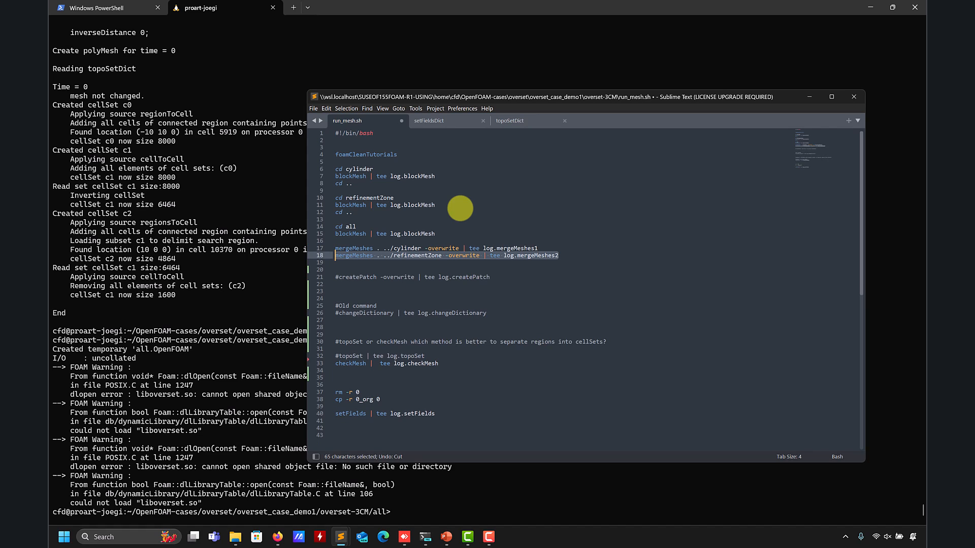
pyautogui.hotkey('ctrl', 'z')
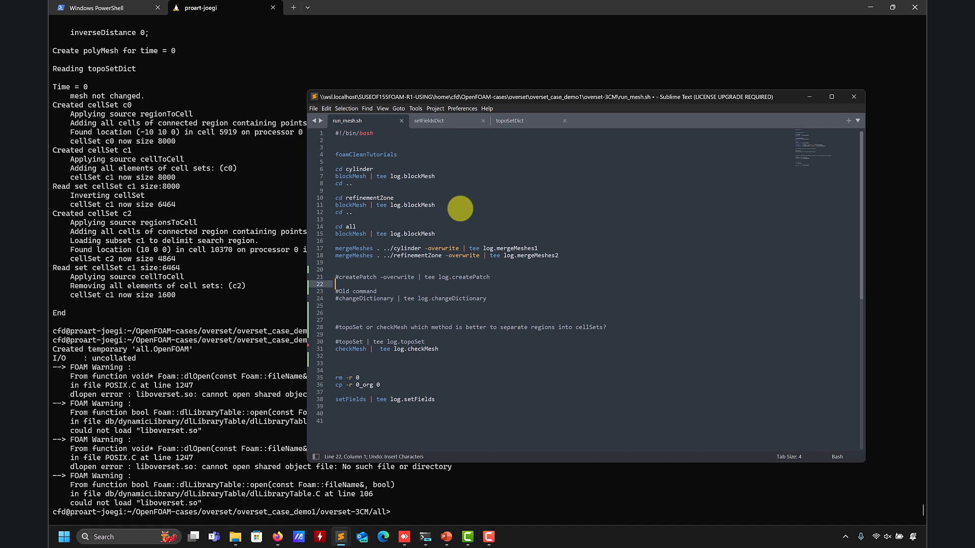
pyautogui.hotkey('ctrl', 'y')
pyautogui.hotkey('ctrl', 'y')
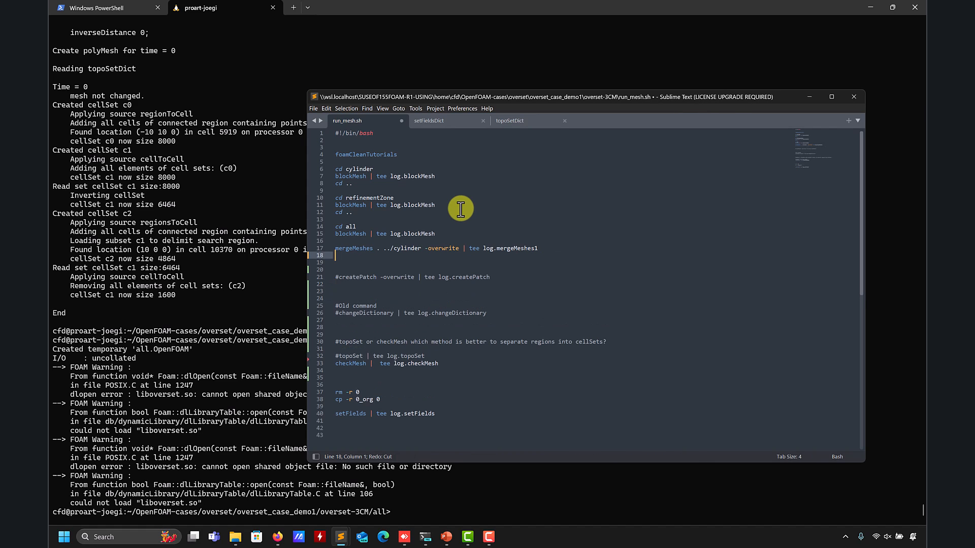
pyautogui.hotkey('ctrl', 'z')
pyautogui.hotkey('ctrl', 's')
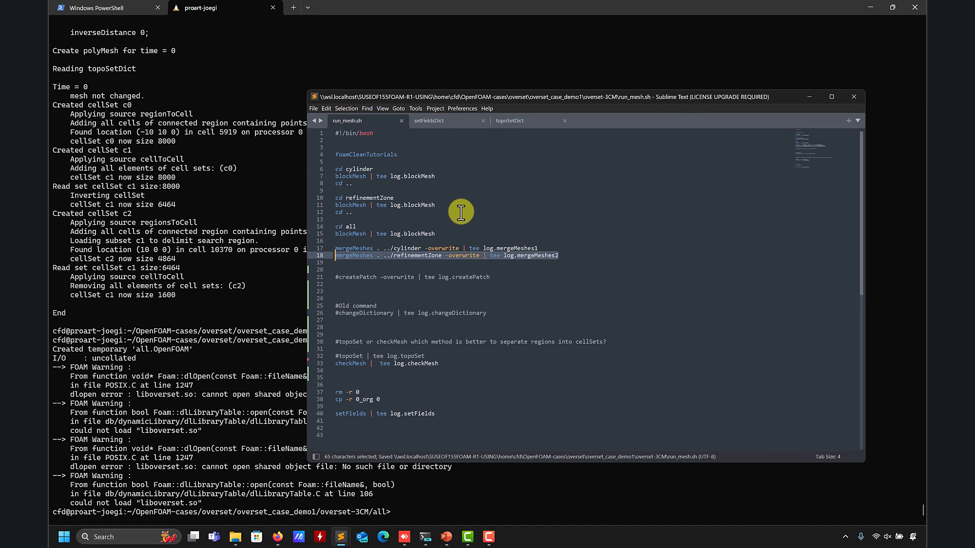
pyautogui.click(378, 241)
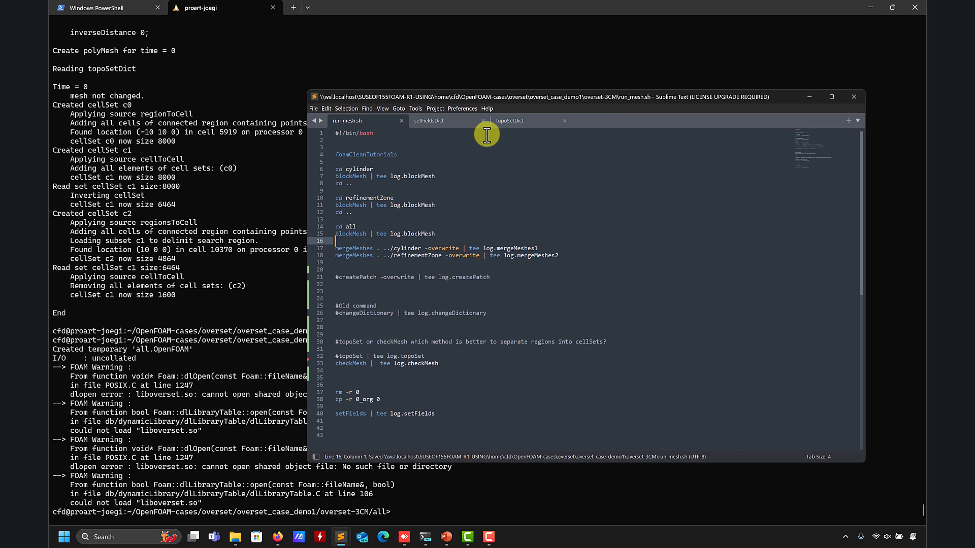
# Return to the terminal, run checkMesh on the all case and try topoSet under the of11 environment
pyautogui.click(178, 302)
pyautogui.write('checkMesh')
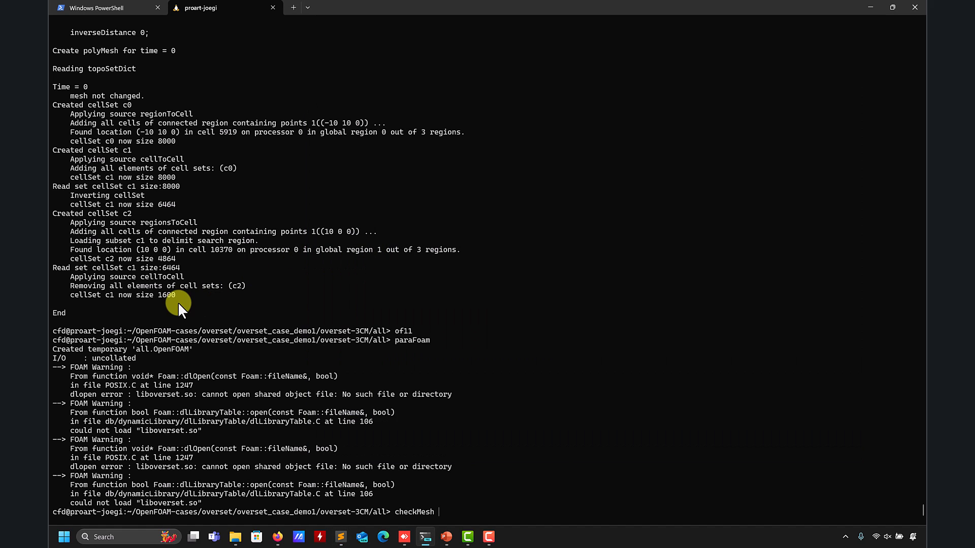
pyautogui.press('Return')
pyautogui.write('topoSe')
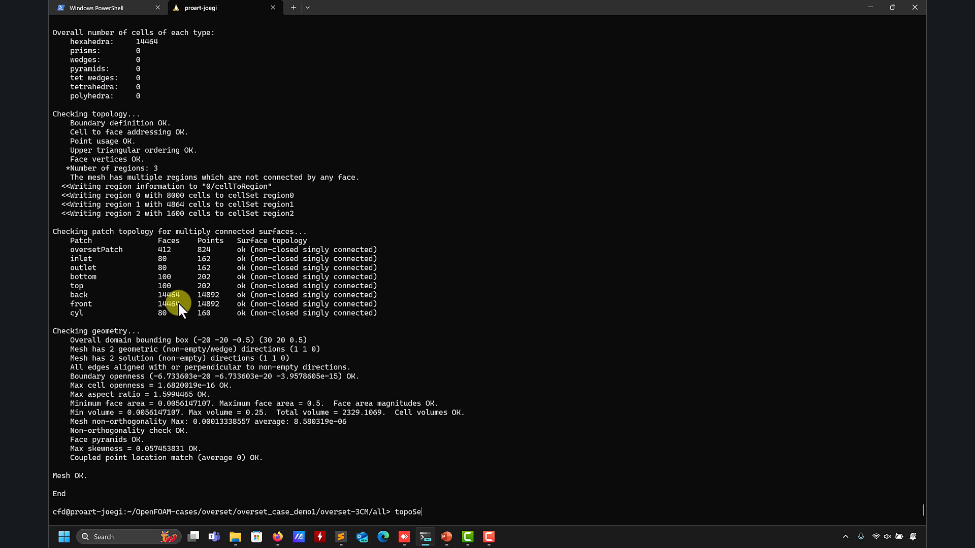
pyautogui.write('t')
pyautogui.press('Return')
# Load the of2312 environment and run checkMesh and topoSet on the all case
pyautogui.write('of2312')
pyautogui.press('Return')
pyautogui.write('checkMesh')
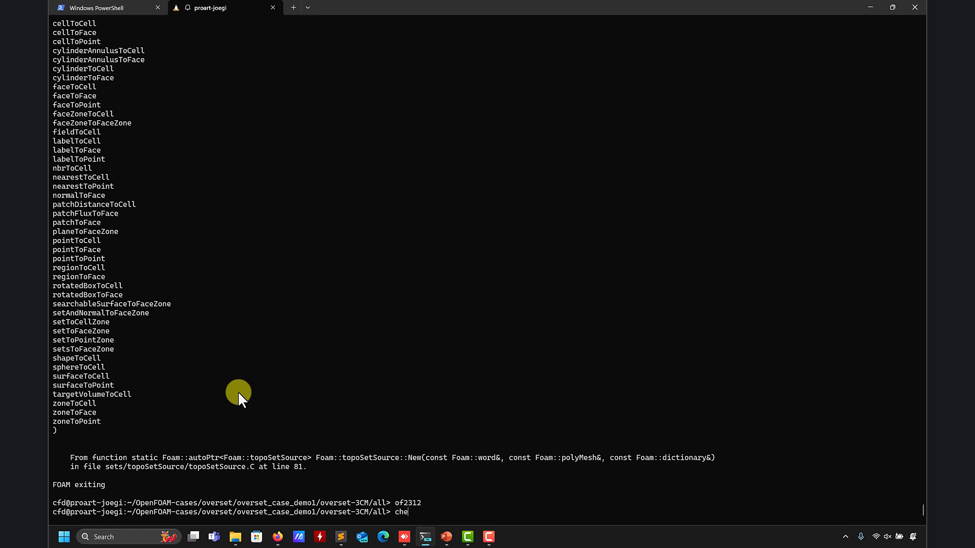
pyautogui.press('Return')
pyautogui.write('topoSet')
pyautogui.press('Return')
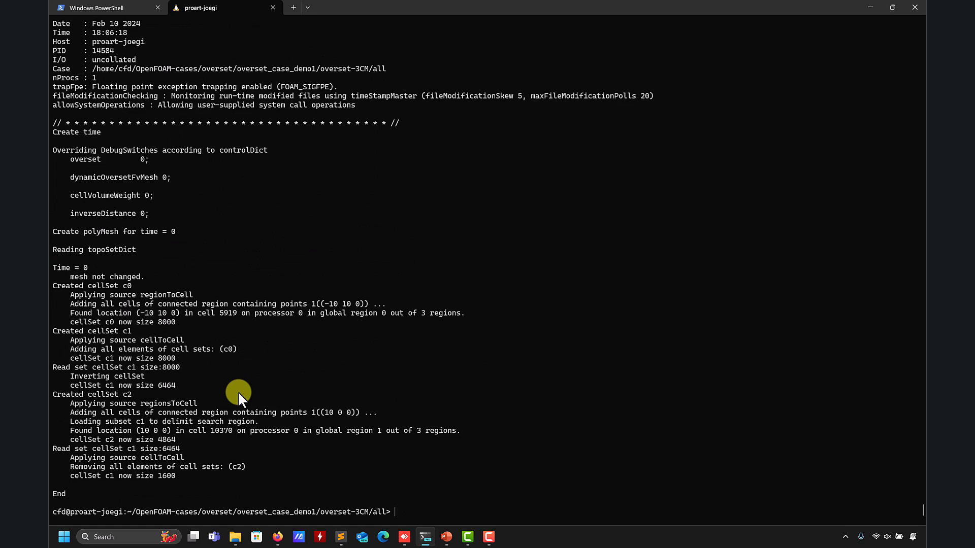
# List the all case folder, then comment out the regionsToCell c2 block and the c1 delete block in topoSetDict and save it
pyautogui.write('ls')
pyautogui.press('Return')
pyautogui.moveTo(341, 538)
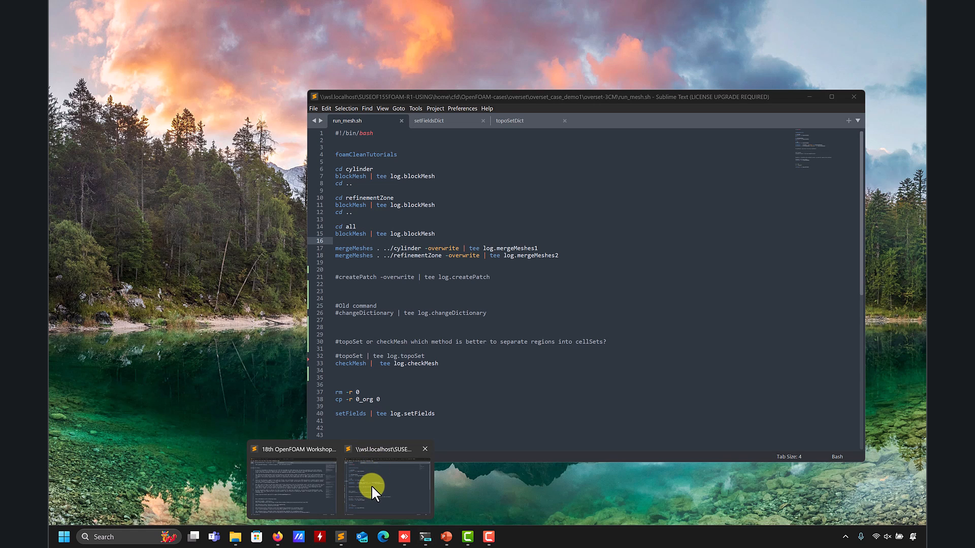
pyautogui.click(371, 486)
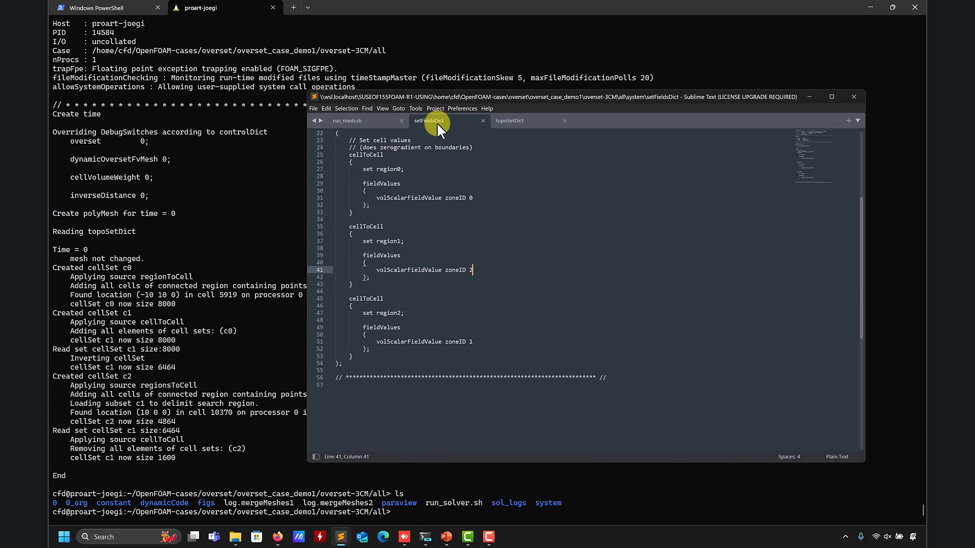
pyautogui.click(517, 120)
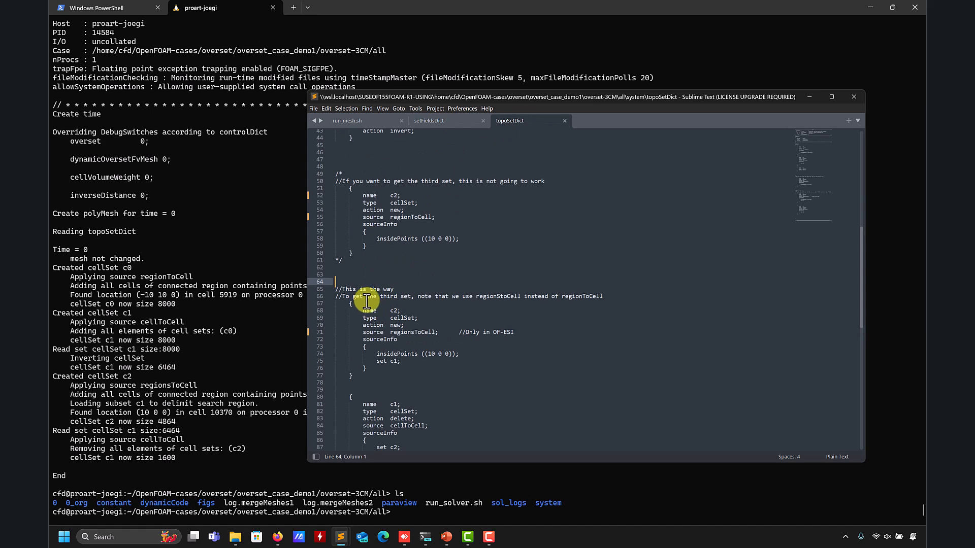
pyautogui.write('/')
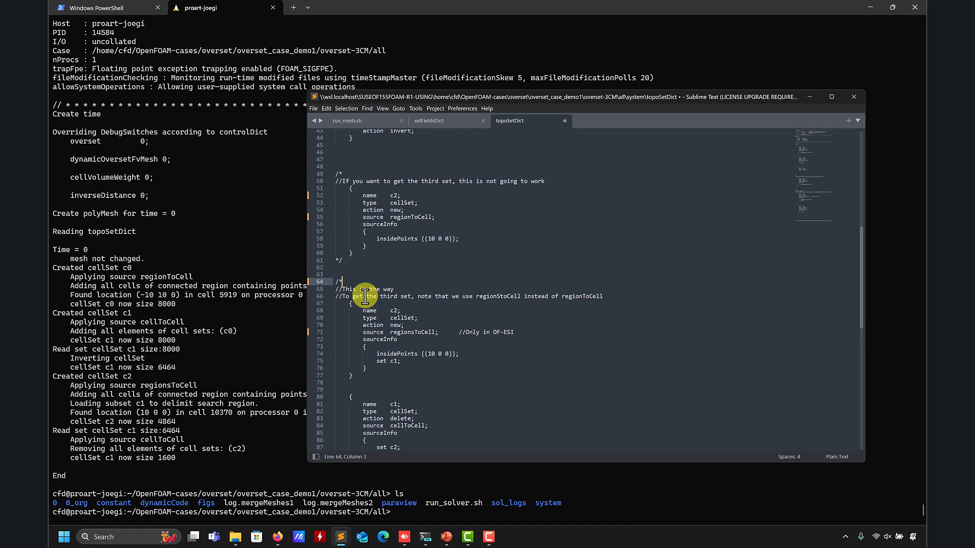
pyautogui.write('*')
pyautogui.scroll(-4, 396, 325)
pyautogui.click(338, 387)
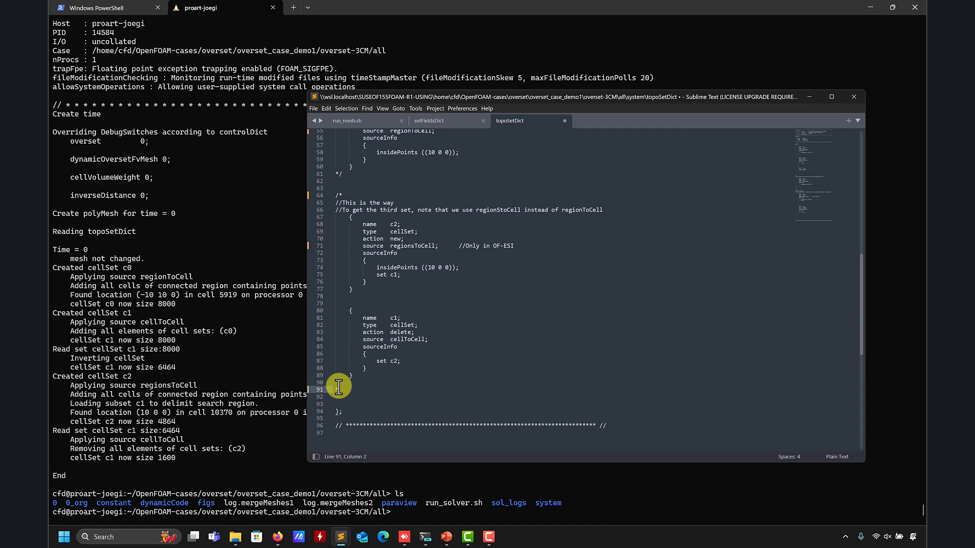
pyautogui.hotkey('ctrl', 's')
# Remove all files in constant/polyMesh/sets of the all case and rerun topoSet
pyautogui.click(206, 367)
pyautogui.write('rm co')
pyautogui.press('Tab')
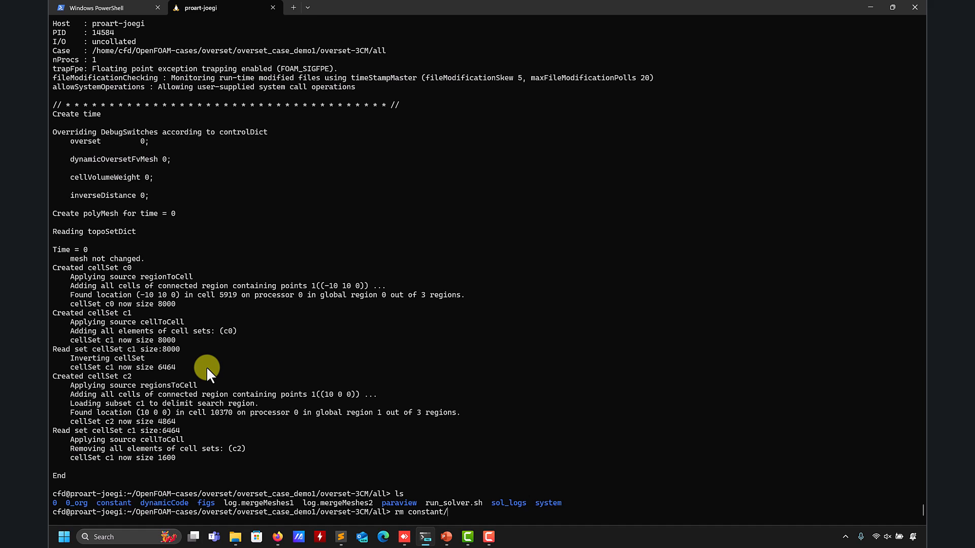
pyautogui.write('p')
pyautogui.press('Tab')
pyautogui.write('s')
pyautogui.press('Tab')
pyautogui.press('Return')
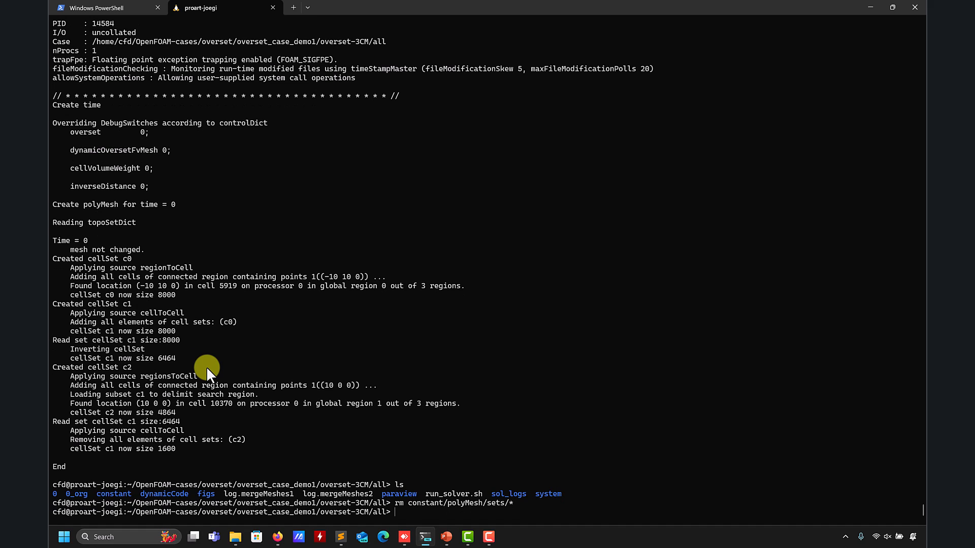
pyautogui.write('topoSet')
pyautogui.press('Return')
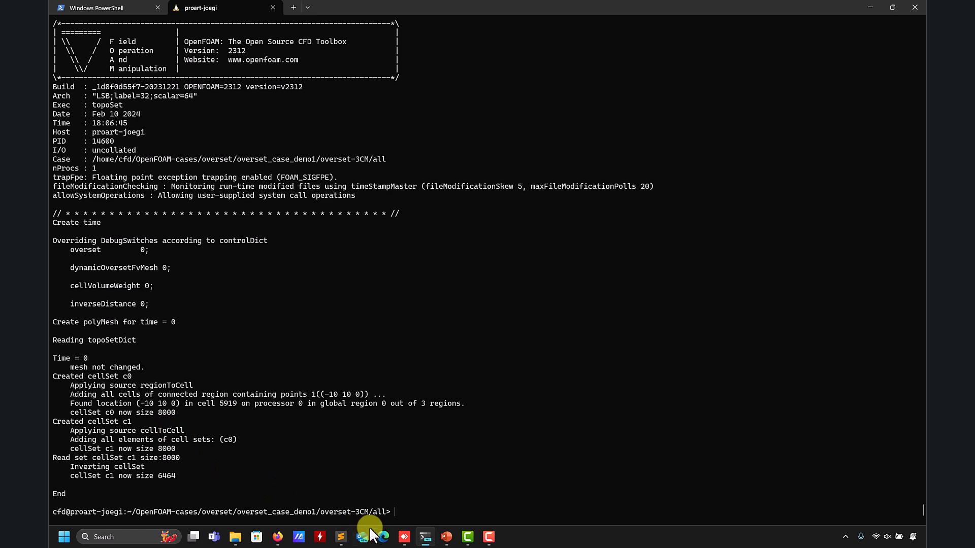
# Review the c0 and c1 actions in topoSetDict, then view the all case mesh in paraFoam under of2312 and close the viewer
pyautogui.moveTo(340, 534)
pyautogui.click(386, 494)
pyautogui.scroll(15, 465, 297)
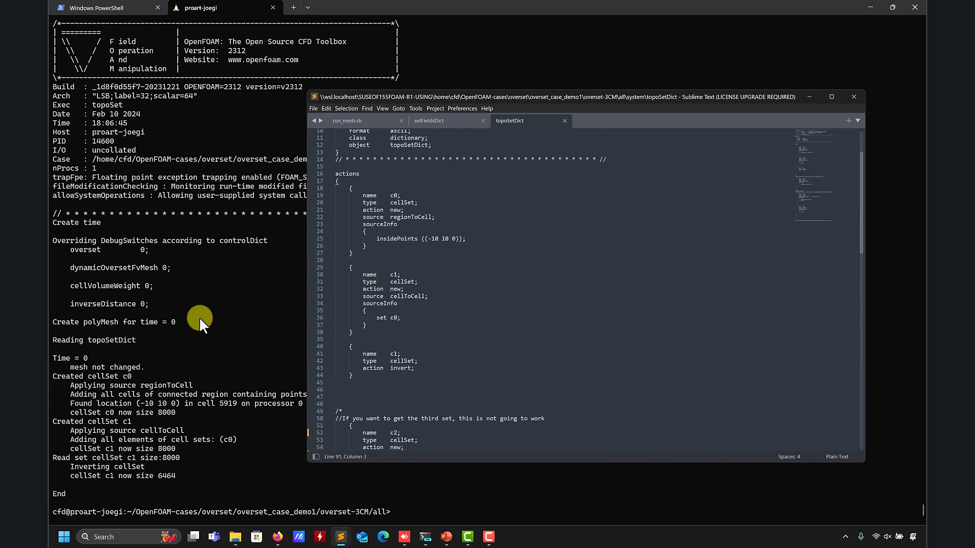
pyautogui.click(200, 320)
pyautogui.write('para')
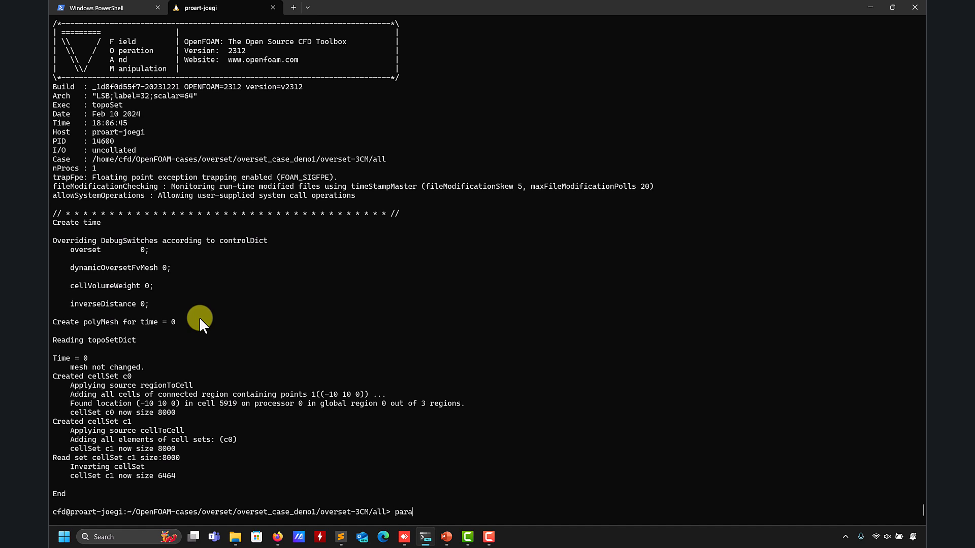
pyautogui.write('Foam')
pyautogui.press('Return')
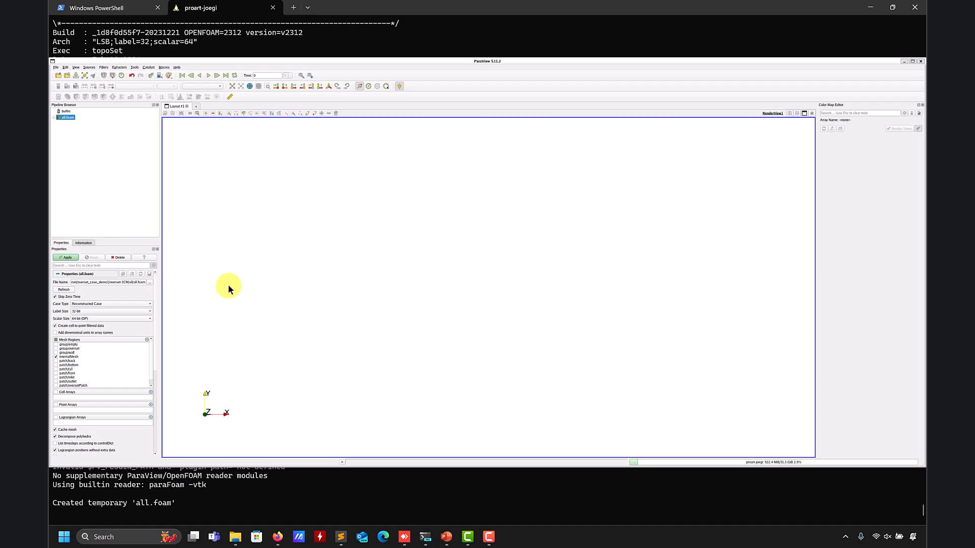
pyautogui.click(72, 257)
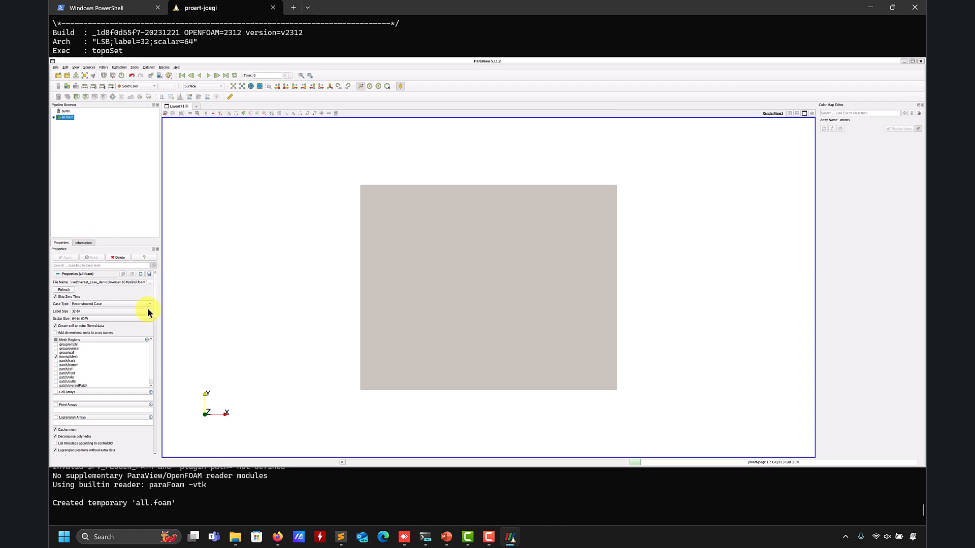
pyautogui.scroll(-2, 154, 292)
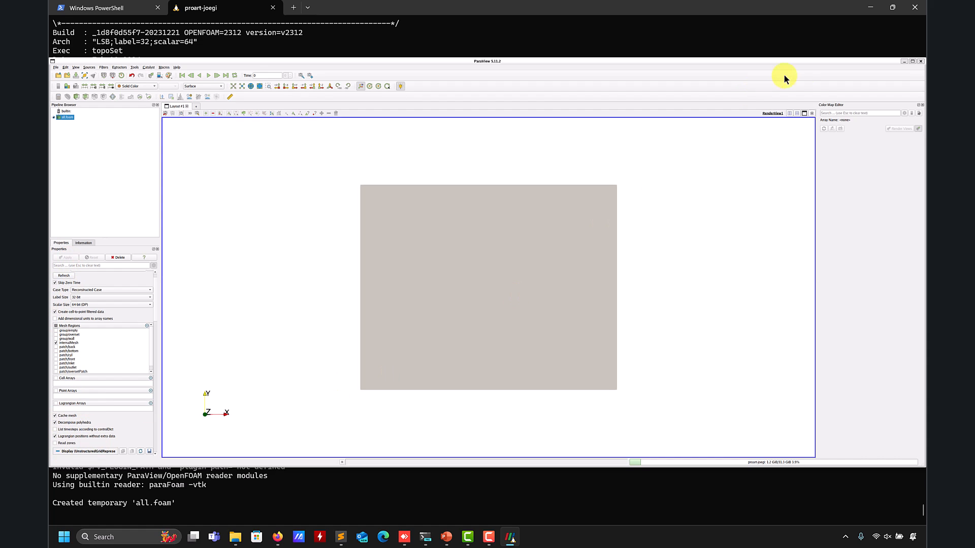
pyautogui.click(920, 61)
# Load the of11 environment and open the all case in paraFoam with sets included and zones excluded
pyautogui.write('of11')
pyautogui.press('Return')
pyautogui.write('paraFoam')
pyautogui.press('Return')
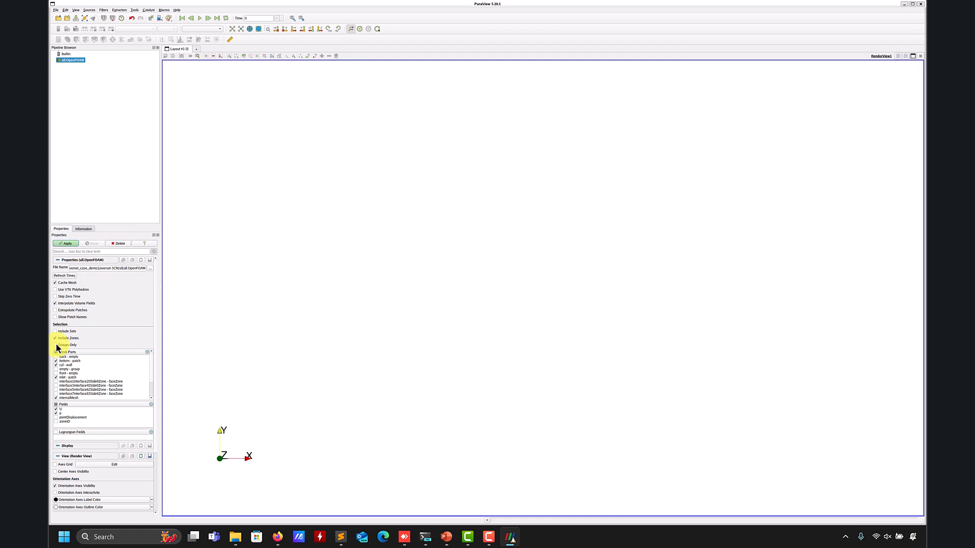
pyautogui.click(66, 244)
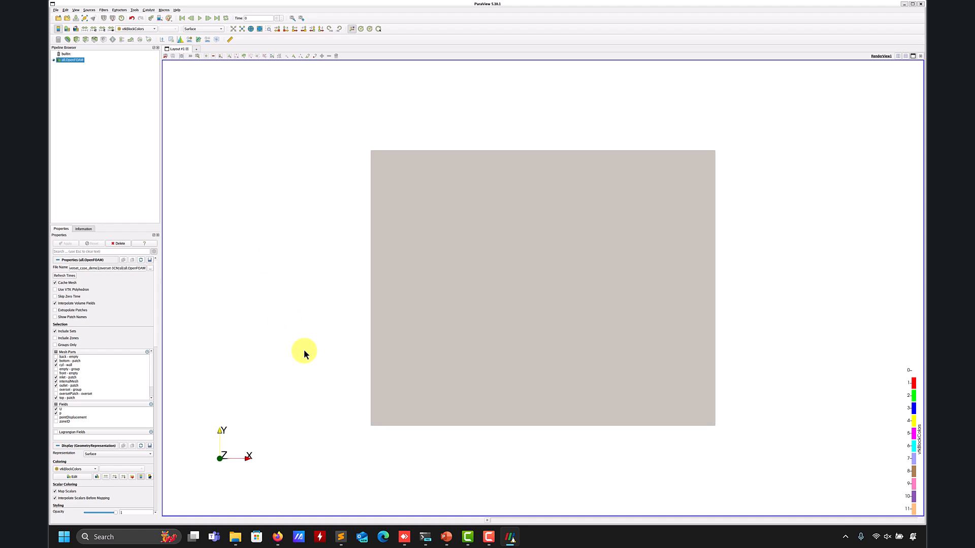
# Display only the c0 cellSet with the Surface With Edges representation and inspect its mesh
pyautogui.scroll(-1, 151, 398)
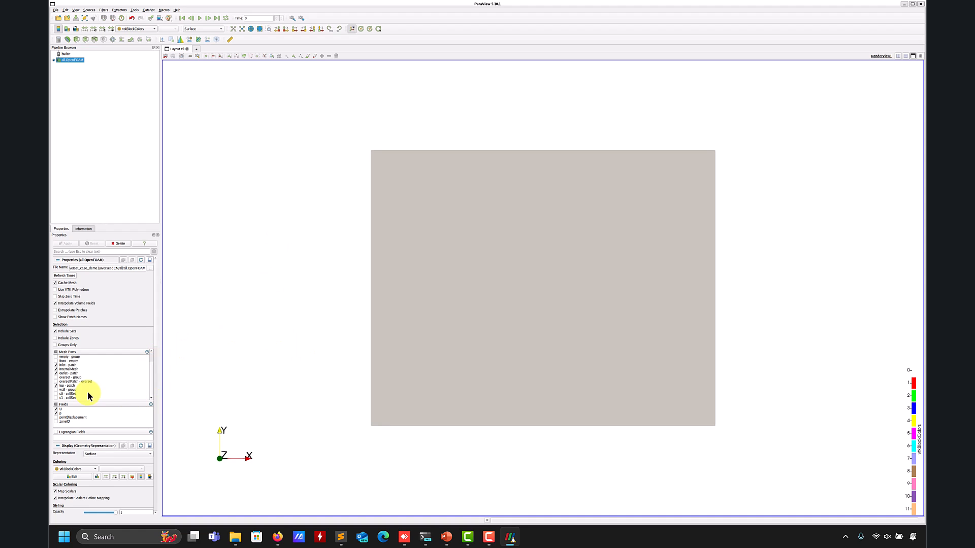
pyautogui.click(56, 353)
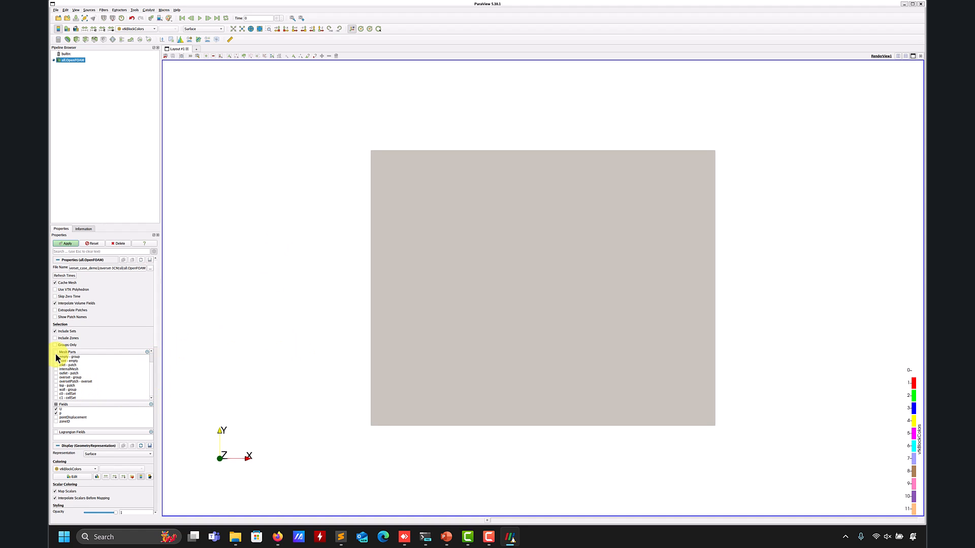
pyautogui.click(56, 394)
pyautogui.click(63, 243)
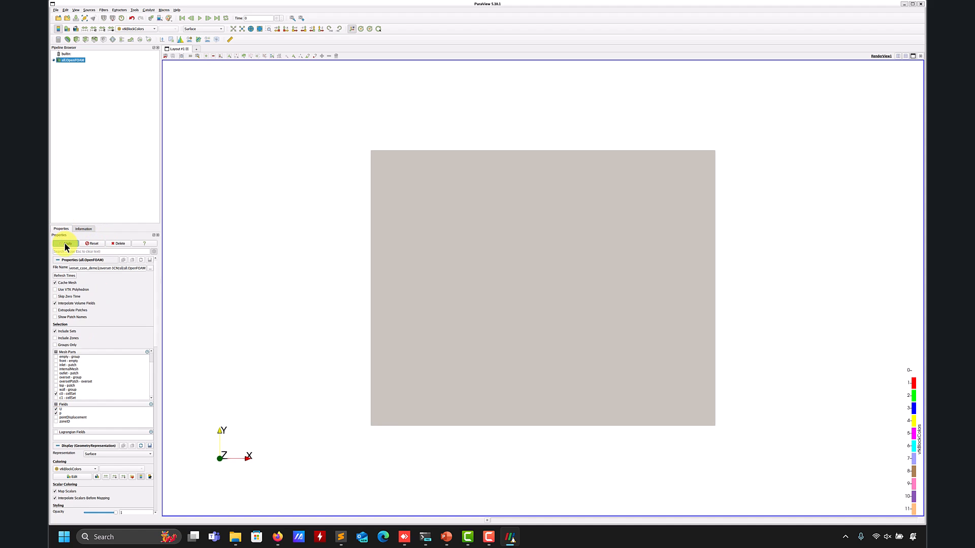
pyautogui.moveTo(322, 294); pyautogui.dragTo(359, 305)
pyautogui.click(215, 30)
pyautogui.click(208, 42)
pyautogui.moveTo(367, 237)
pyautogui.mouseDown()
pyautogui.moveTo(458, 249)
pyautogui.moveTo(384, 239)
pyautogui.mouseUp()
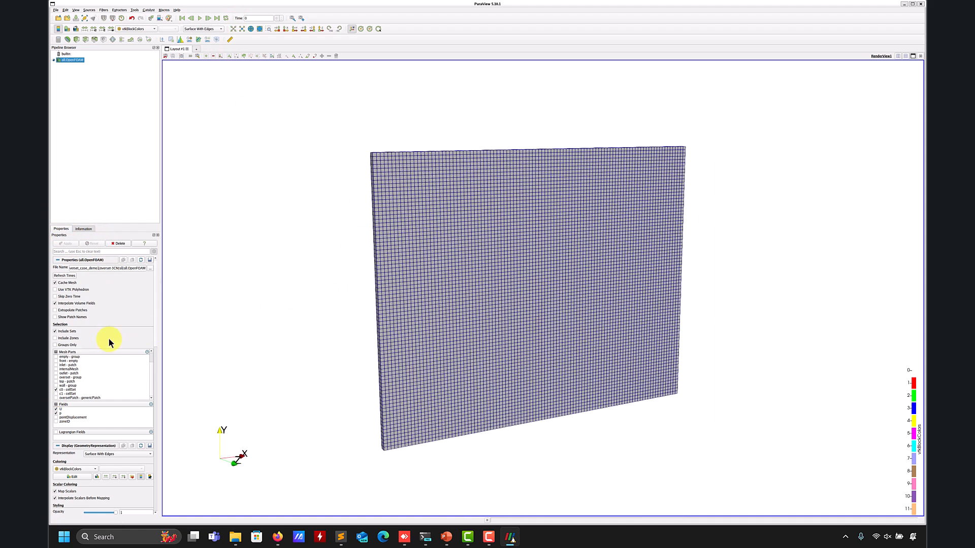
# Display only the c1 cellSet in place of c0 and inspect its mesh
pyautogui.click(56, 394)
pyautogui.click(66, 244)
pyautogui.scroll(5, 446, 322)
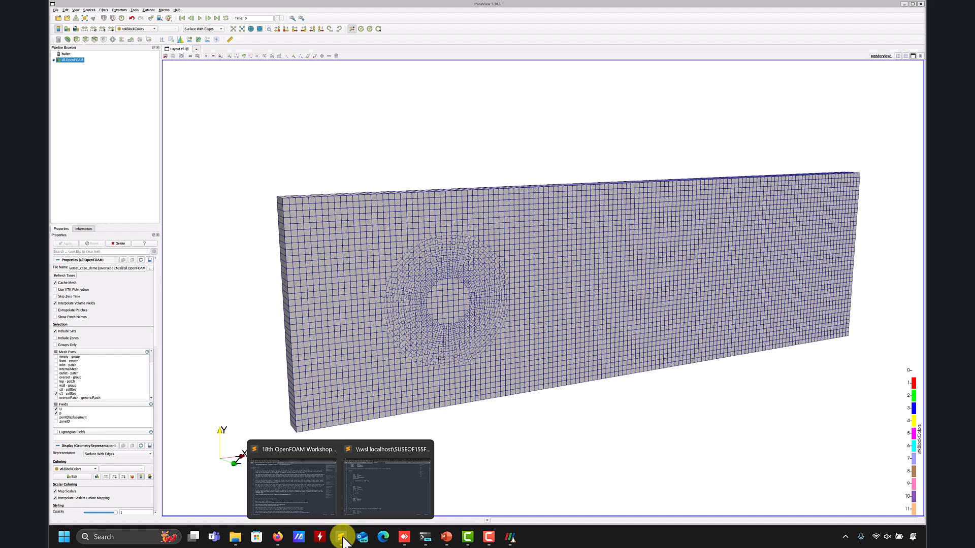
# Switch to the topoSetDict file in Sublime Text, uncomment the c2 block that uses regionToCell with inside point (10 0 0), and save
pyautogui.click(358, 509)
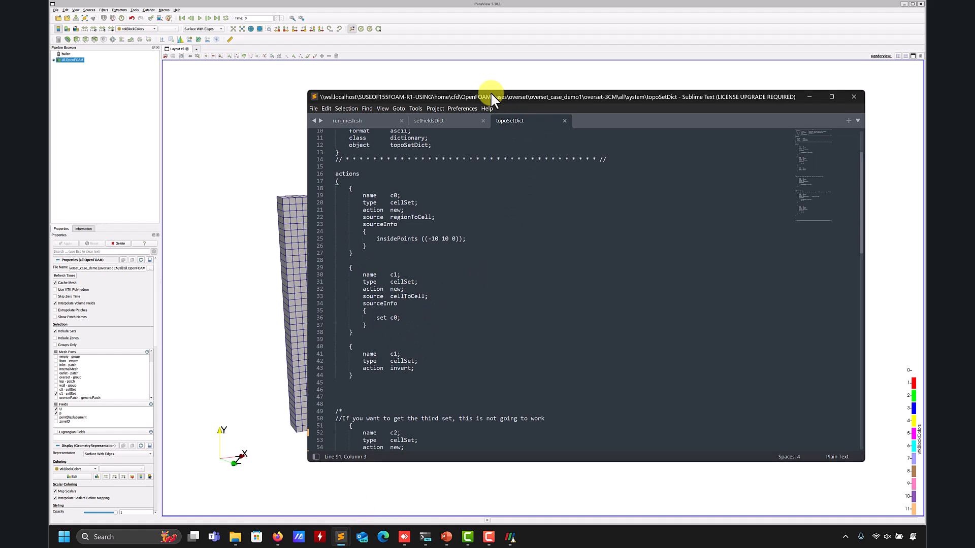
pyautogui.moveTo(491, 93); pyautogui.dragTo(564, 92)
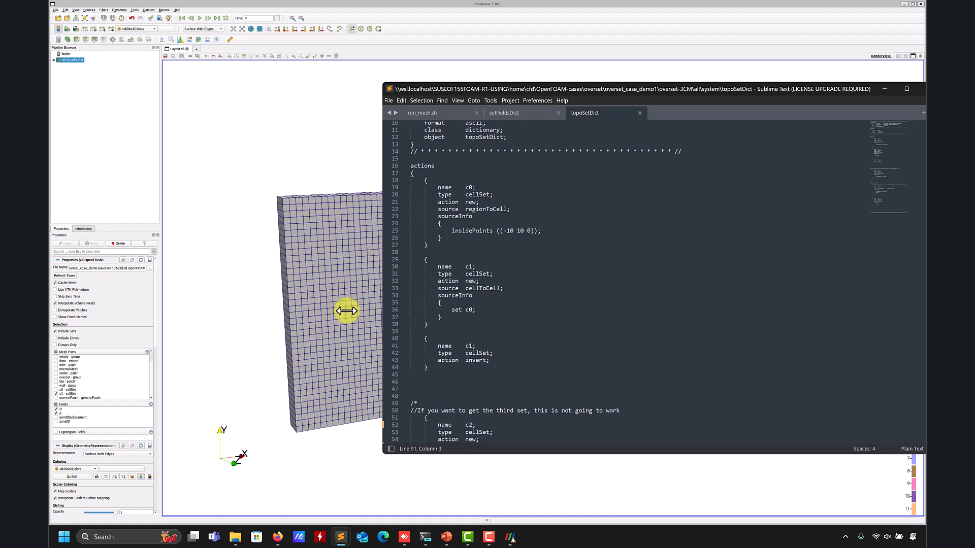
pyautogui.scroll(-4, 488, 330)
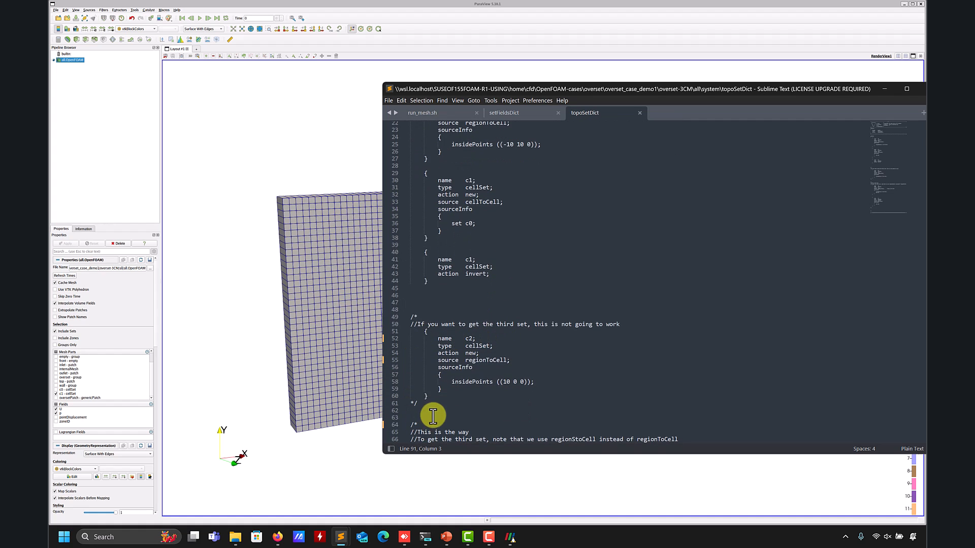
pyautogui.click(442, 318)
pyautogui.write('üü')
pyautogui.press('BackSpace')
pyautogui.press('BackSpace')
pyautogui.press('BackSpace')
pyautogui.press('BackSpace')
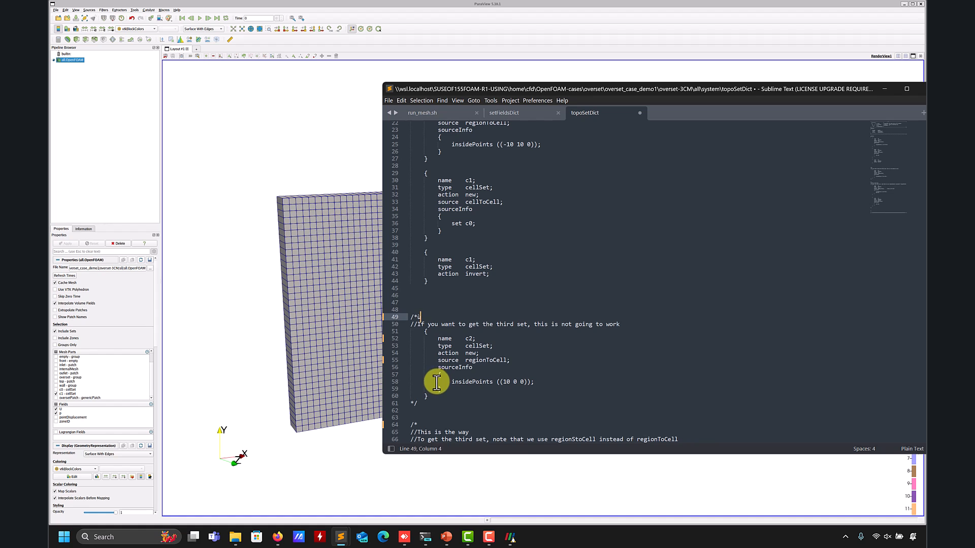
pyautogui.click(426, 404)
pyautogui.press('BackSpace')
pyautogui.press('BackSpace')
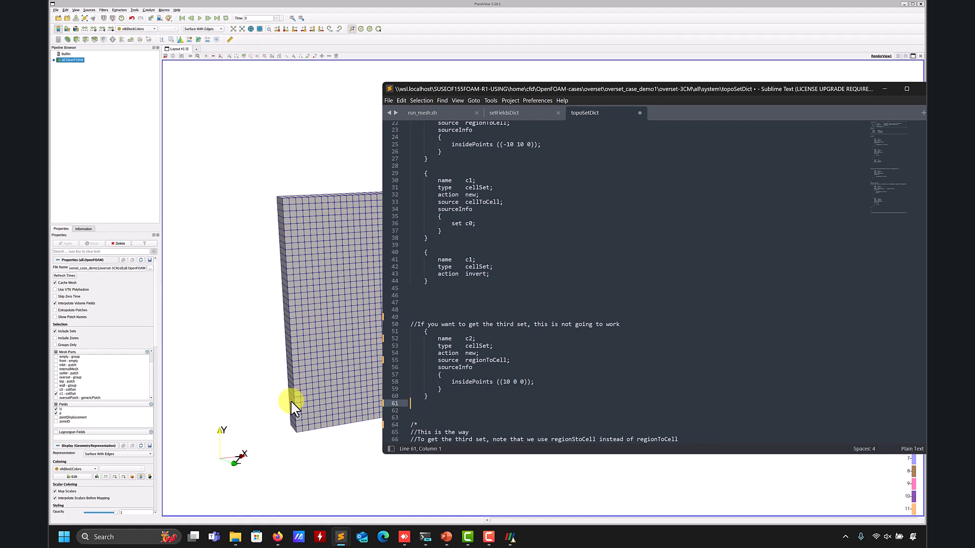
pyautogui.hotkey('ctrl', 's')
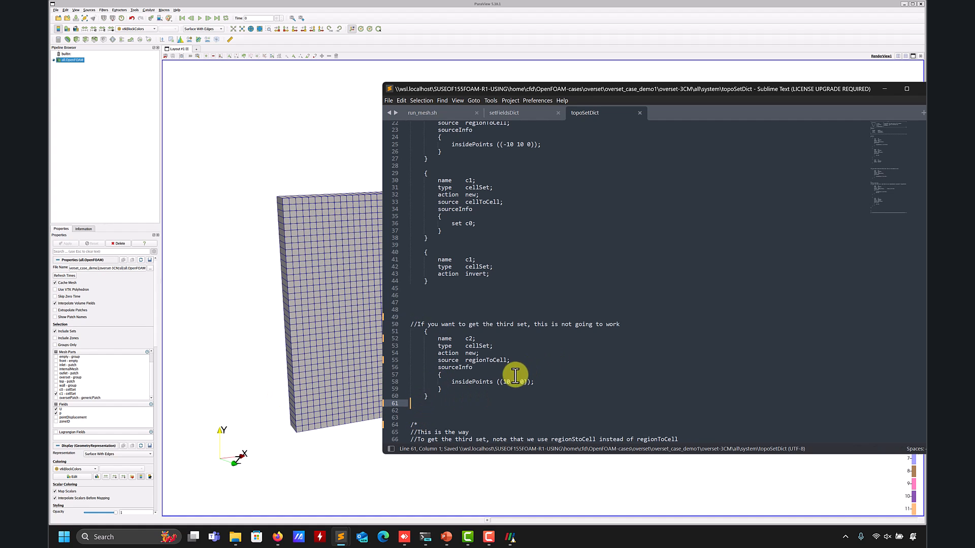
# Review the c1 mesh once more in ParaView, close it and run topoSet on the all case under of11
pyautogui.click(250, 355)
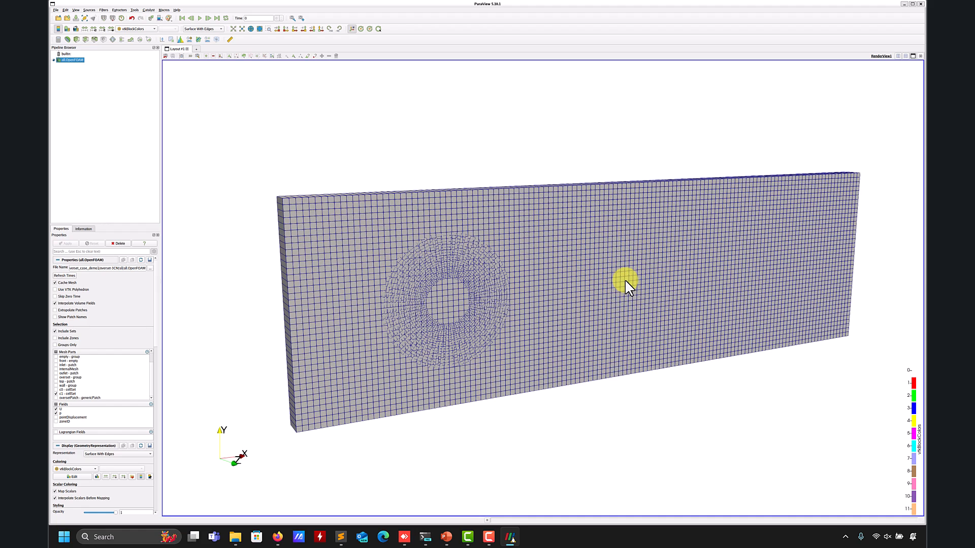
pyautogui.click(920, 4)
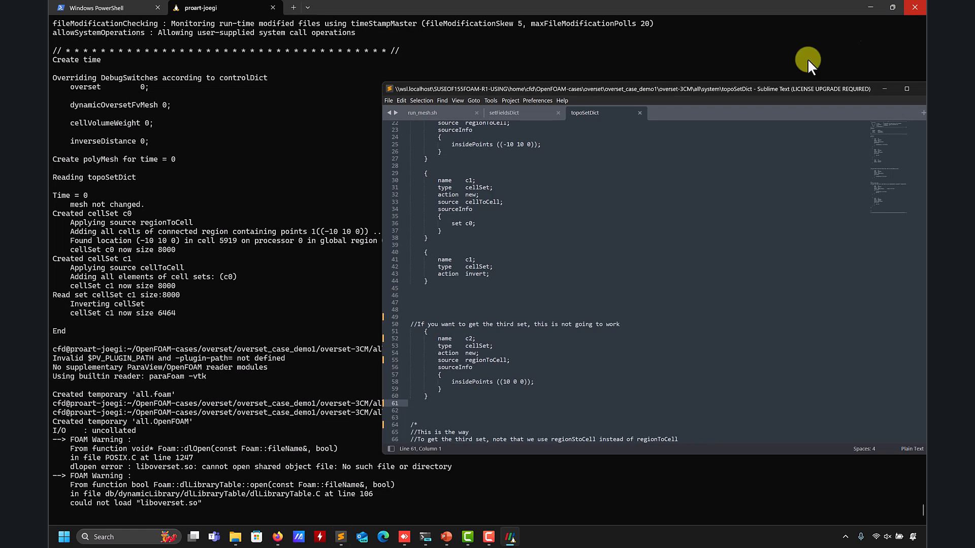
pyautogui.write('topoSet')
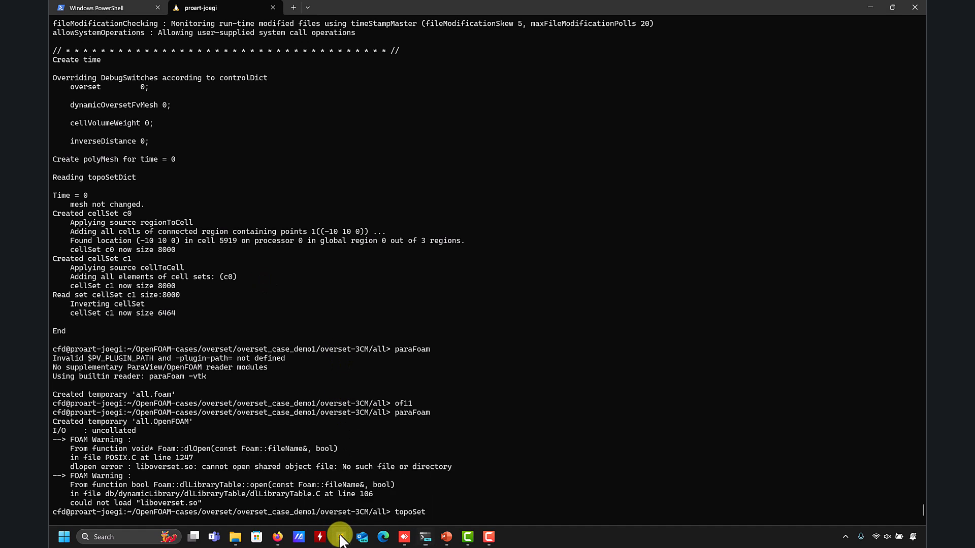
pyautogui.moveTo(341, 537)
pyautogui.click(361, 506)
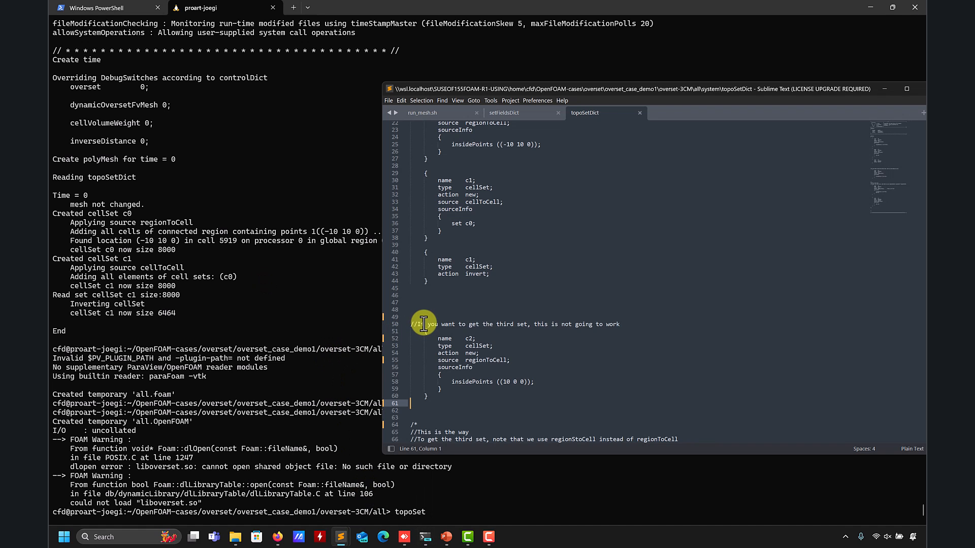
pyautogui.click(271, 295)
pyautogui.press('Return')
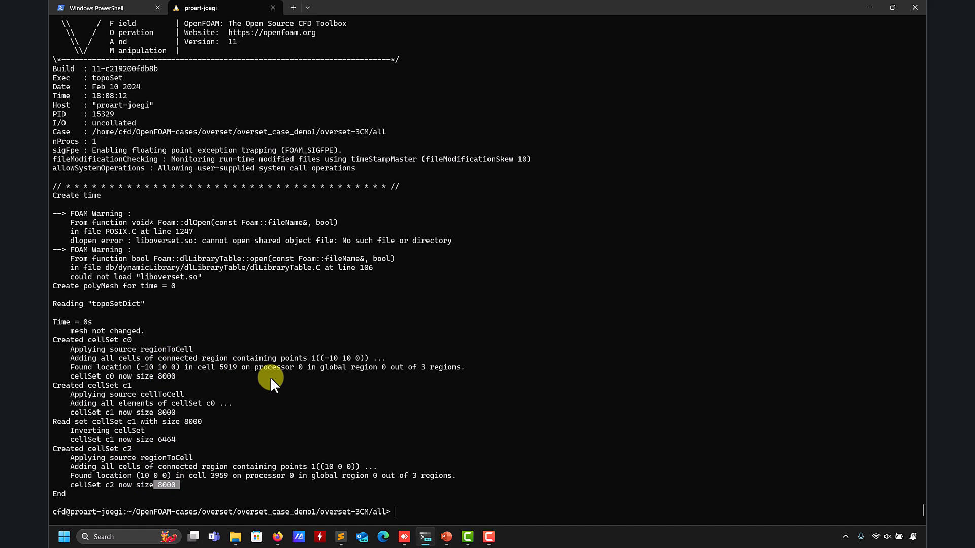
# Comment out the c2 regionToCell block again with /* and */ in topoSetDict and save the file
pyautogui.moveTo(341, 537)
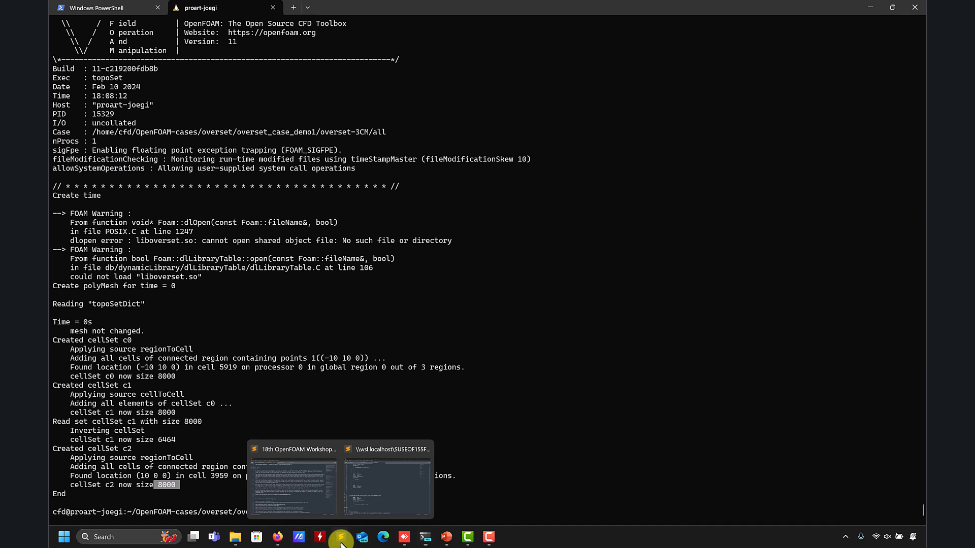
pyautogui.click(398, 474)
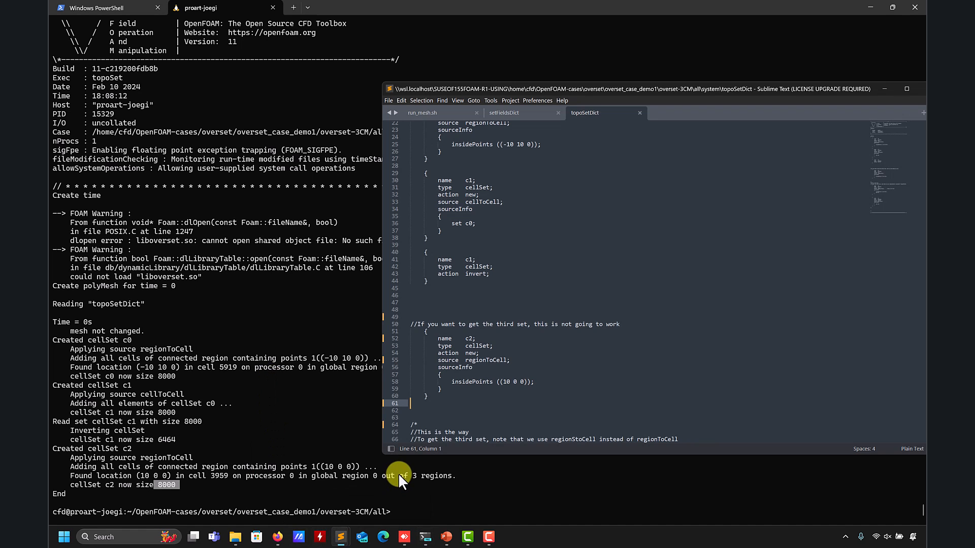
pyautogui.click(435, 311)
pyautogui.press('Down')
pyautogui.write('/*')
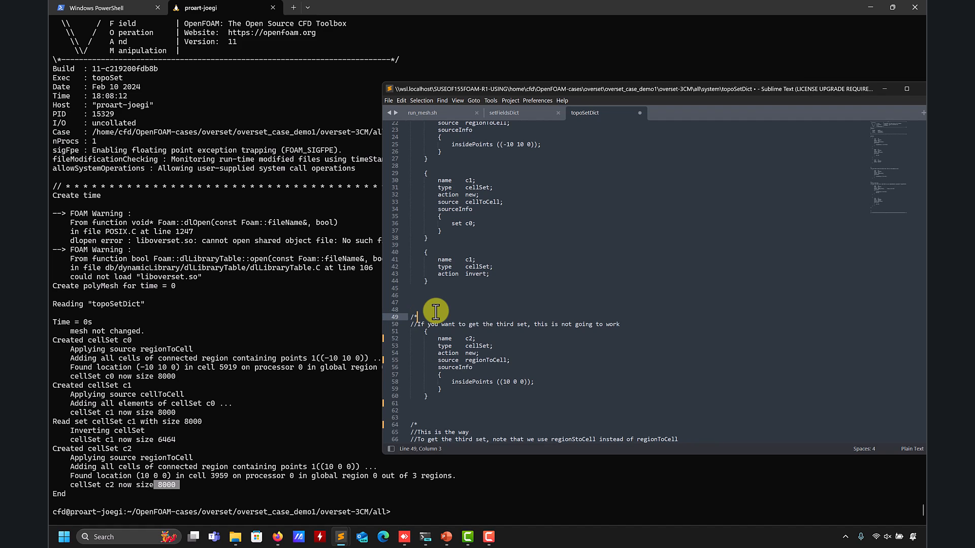
pyautogui.click(427, 402)
pyautogui.write('*/')
pyautogui.press('Return')
pyautogui.hotkey('ctrl', 's')
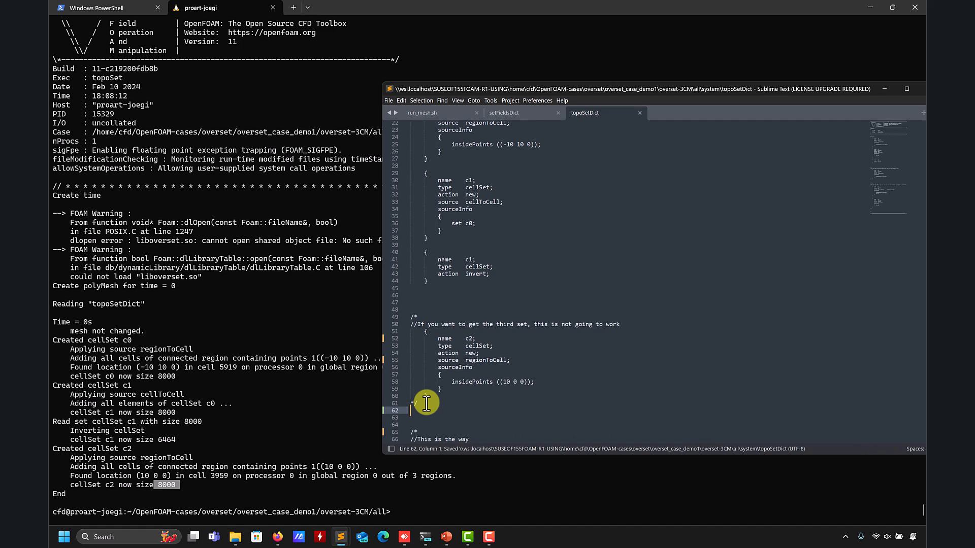
# Uncomment the regionsToCell c2 section in topoSetDict by removing its enclosing /* and */ markers
pyautogui.scroll(-1, 435, 401)
pyautogui.click(428, 409)
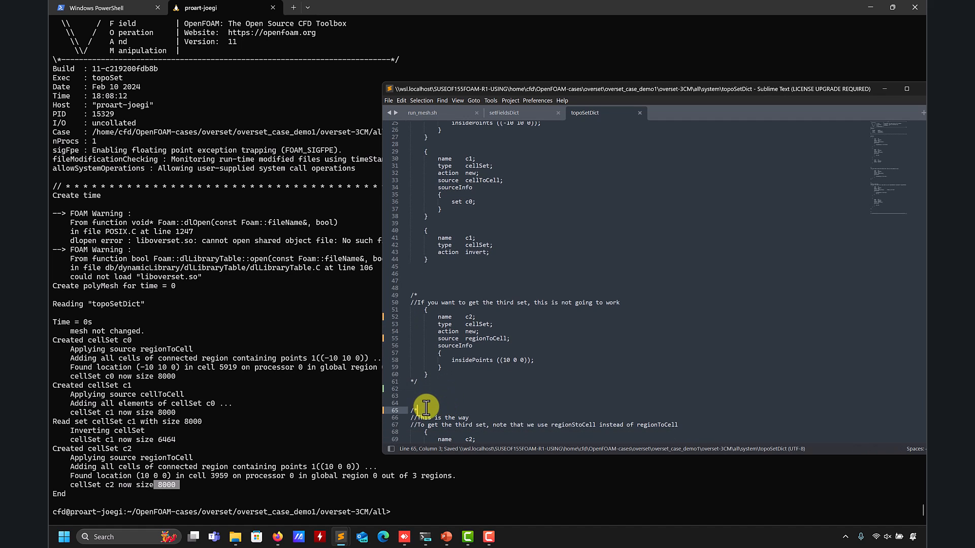
pyautogui.scroll(-4, 437, 401)
pyautogui.press('BackSpace')
pyautogui.press('BackSpace')
pyautogui.scroll(-5, 434, 406)
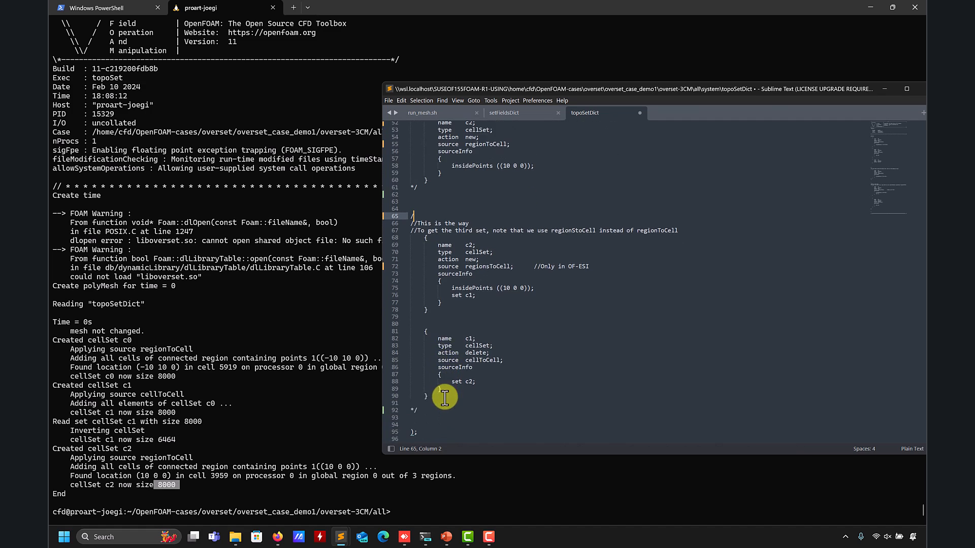
pyautogui.click(426, 414)
pyautogui.press('BackSpace')
pyautogui.press('BackSpace')
# Comment out only the c1 block with action delete using /* and */, and save topoSetDict
pyautogui.click(420, 322)
pyautogui.write('/*')
pyautogui.click(424, 404)
pyautogui.write('*/')
pyautogui.hotkey('ctrl', 's')
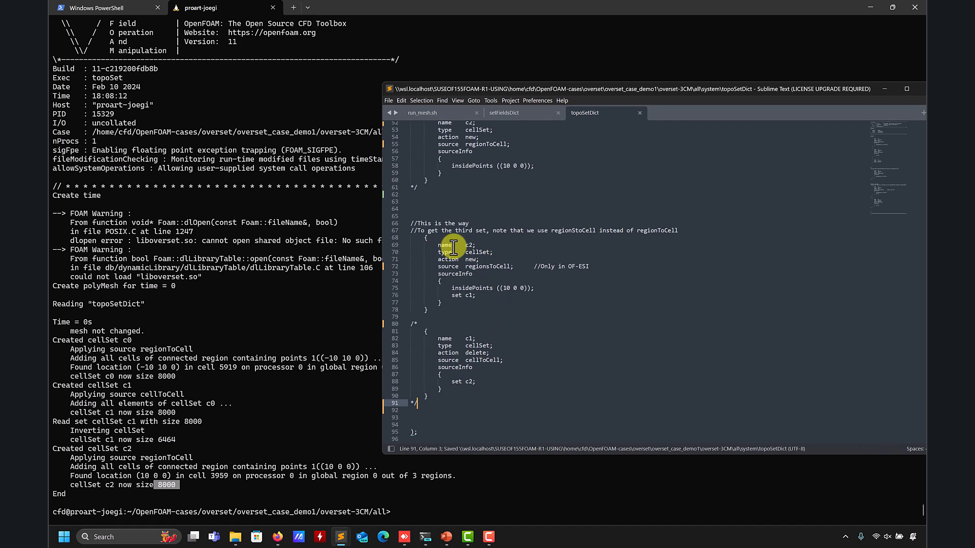
# Review the c2 block's name, regionsToCell source and set c1 restriction against the c0 and c1 definitions above it
pyautogui.doubleClick(468, 246)
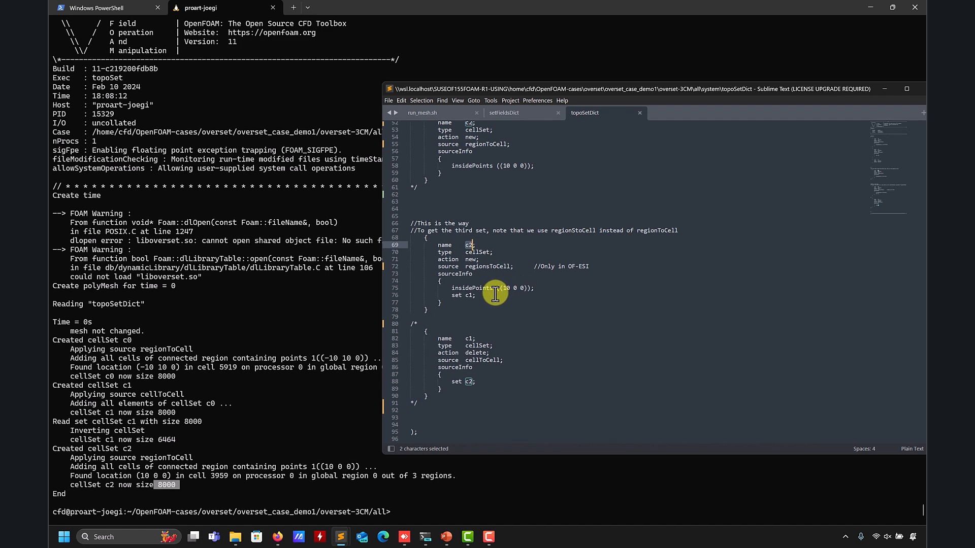
pyautogui.doubleClick(460, 295)
pyautogui.hotkey('shift', 'End')
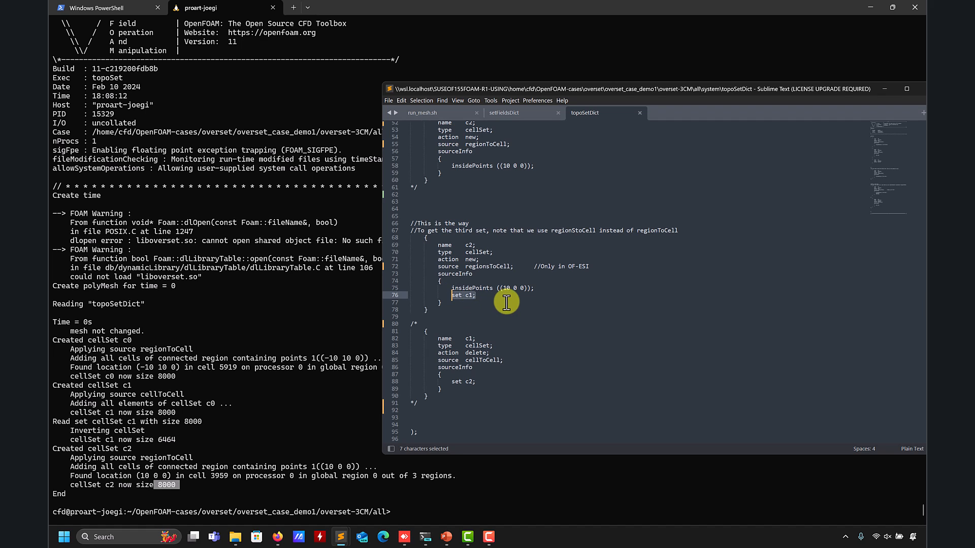
pyautogui.scroll(7, 452, 300)
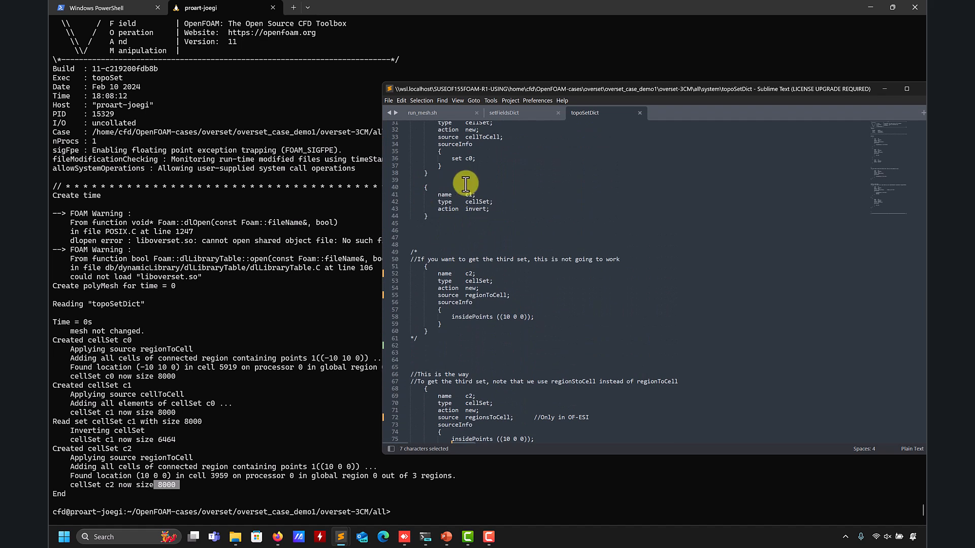
pyautogui.scroll(3, 462, 223)
pyautogui.scroll(3, 452, 274)
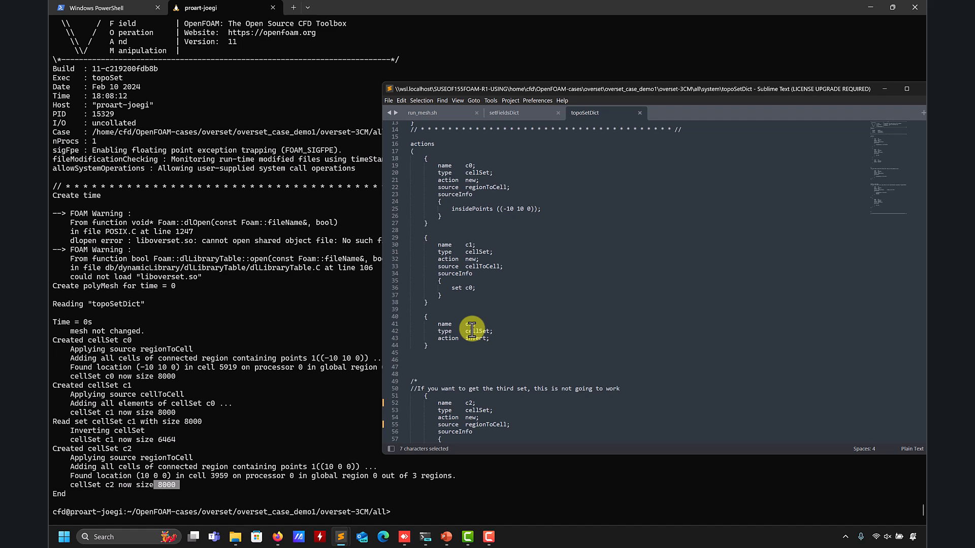
pyautogui.scroll(-10, 472, 330)
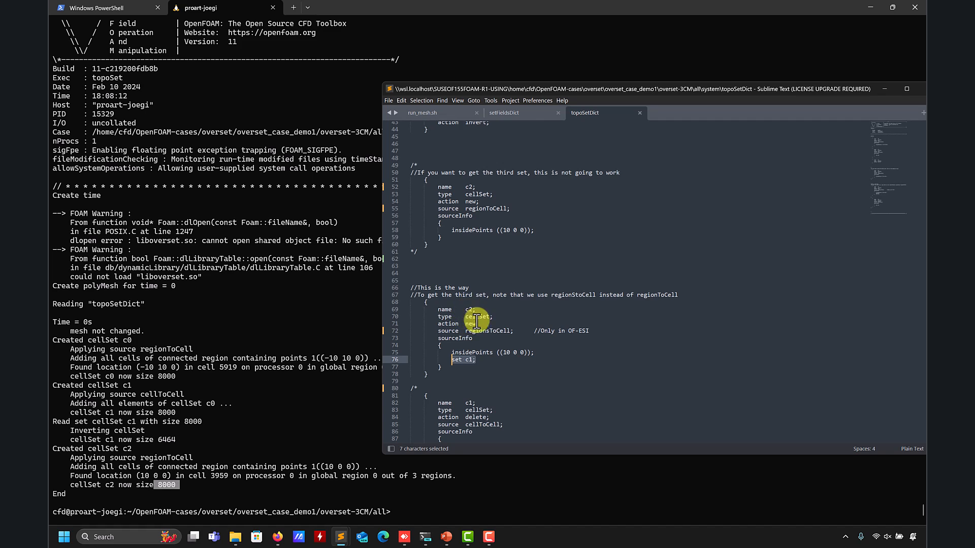
pyautogui.click(490, 331)
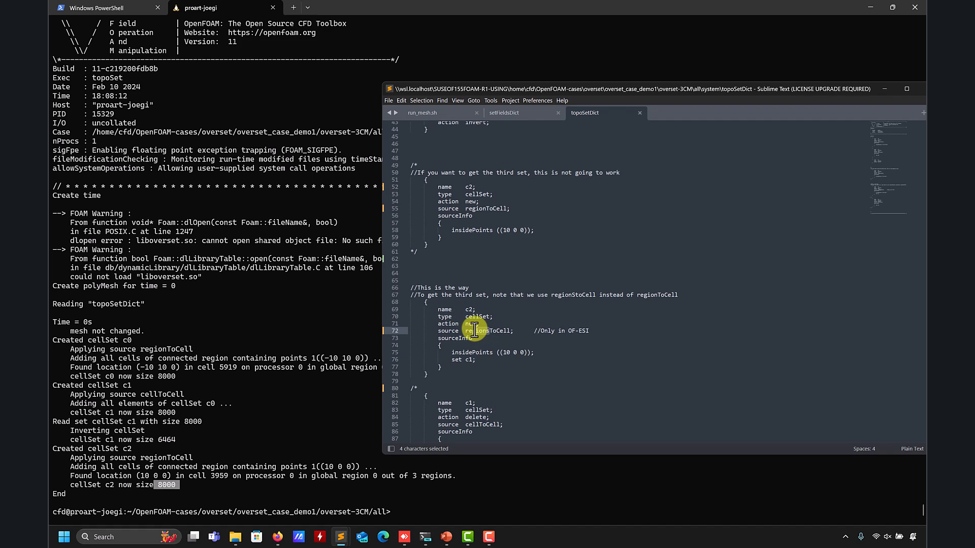
pyautogui.click(451, 360)
pyautogui.moveTo(451, 361); pyautogui.dragTo(470, 360)
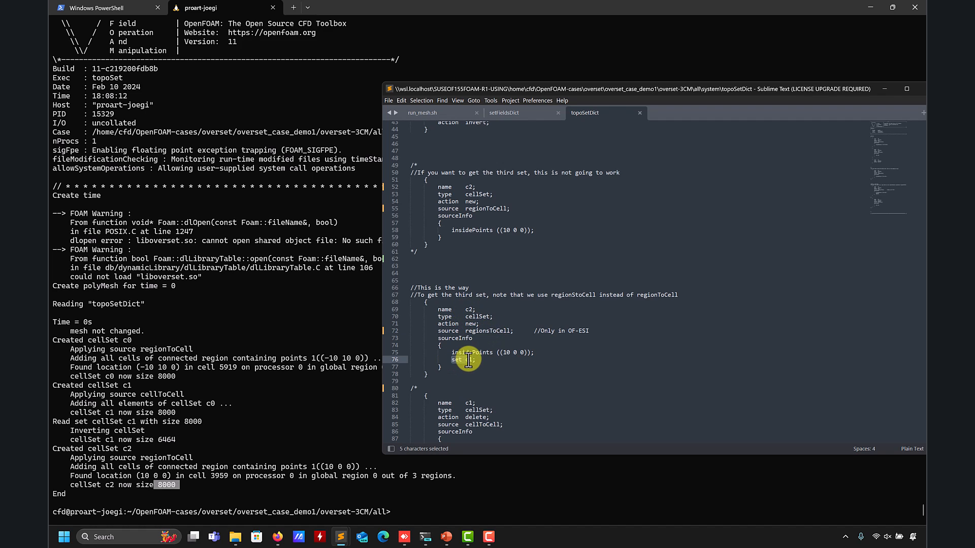
# Try to run topoSet with the regionsToCell source under of11 in the terminal
pyautogui.click(227, 320)
pyautogui.press('Up')
pyautogui.press('Return')
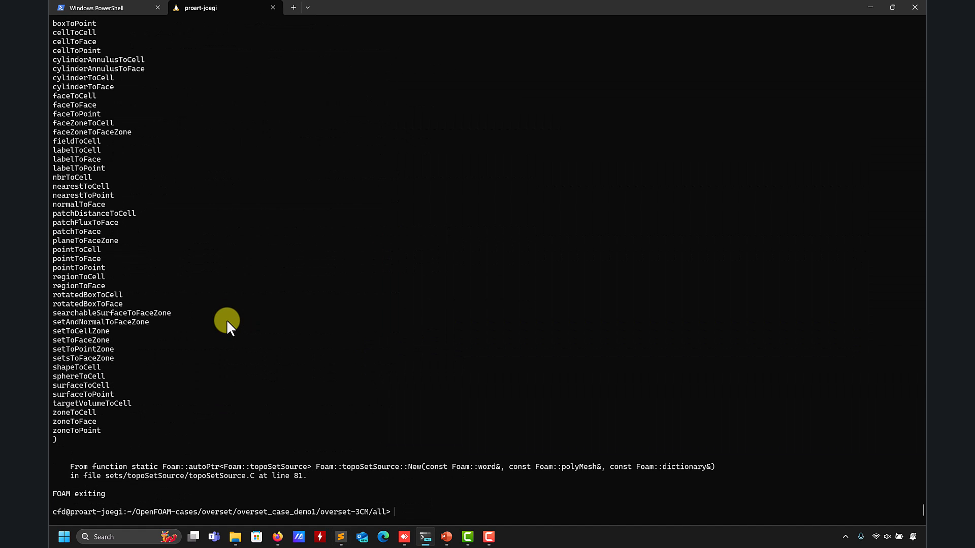
# Switch the terminal environment to of2312, run topoSet again and compare the c1 and c2 cellSet sizes
pyautogui.write('of2312 a')
pyautogui.press('BackSpace')
pyautogui.press('Return')
pyautogui.press('Up')
pyautogui.press('Return')
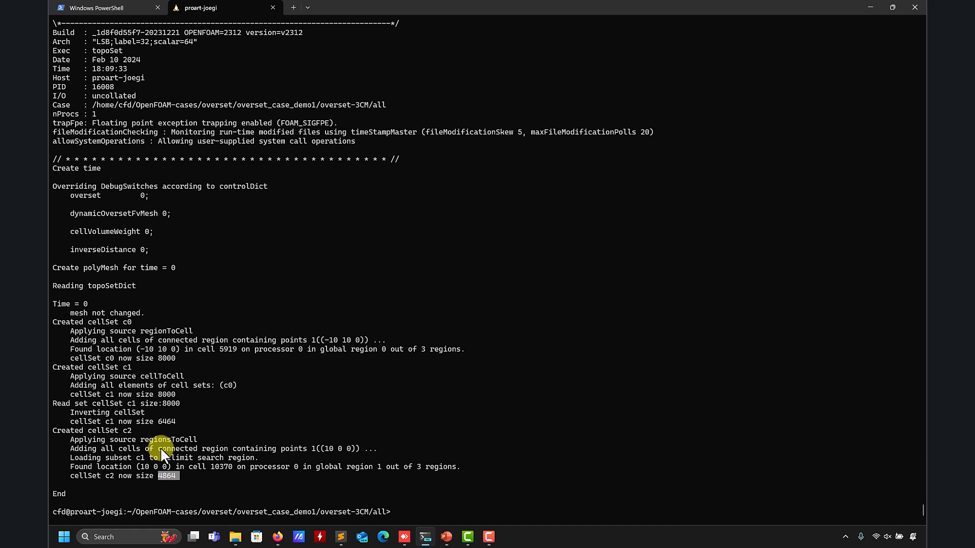
pyautogui.doubleClick(172, 421)
pyautogui.doubleClick(159, 475)
pyautogui.doubleClick(167, 422)
# Switch the terminal environment back to of11 and open the all case in ParaView with paraFoam
pyautogui.write('of')
pyautogui.write('11p')
pyautogui.press('Return')
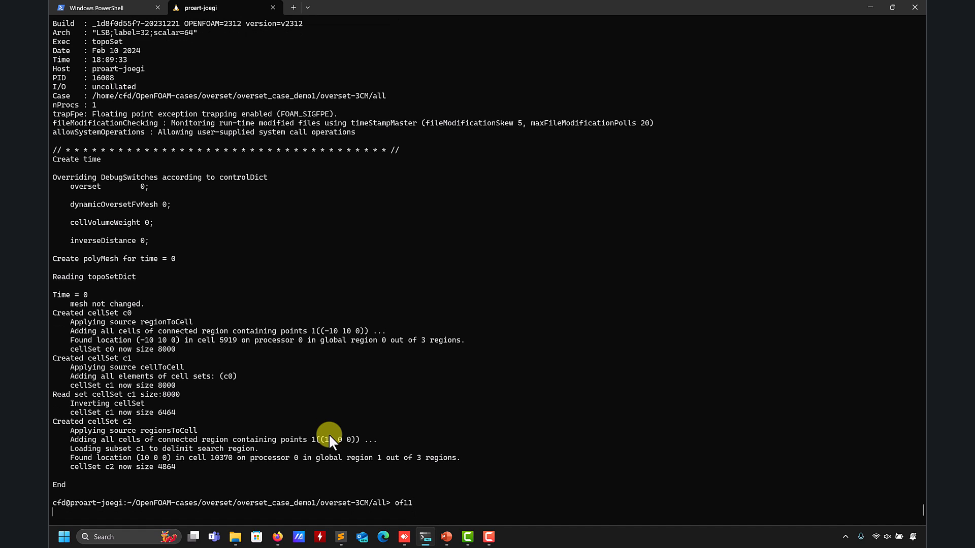
pyautogui.write('paraFoam')
pyautogui.press('Return')
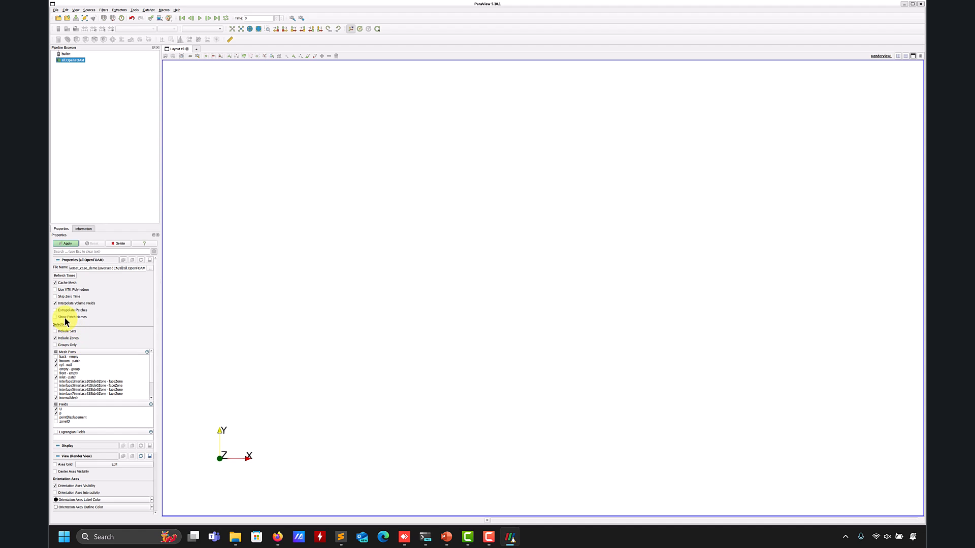
# Try to display the c0 and c1 cellSets with sets included and zones excluded, and close ParaView
pyautogui.click(55, 344)
pyautogui.click(56, 352)
pyautogui.click(65, 244)
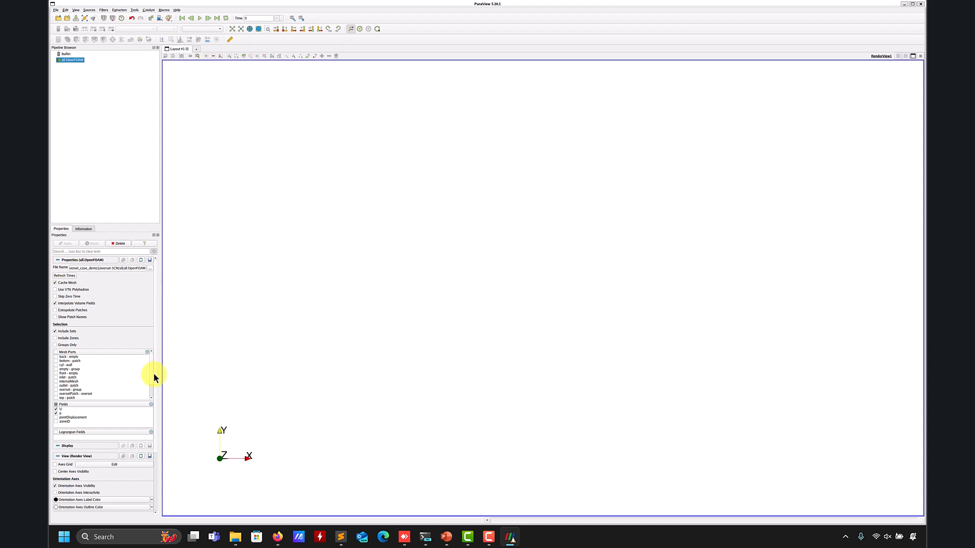
pyautogui.scroll(-1, 153, 393)
pyautogui.moveTo(154, 395); pyautogui.dragTo(154, 396)
pyautogui.moveTo(151, 353); pyautogui.dragTo(151, 368)
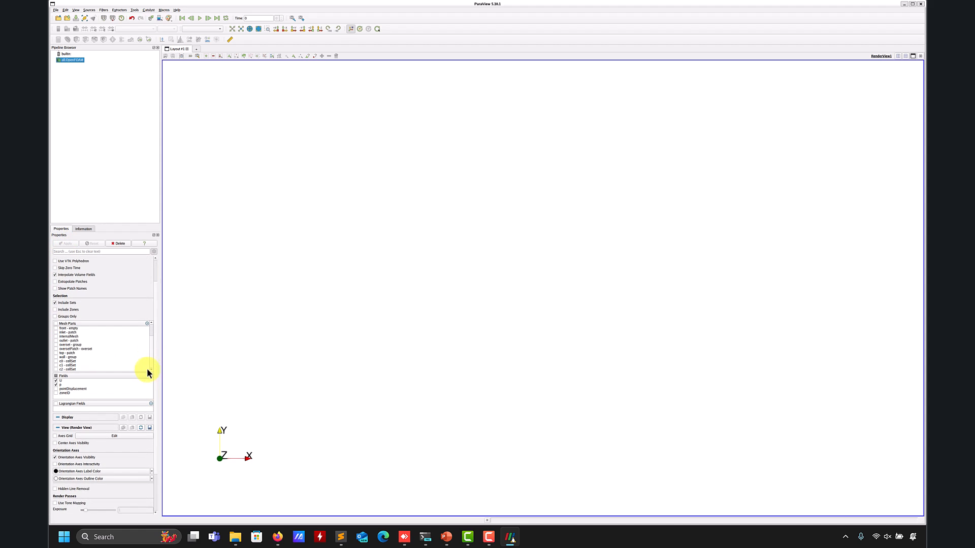
pyautogui.click(56, 361)
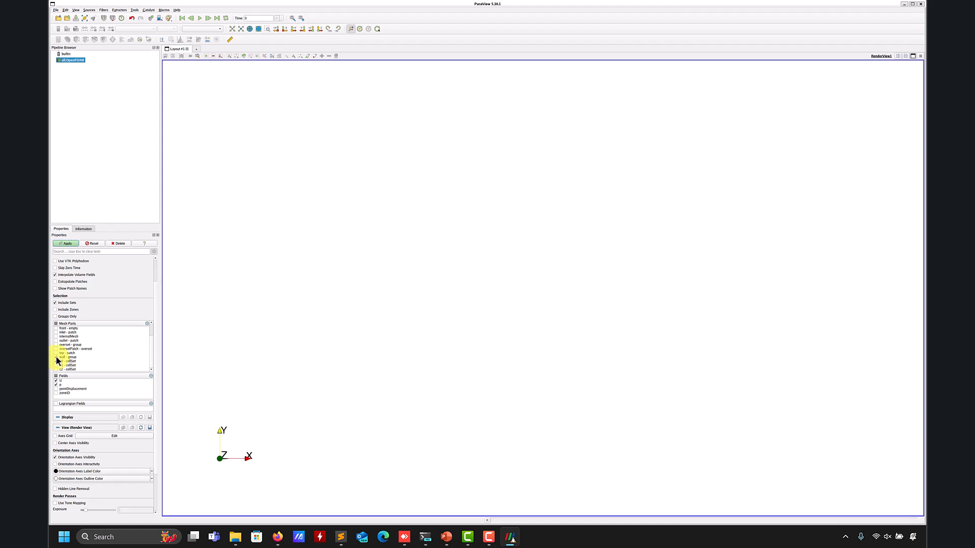
pyautogui.click(66, 245)
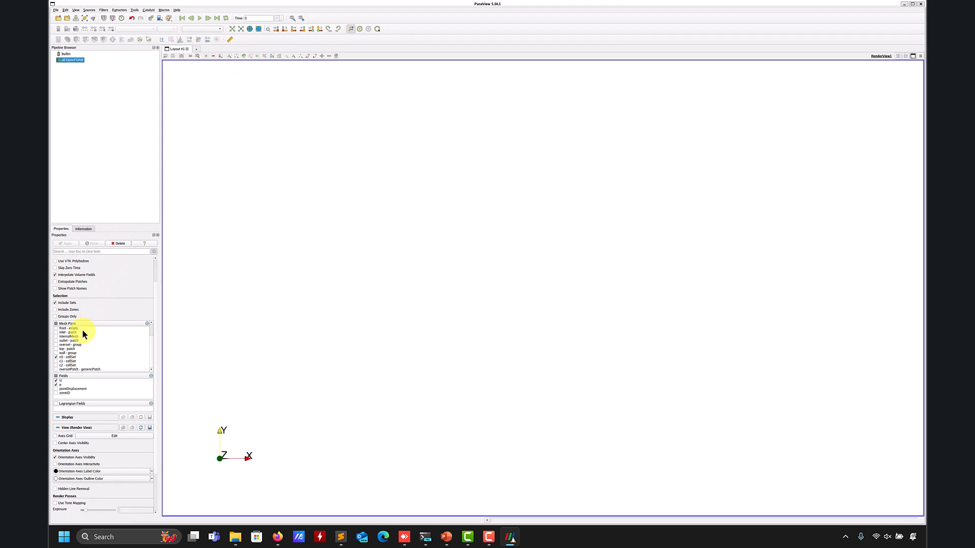
pyautogui.moveTo(327, 318); pyautogui.dragTo(377, 323)
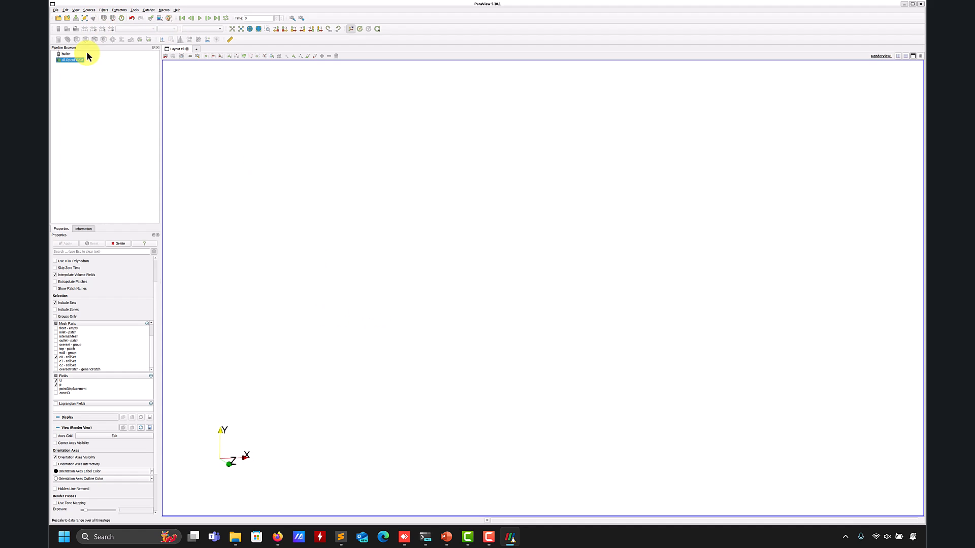
pyautogui.click(56, 361)
pyautogui.click(74, 243)
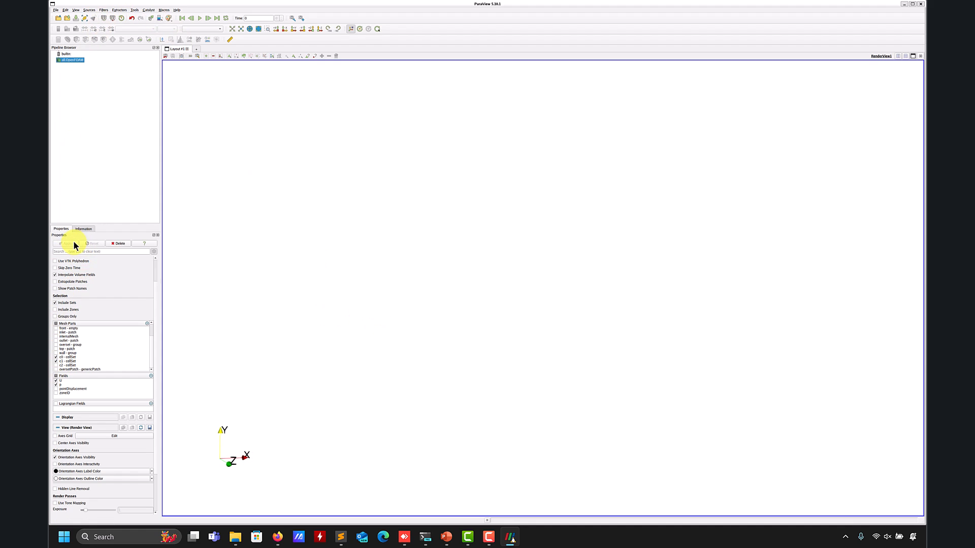
pyautogui.click(921, 5)
# List the case directory, reopen the case with paraFoam and load it with sets included and zones excluded
pyautogui.write('ls')
pyautogui.press('Return')
pyautogui.write('paraFoam')
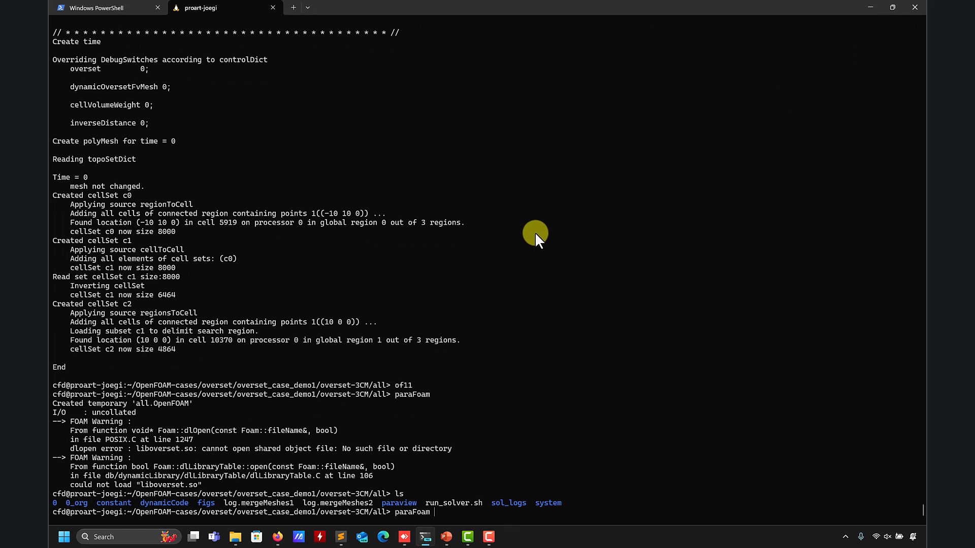
pyautogui.press('Return')
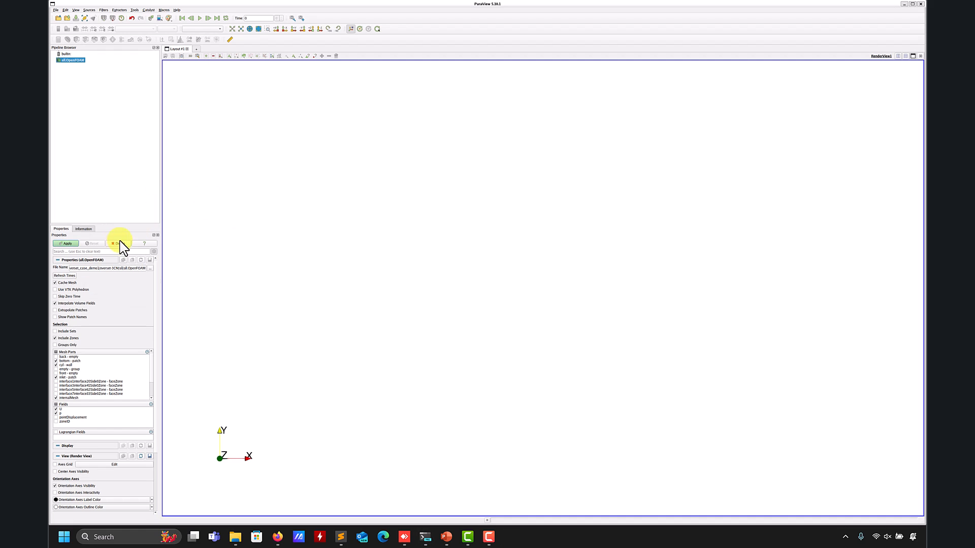
pyautogui.click(65, 333)
pyautogui.click(66, 339)
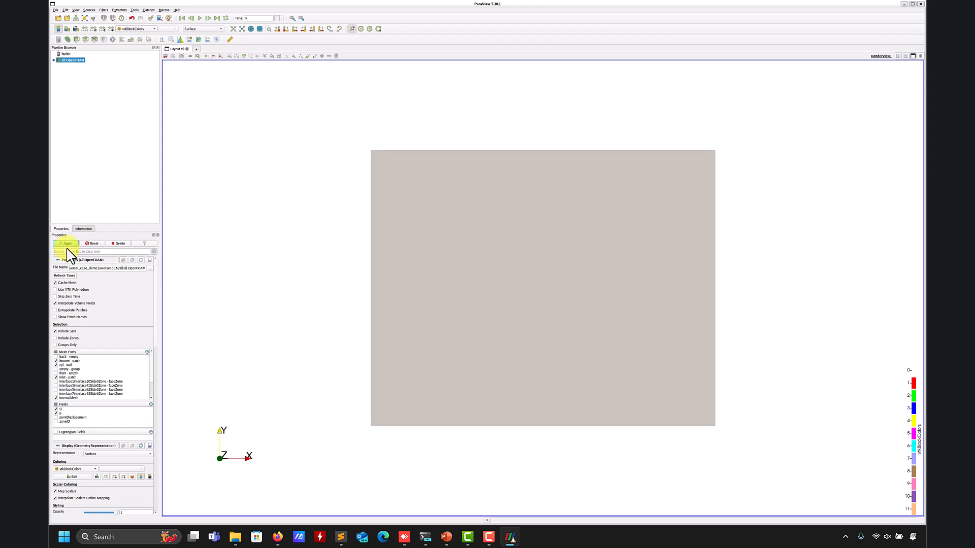
pyautogui.click(66, 244)
# Display only the c0 cellSet as Surface With Edges and inspect its mesh
pyautogui.click(56, 353)
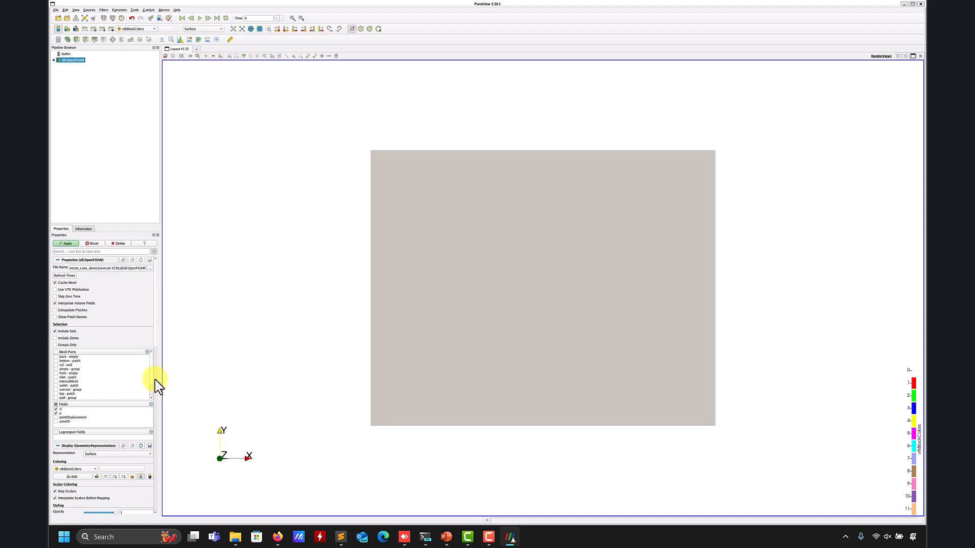
pyautogui.scroll(-2, 151, 381)
pyautogui.click(56, 386)
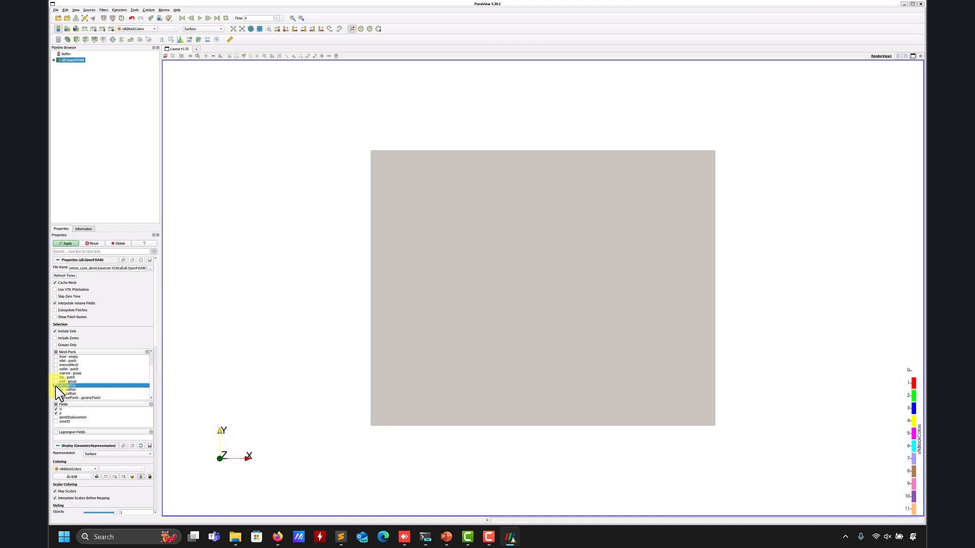
pyautogui.click(72, 245)
pyautogui.click(209, 29)
pyautogui.click(209, 41)
pyautogui.moveTo(374, 200); pyautogui.dragTo(455, 307)
pyautogui.scroll(3, 455, 307)
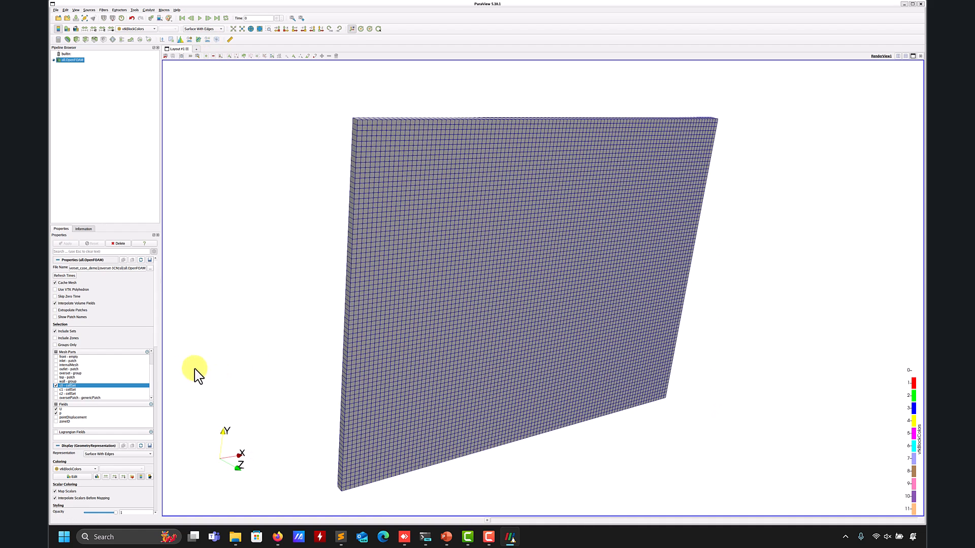
# Display only the c2 cellSet in place of c0 and inspect its mesh
pyautogui.click(56, 386)
pyautogui.click(56, 394)
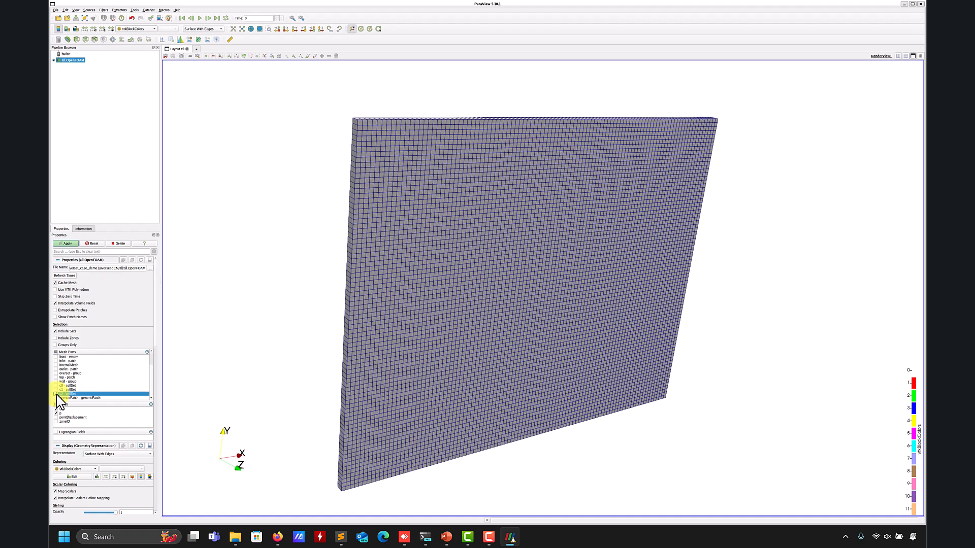
pyautogui.click(66, 244)
pyautogui.moveTo(513, 325); pyautogui.dragTo(533, 352)
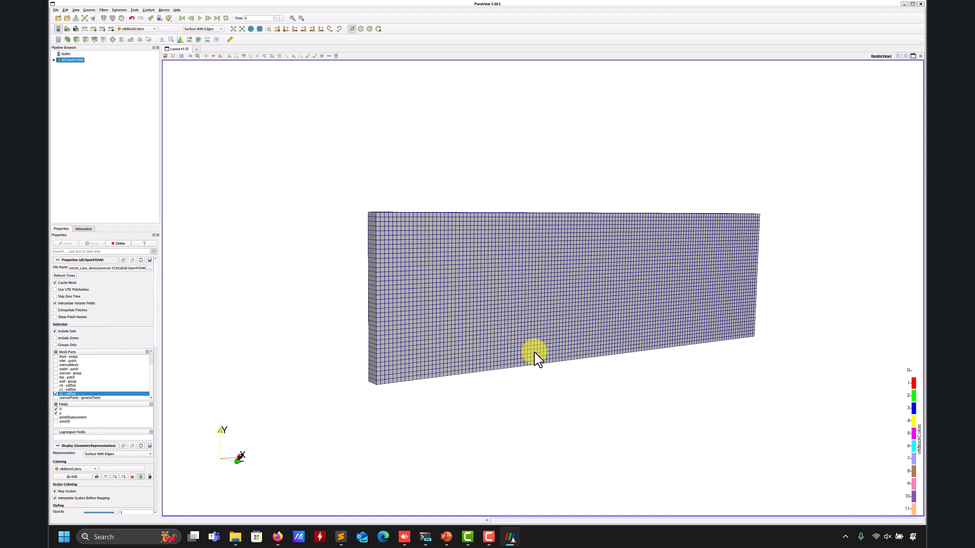
# Display only the c1 cellSet in place of c2, inspect its mesh around the cylinder and close ParaView
pyautogui.click(57, 390)
pyautogui.click(56, 394)
pyautogui.click(68, 244)
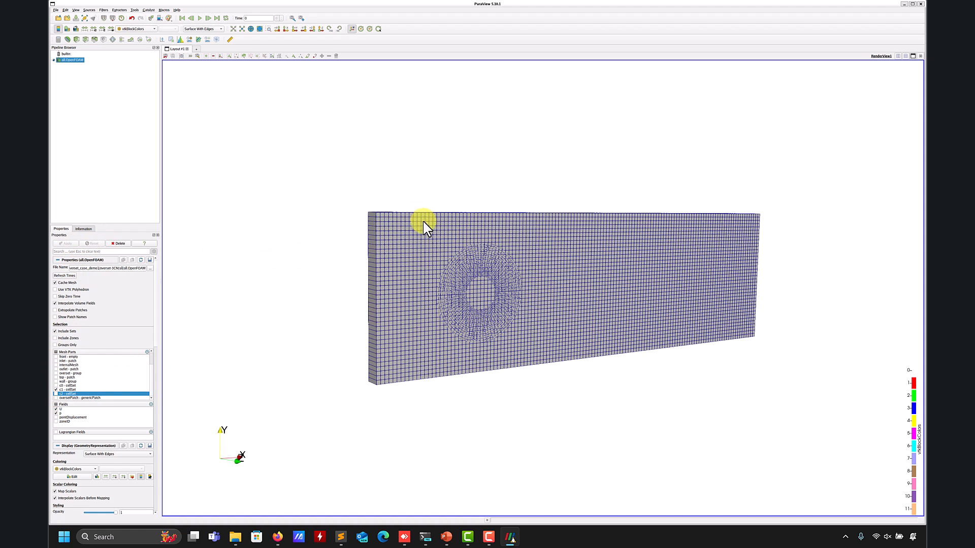
pyautogui.scroll(3, 432, 244)
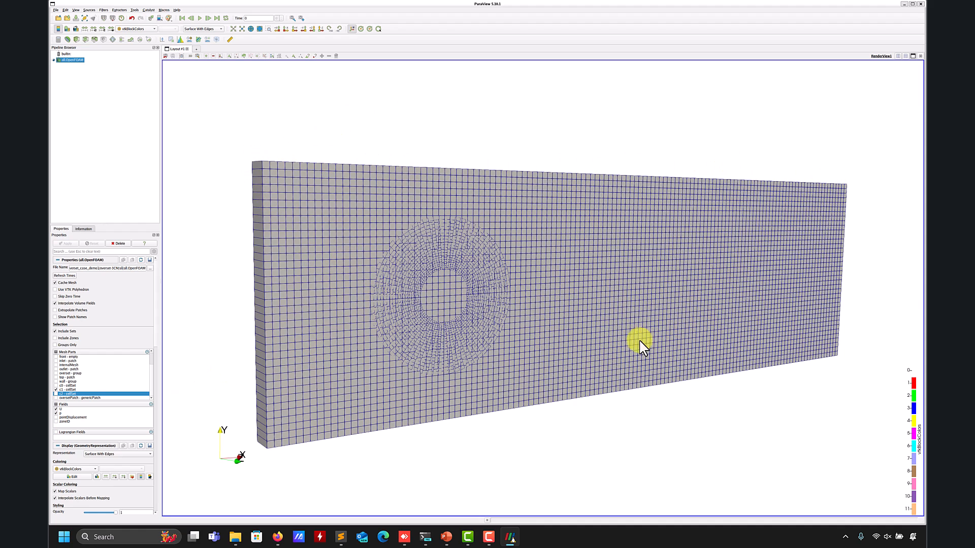
pyautogui.click(920, 4)
# Switch to topoSetDict in Sublime Text, uncomment the c1 block that deletes set c2, save and review its entries
pyautogui.moveTo(342, 533)
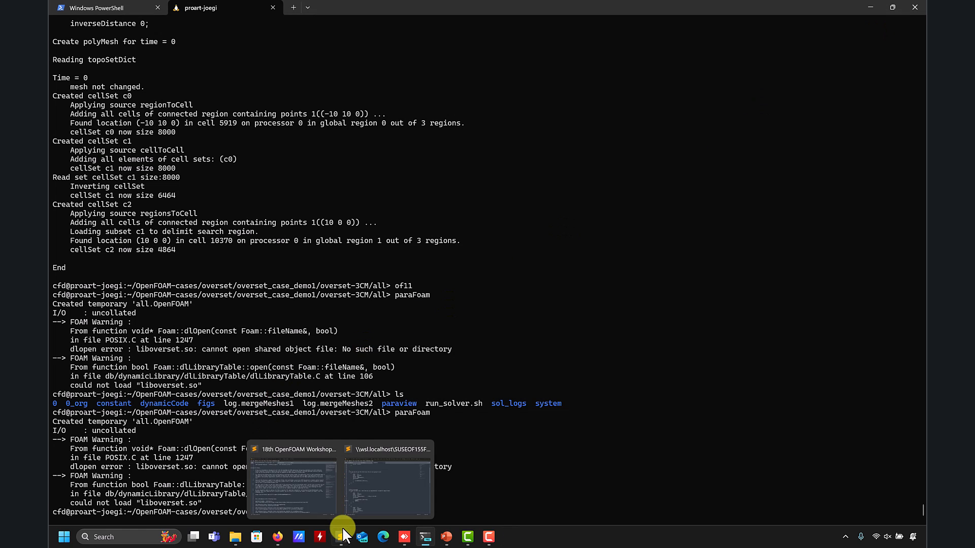
pyautogui.click(390, 488)
pyautogui.scroll(-6, 534, 243)
pyautogui.click(420, 277)
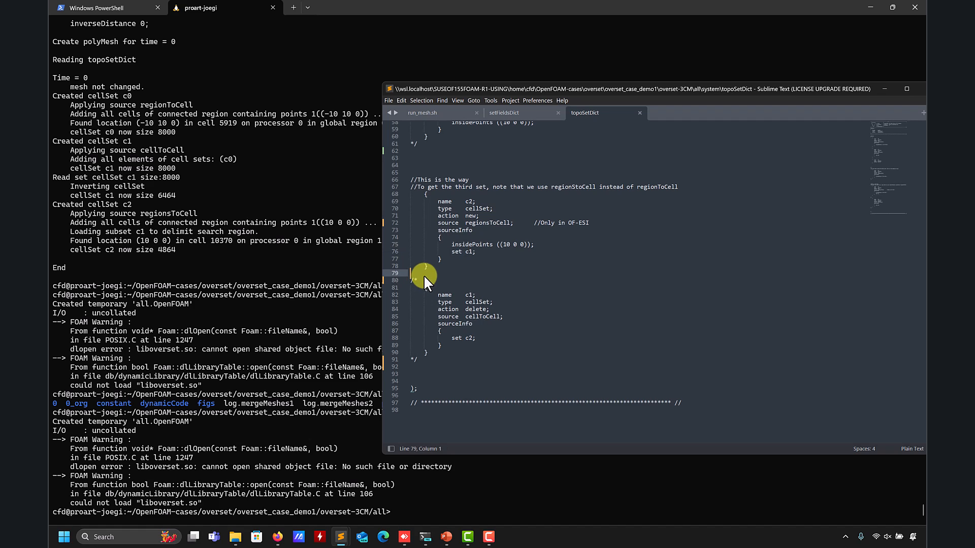
pyautogui.press('BackSpace')
pyautogui.press('BackSpace')
pyautogui.click(422, 360)
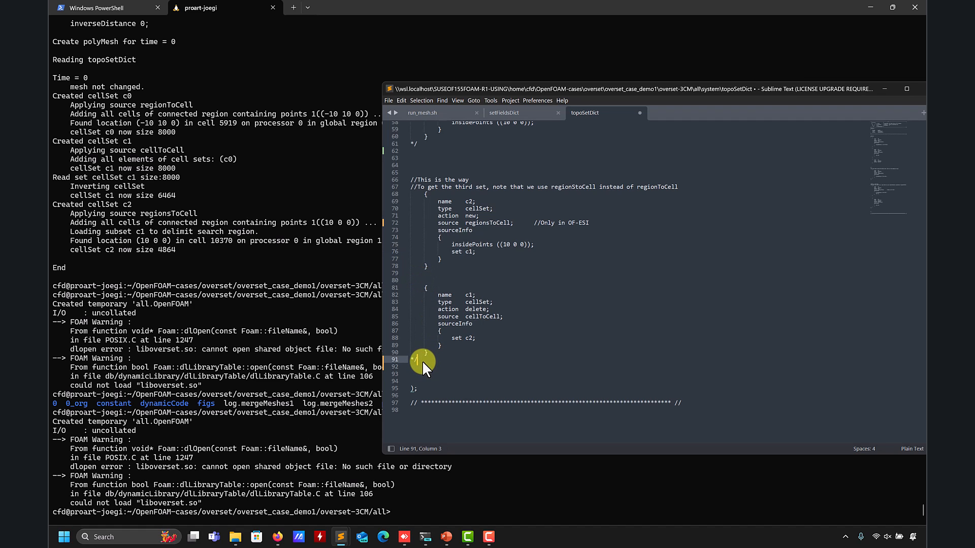
pyautogui.press('BackSpace')
pyautogui.hotkey('ctrl', 's')
pyautogui.moveTo(464, 309); pyautogui.dragTo(486, 306)
pyautogui.click(471, 338)
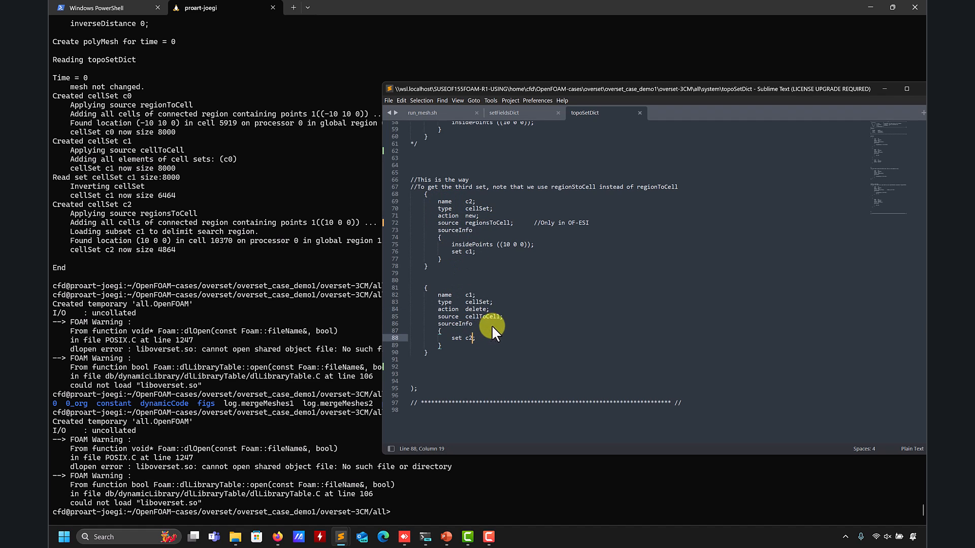
# Switch to the terminal, load the of2312 environment and rerun topoSet on the all case
pyautogui.click(269, 288)
pyautogui.write('of2312')
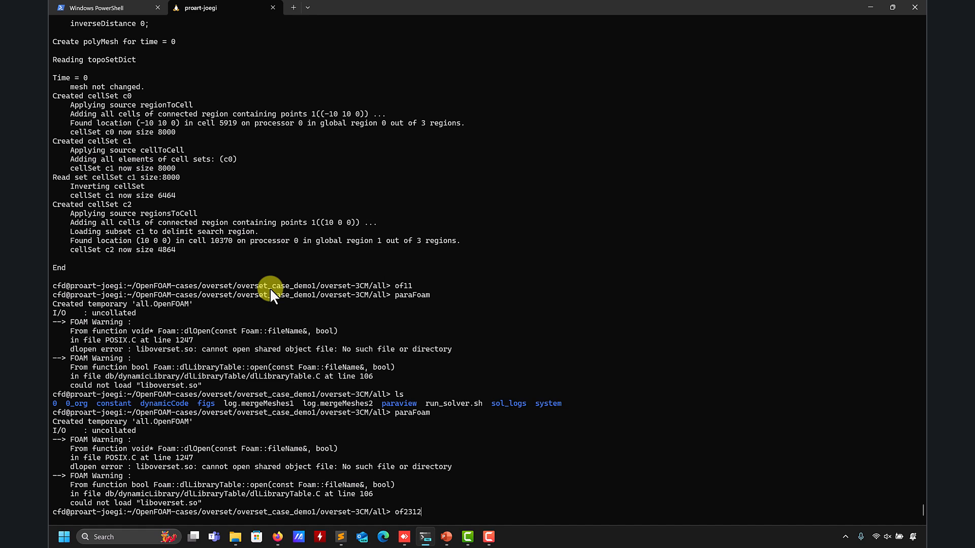
pyautogui.press('Return')
pyautogui.write('topoSet')
pyautogui.press('Return')
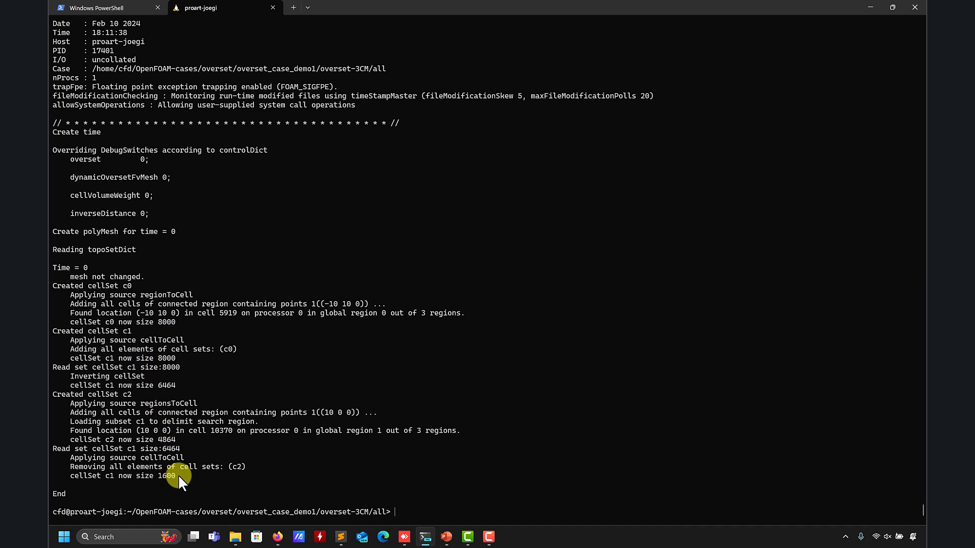
# Examine the sizes reported for cellSets c2 and c1 in the topoSet output
pyautogui.moveTo(175, 432); pyautogui.dragTo(153, 438)
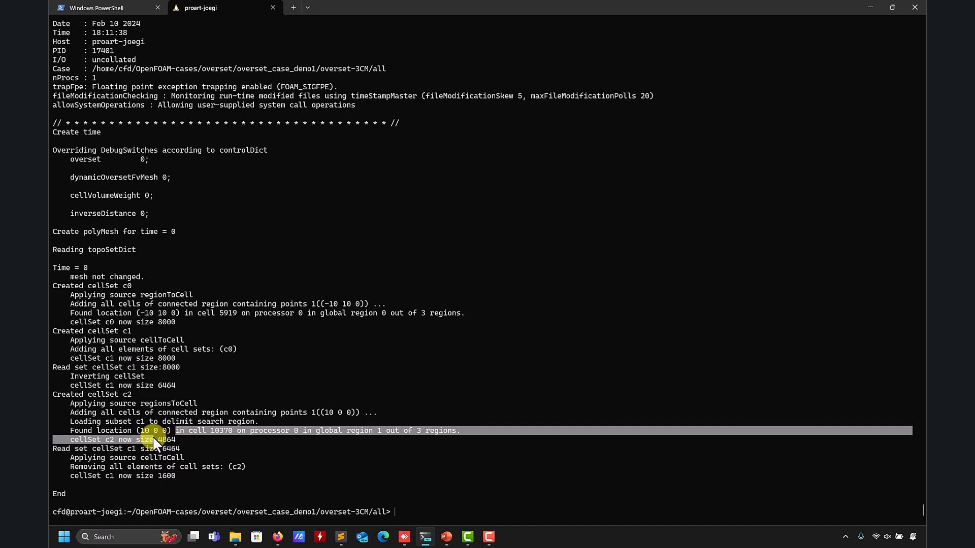
pyautogui.click(175, 437)
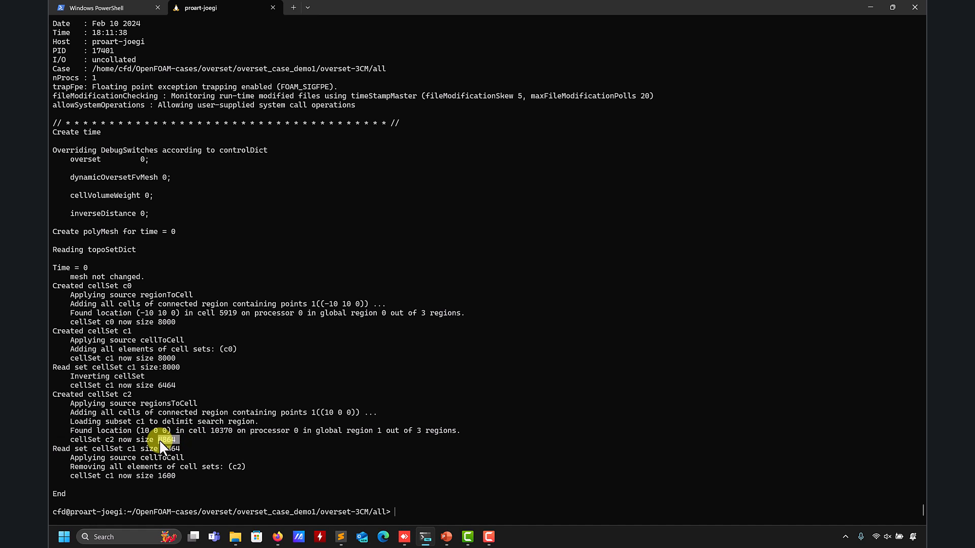
pyautogui.moveTo(179, 358); pyautogui.dragTo(158, 357)
# Switch to topoSetDict in Sublime Text and review the blocks that create, invert and reduce the cellSets
pyautogui.moveTo(341, 535)
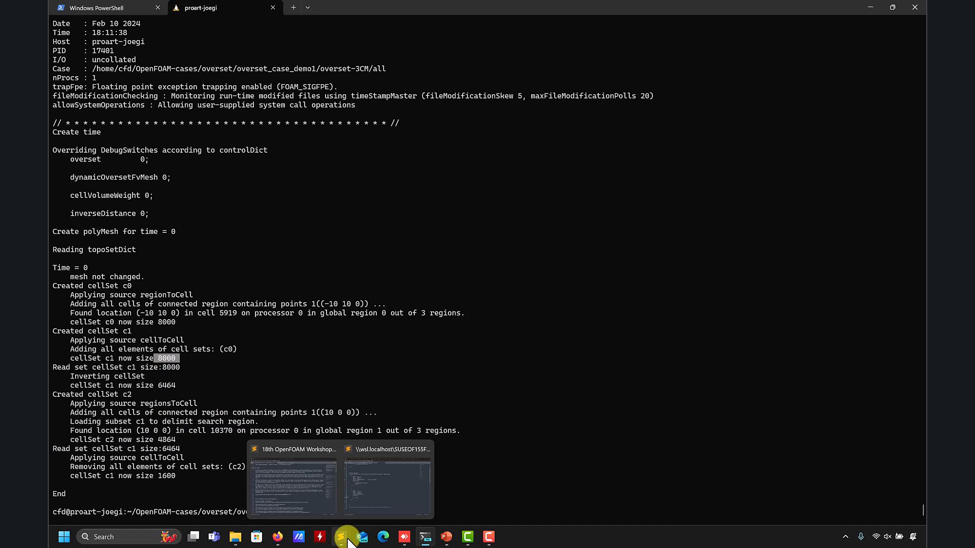
pyautogui.click(377, 502)
pyautogui.scroll(5, 502, 322)
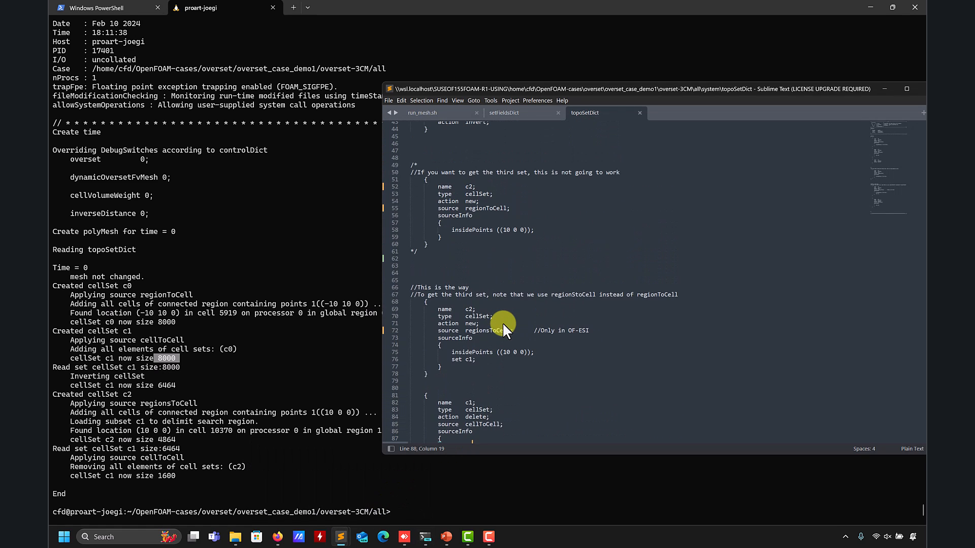
pyautogui.scroll(-4, 495, 312)
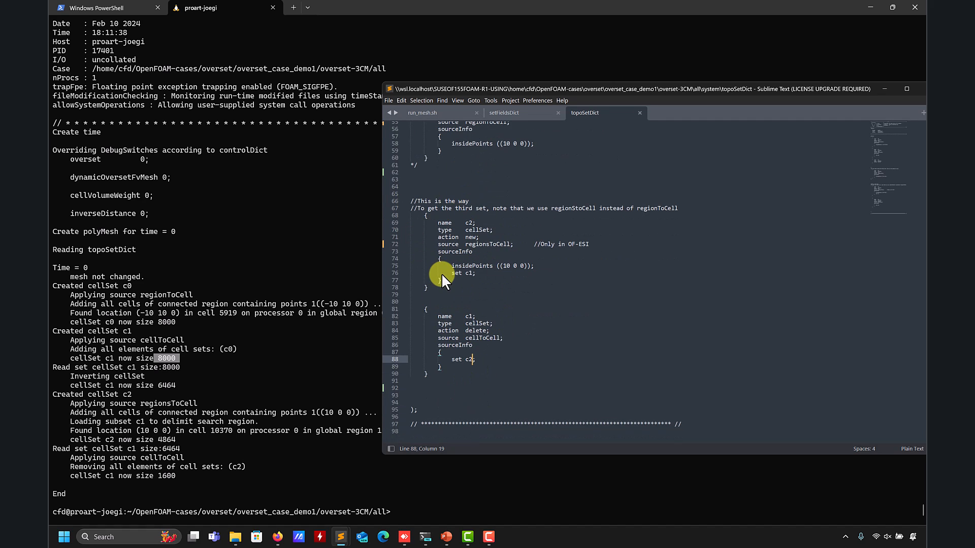
pyautogui.scroll(7, 445, 289)
pyautogui.scroll(11, 454, 282)
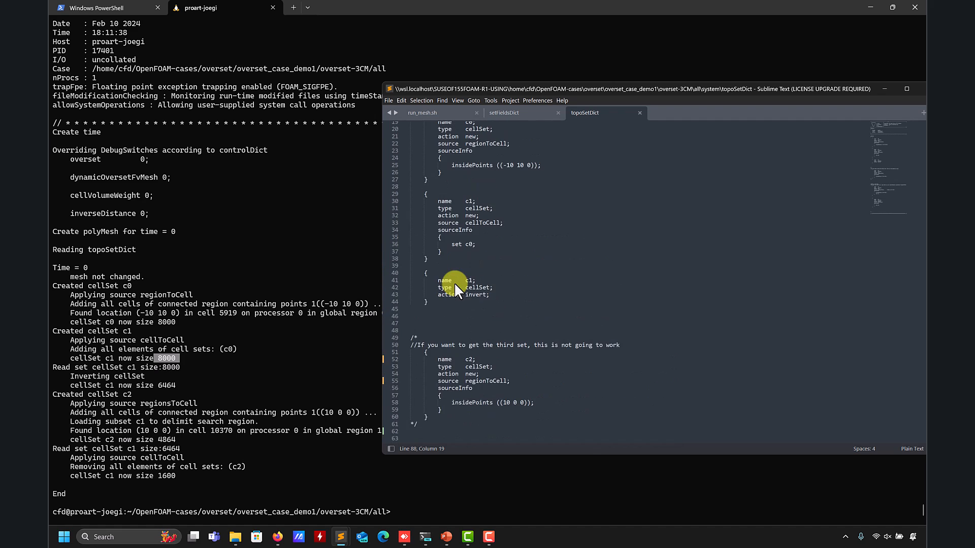
pyautogui.scroll(-7, 454, 282)
# Return to the terminal and run checkMesh on the all case to write its regions as cellSets
pyautogui.click(151, 349)
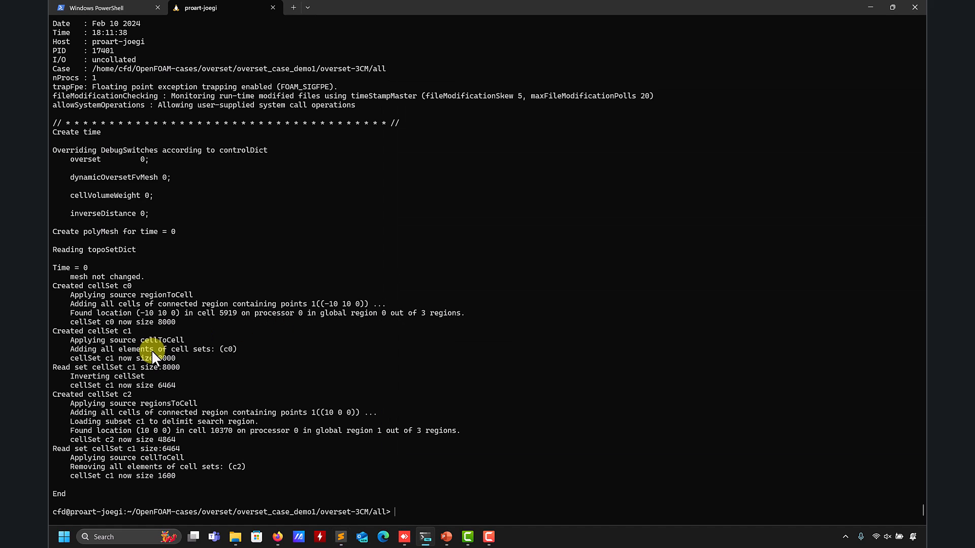
pyautogui.write('checkMesh')
pyautogui.press('Return')
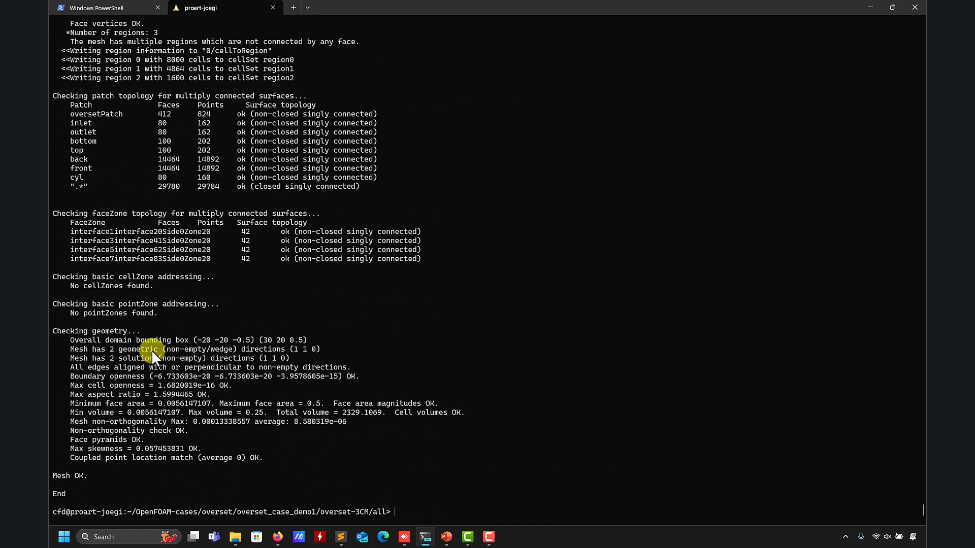
pyautogui.scroll(1, 93, 96)
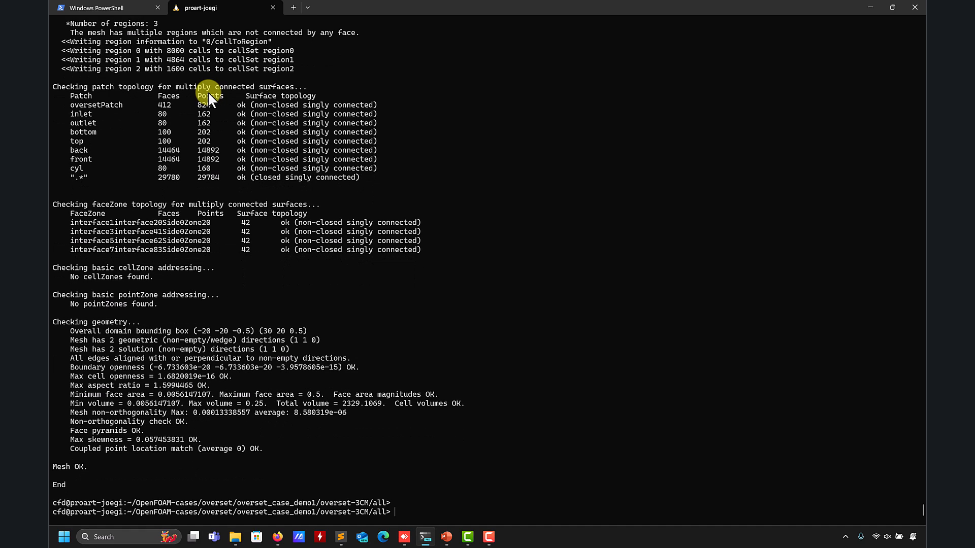
# Run checkMesh on the neighbouring refinementZone case using the -case option
pyautogui.write('chck')
pyautogui.press('BackSpace')
pyautogui.press('BackSpace')
pyautogui.write('eckMesh -case ../r')
pyautogui.press('Tab')
pyautogui.press('Return')
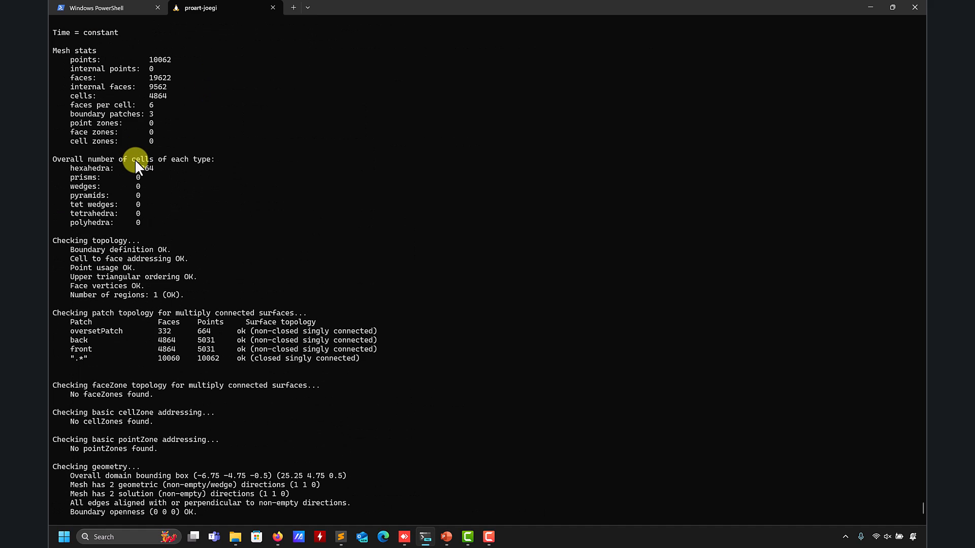
# Compare the refinementZone cell count with the region sizes in the earlier checkMesh output for the all case
pyautogui.scroll(2, 137, 160)
pyautogui.moveTo(165, 150); pyautogui.dragTo(151, 150)
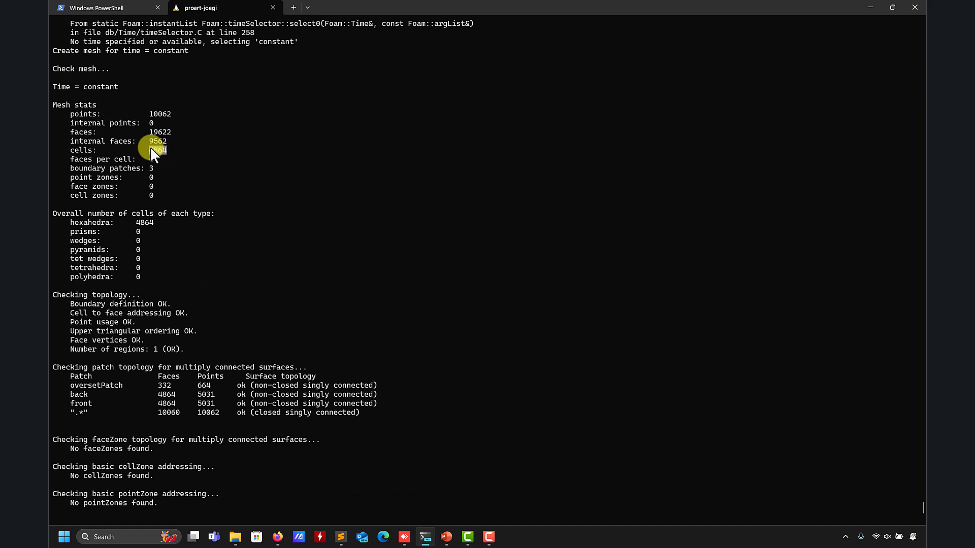
pyautogui.scroll(20, 196, 181)
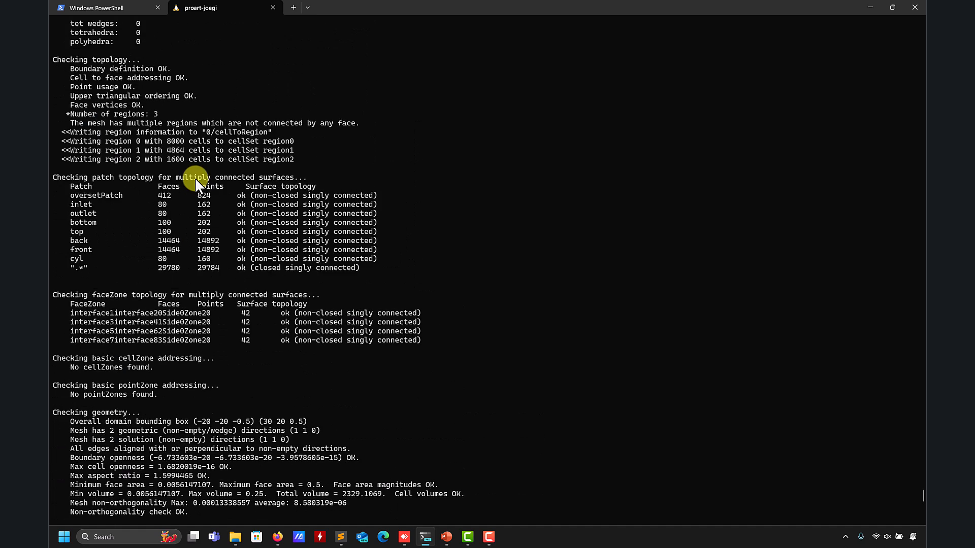
pyautogui.scroll(3, 218, 242)
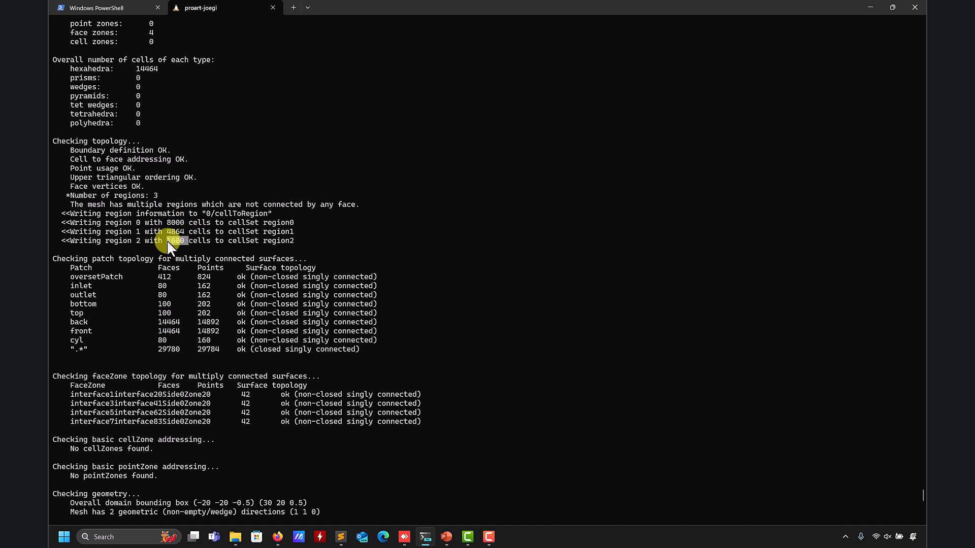
pyautogui.scroll(-20, 281, 256)
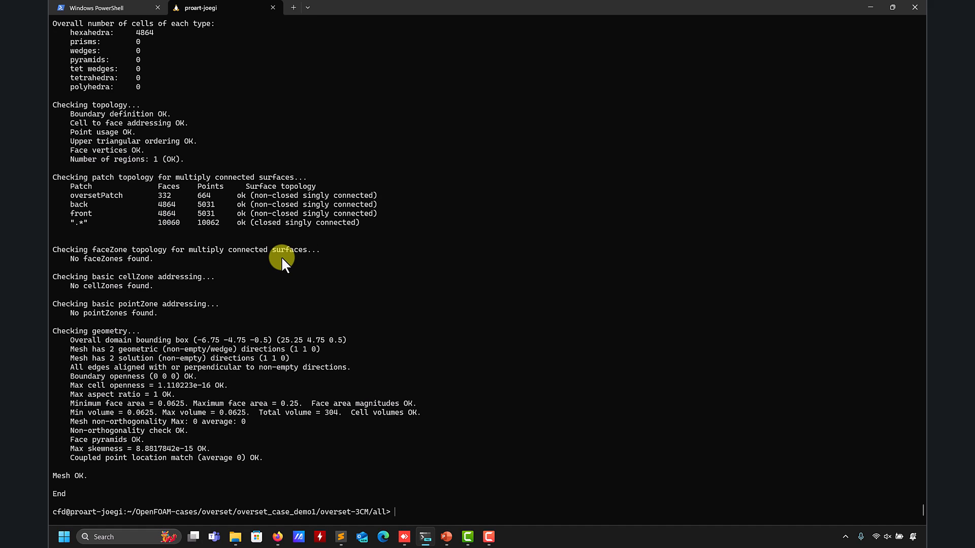
# Review all topoSetDict actions for c0, c1 and c2 in Sublime Text, then return to the terminal
pyautogui.moveTo(340, 531)
pyautogui.click(389, 486)
pyautogui.scroll(5, 514, 319)
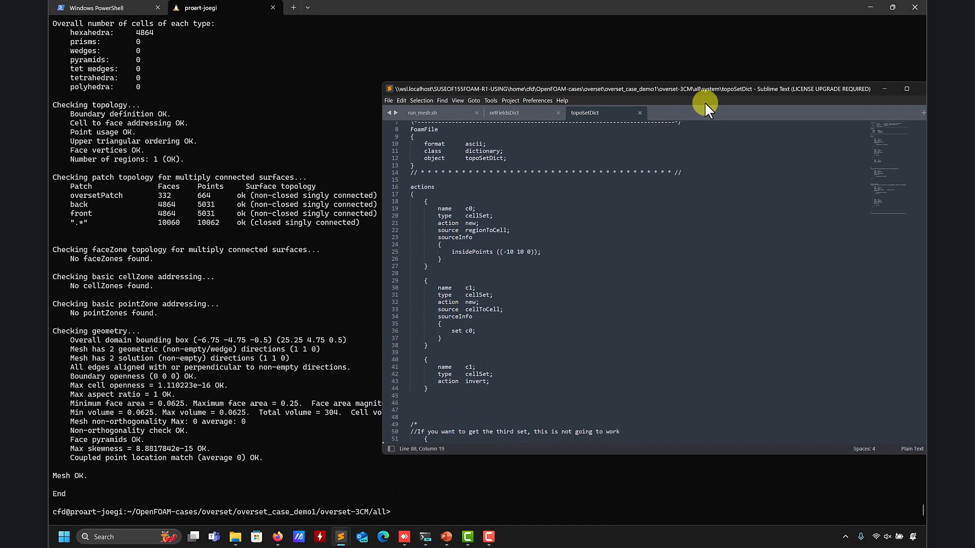
pyautogui.moveTo(705, 90); pyautogui.dragTo(576, 84)
pyautogui.scroll(2, 474, 264)
pyautogui.scroll(-4, 473, 264)
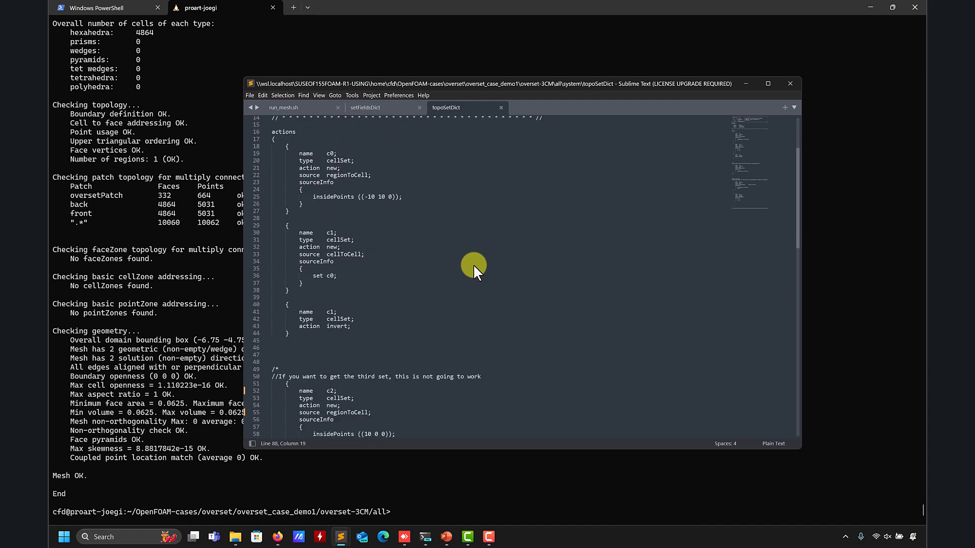
pyautogui.scroll(-5, 473, 264)
pyautogui.scroll(-5, 474, 264)
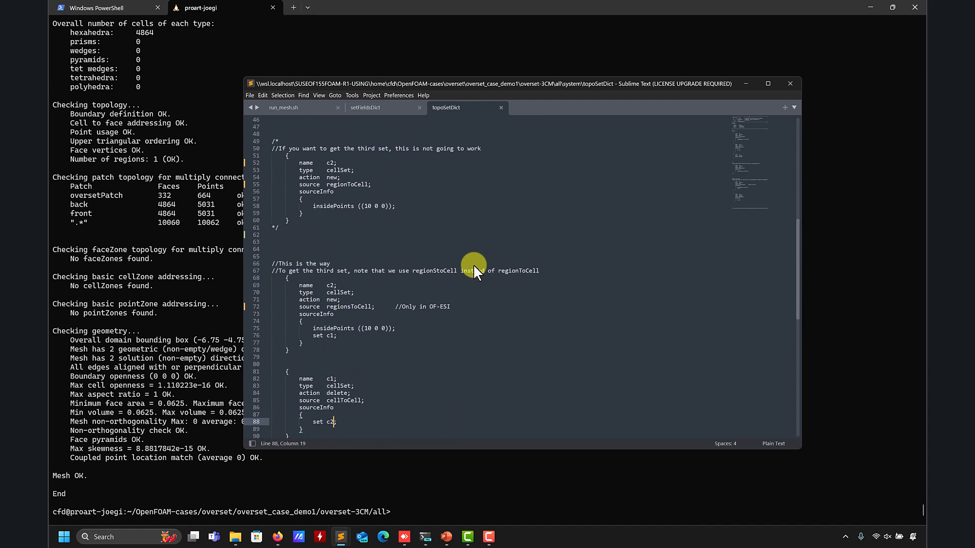
pyautogui.scroll(-3, 474, 264)
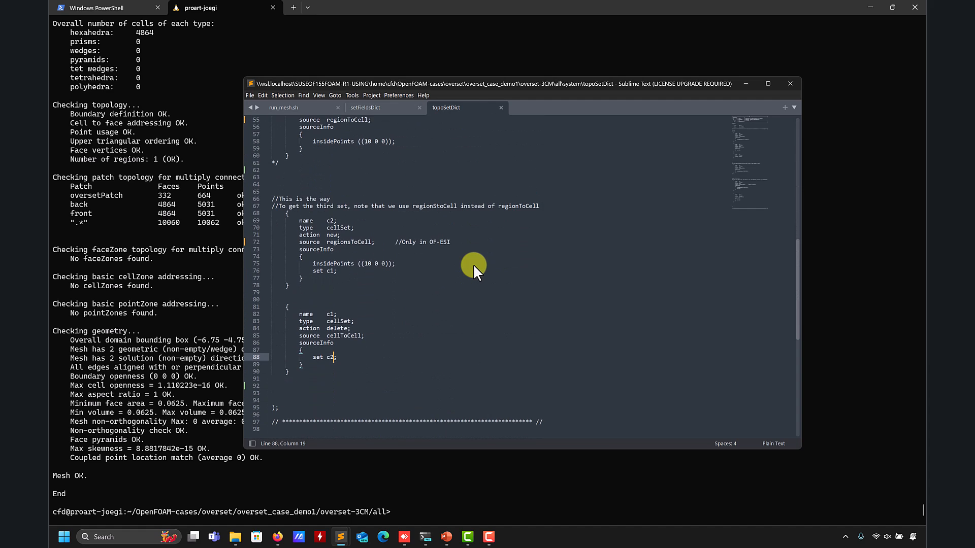
pyautogui.scroll(-1, 394, 252)
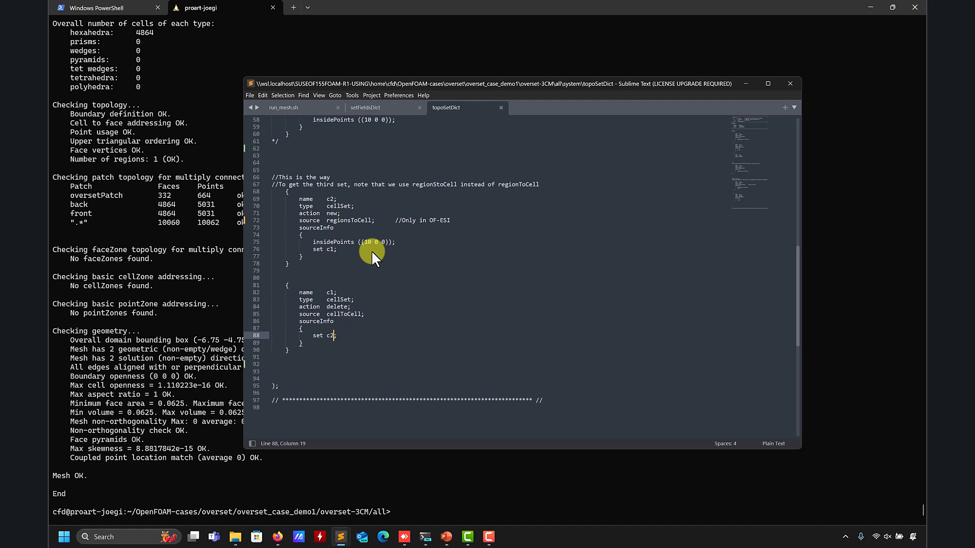
pyautogui.scroll(5, 138, 250)
pyautogui.click(139, 248)
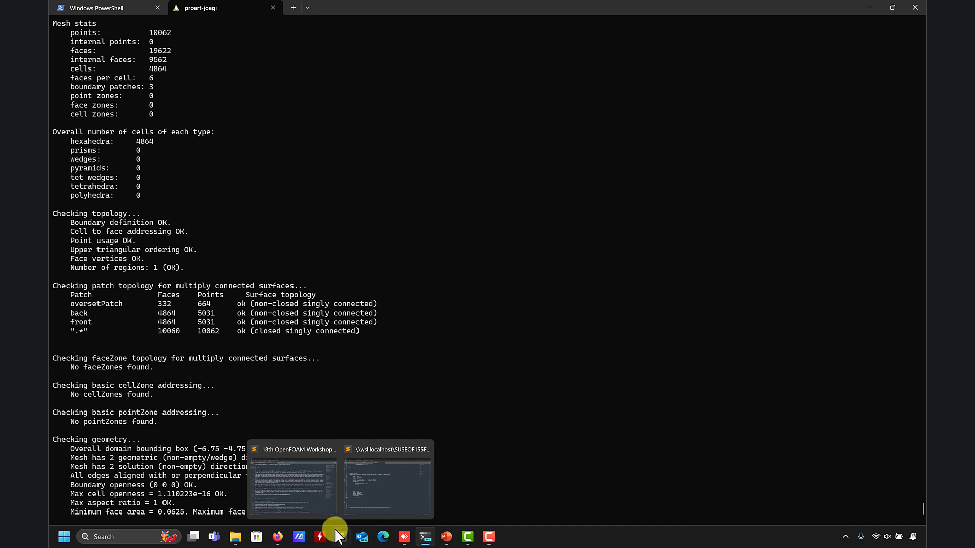
# Open run_mesh.sh in Sublime Text and examine its topoSet and checkMesh lines for separating regions into cellSets
pyautogui.moveTo(341, 538)
pyautogui.click(377, 490)
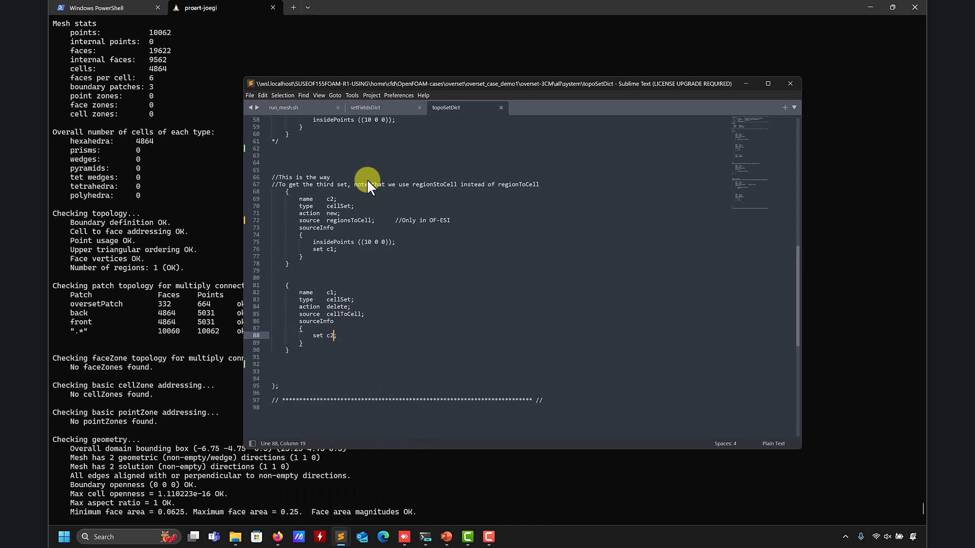
pyautogui.click(297, 103)
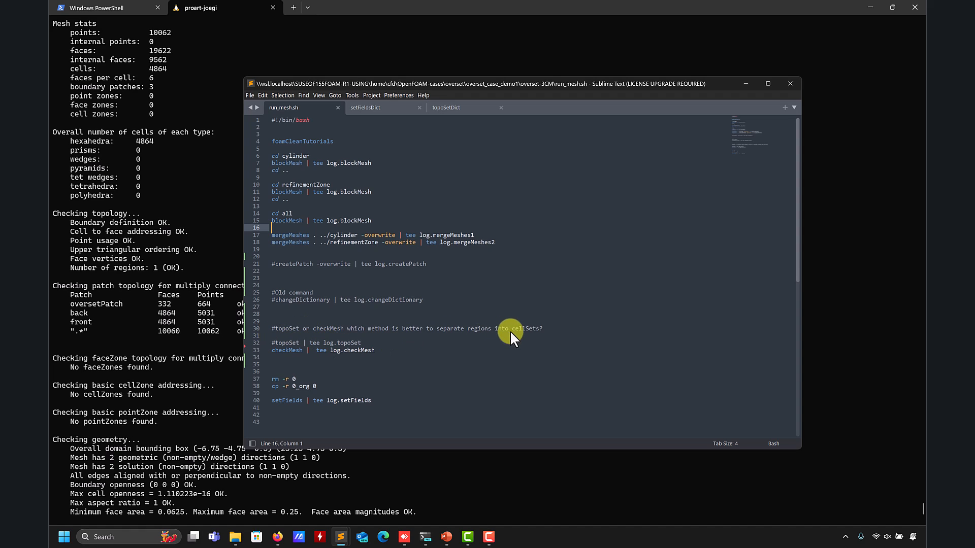
pyautogui.doubleClick(289, 350)
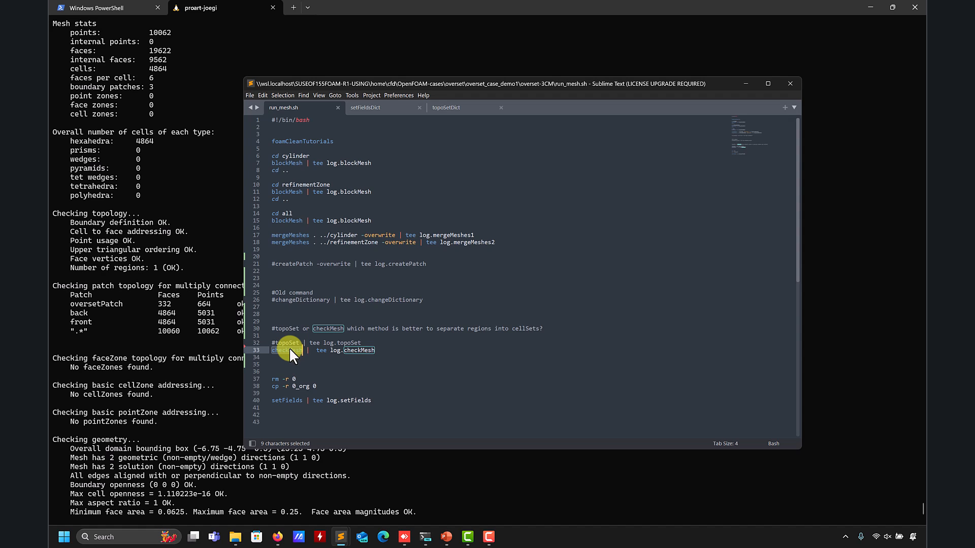
pyautogui.click(434, 313)
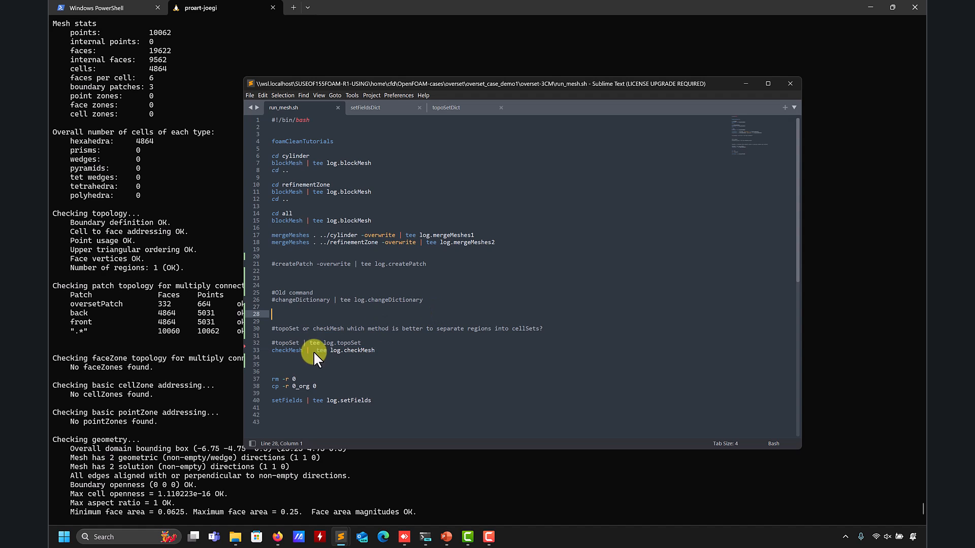
pyautogui.doubleClick(282, 341)
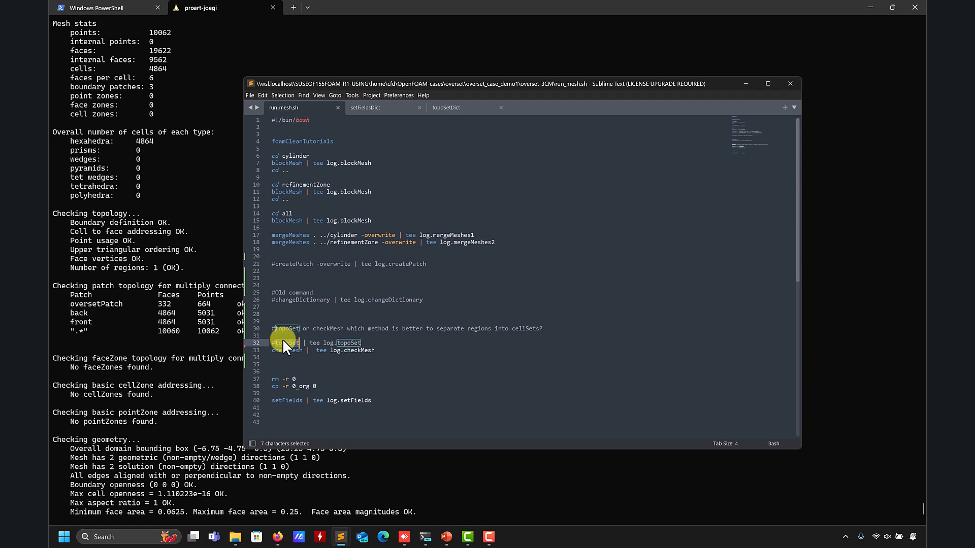
pyautogui.doubleClick(289, 350)
# In the terminal, list the all folder, move up to overset-3CM and list its contents
pyautogui.click(157, 374)
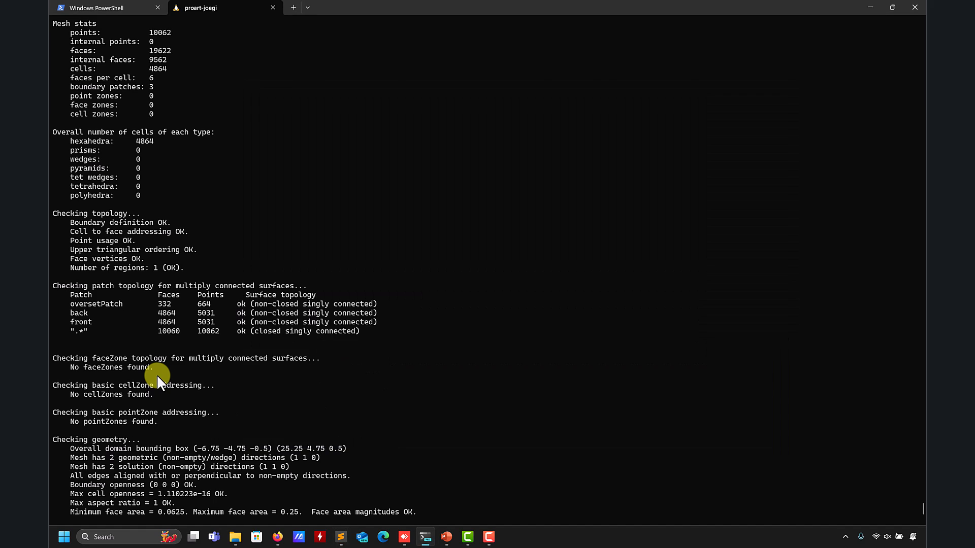
pyautogui.write('l')
pyautogui.press('Return')
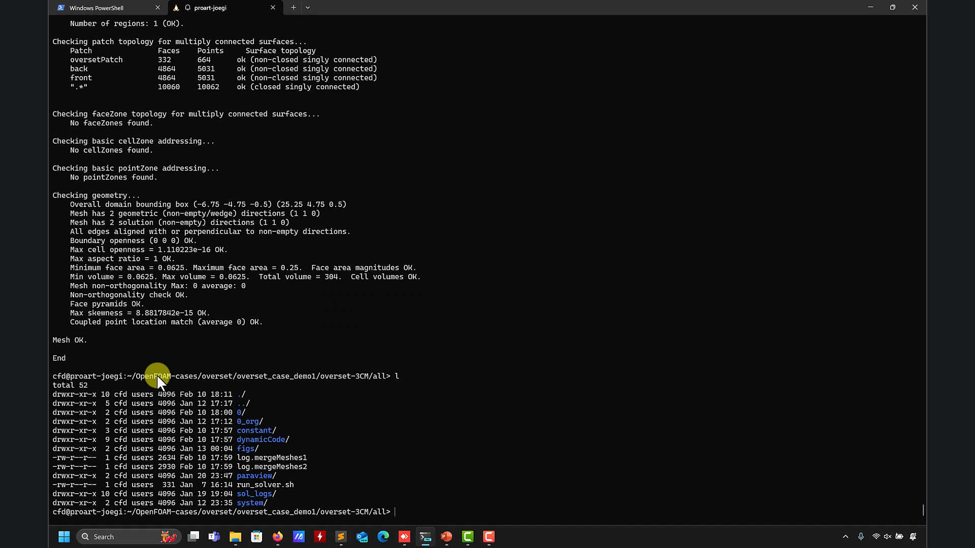
pyautogui.write('cd ,,')
pyautogui.press('Return')
pyautogui.write('cd ..')
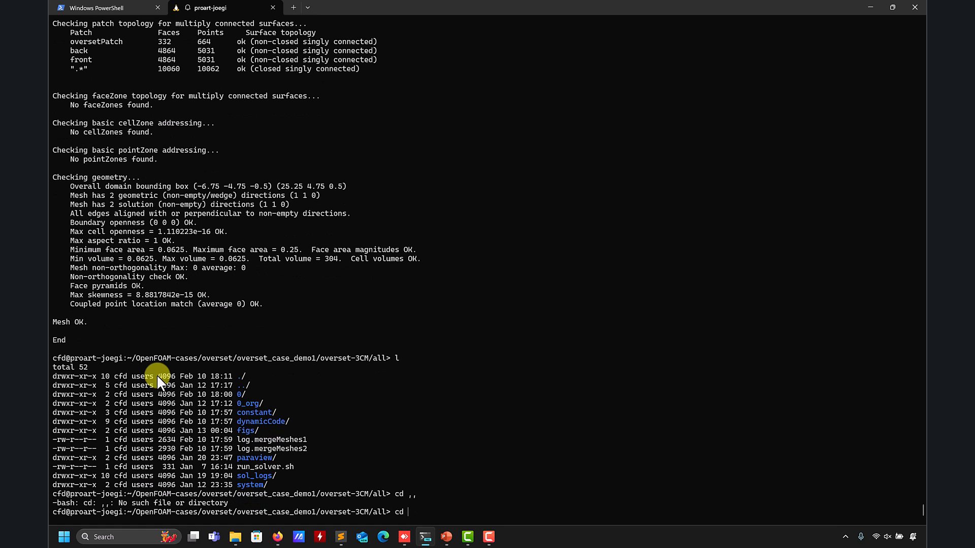
pyautogui.press('Return')
pyautogui.write('ls')
pyautogui.press('Return')
# Enter the refinementZone folder and list its contents
pyautogui.write('cd re')
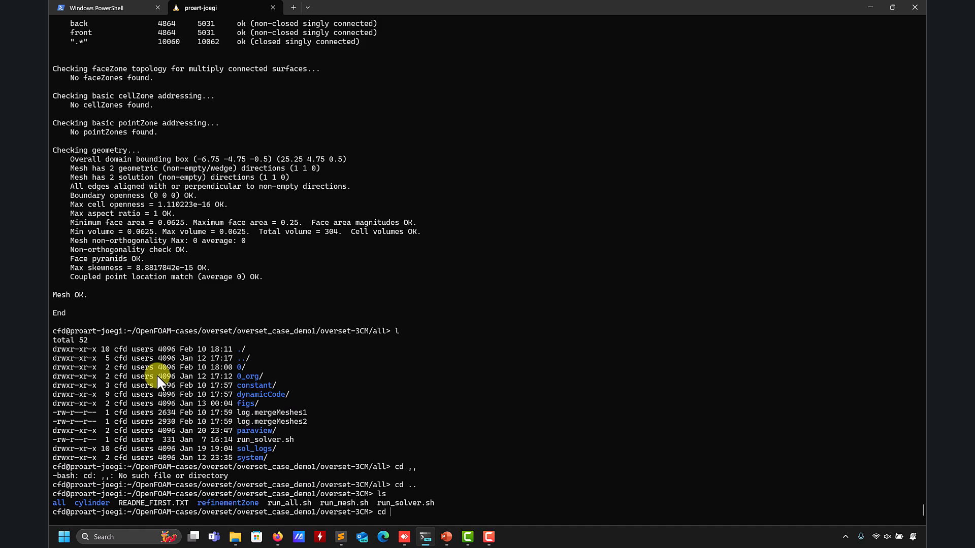
pyautogui.press('Tab')
pyautogui.press('Return')
pyautogui.write('ls')
pyautogui.press('Return')
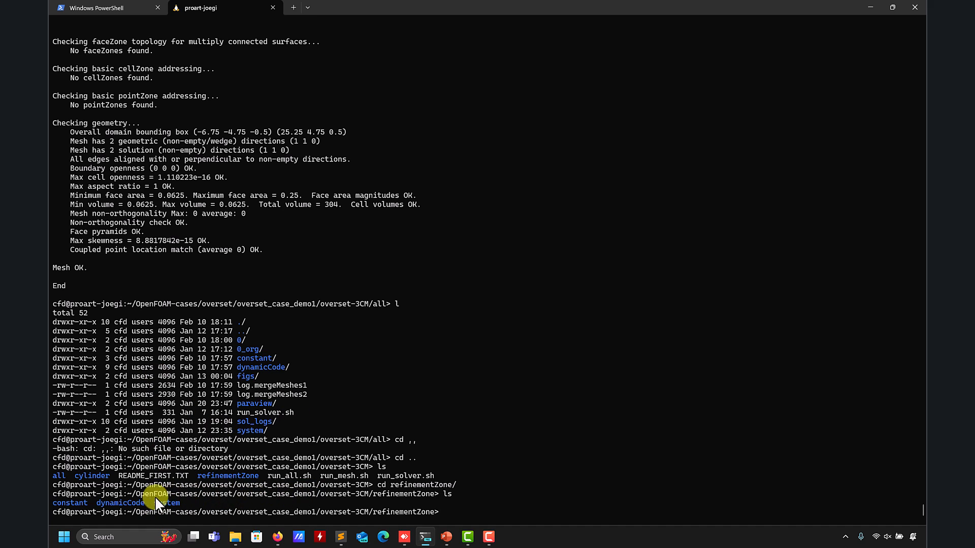
# Go back up to overset-3CM, list its files and bring run_mesh.sh back up in Sublime Text
pyautogui.write('cd ..')
pyautogui.press('Return')
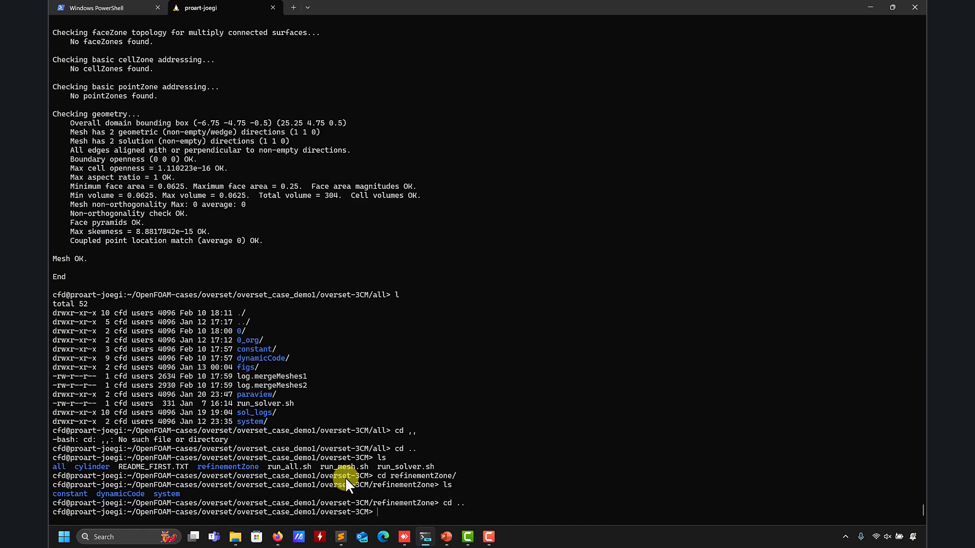
pyautogui.write('ls')
pyautogui.press('Return')
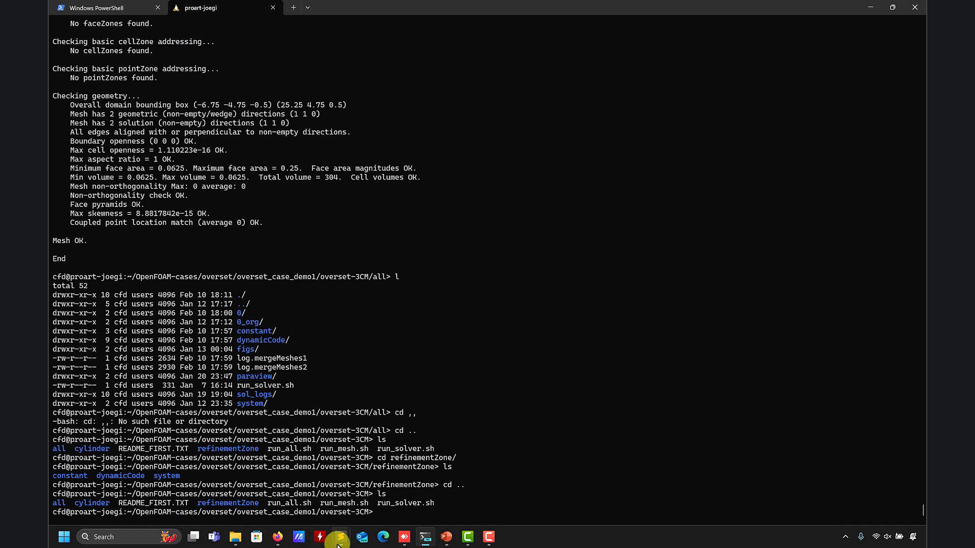
pyautogui.moveTo(342, 533)
pyautogui.click(373, 503)
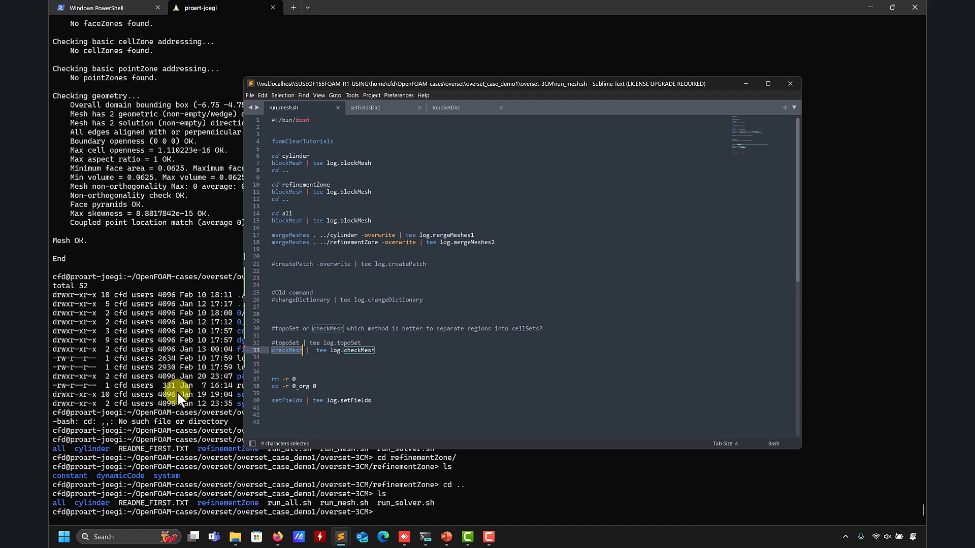
# Bring run_mesh.sh back up in Sublime Text and highlight the commented-out topoSet command to review it
pyautogui.click(103, 504)
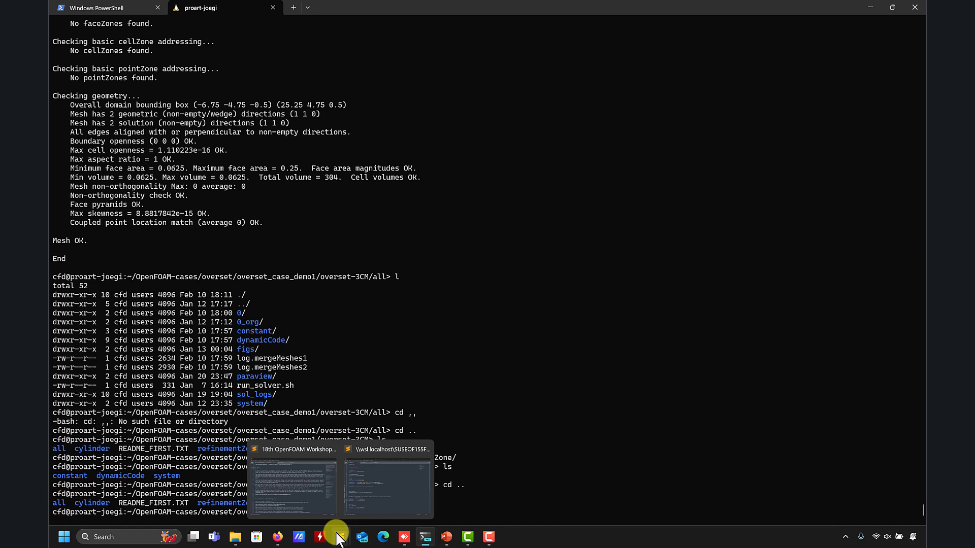
pyautogui.moveTo(340, 541)
pyautogui.click(409, 480)
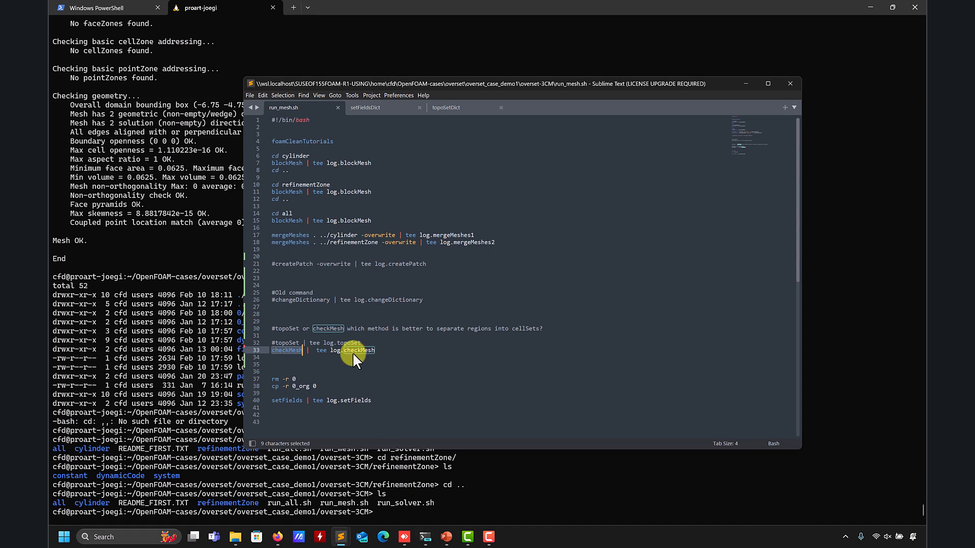
pyautogui.doubleClick(285, 343)
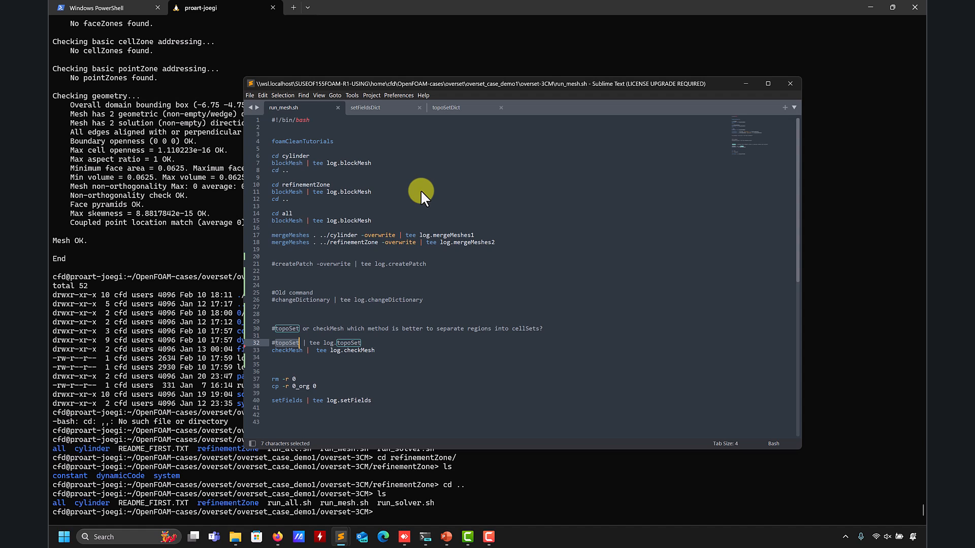
# In the terminal, try to run setFields from the overset-3CM folder, and list the folder's contents
pyautogui.click(188, 285)
pyautogui.write('setFields')
pyautogui.press('Return')
pyautogui.write('l')
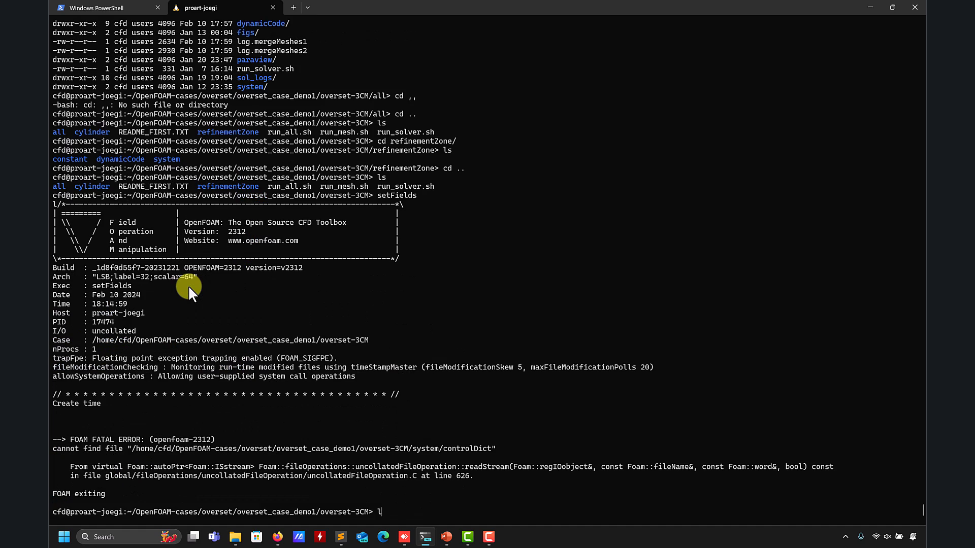
pyautogui.write('ls')
pyautogui.press('Return')
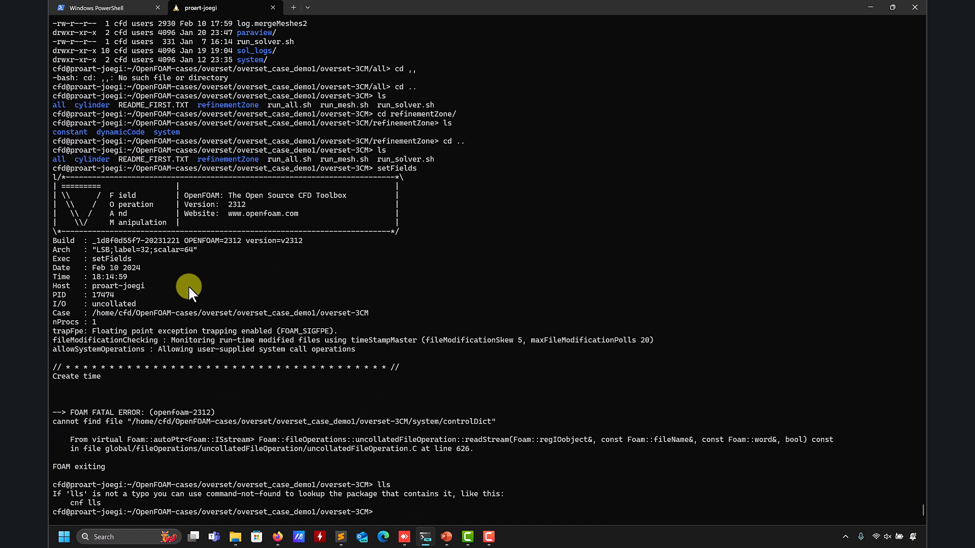
pyautogui.write('ls')
pyautogui.press('Return')
# Enter the all folder and run setFields there to assign the zoneID values
pyautogui.write('c')
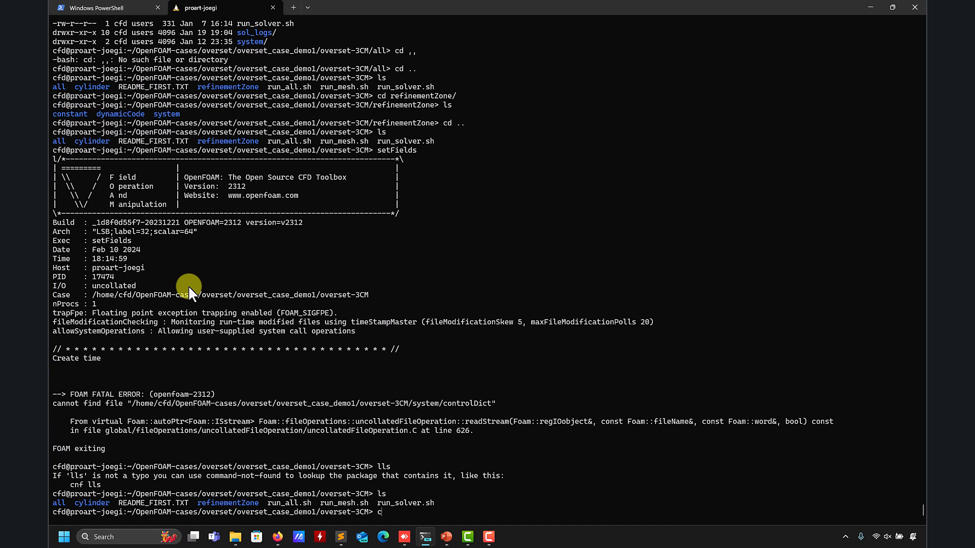
pyautogui.write('d')
pyautogui.press('capslock')
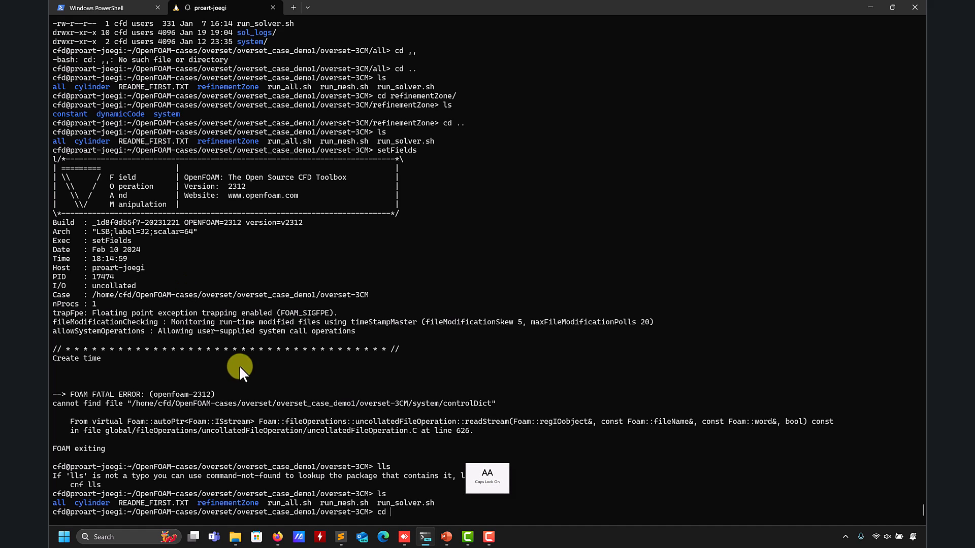
pyautogui.press('capslock')
pyautogui.write('a')
pyautogui.press('Tab')
pyautogui.press('Return')
pyautogui.write('setF')
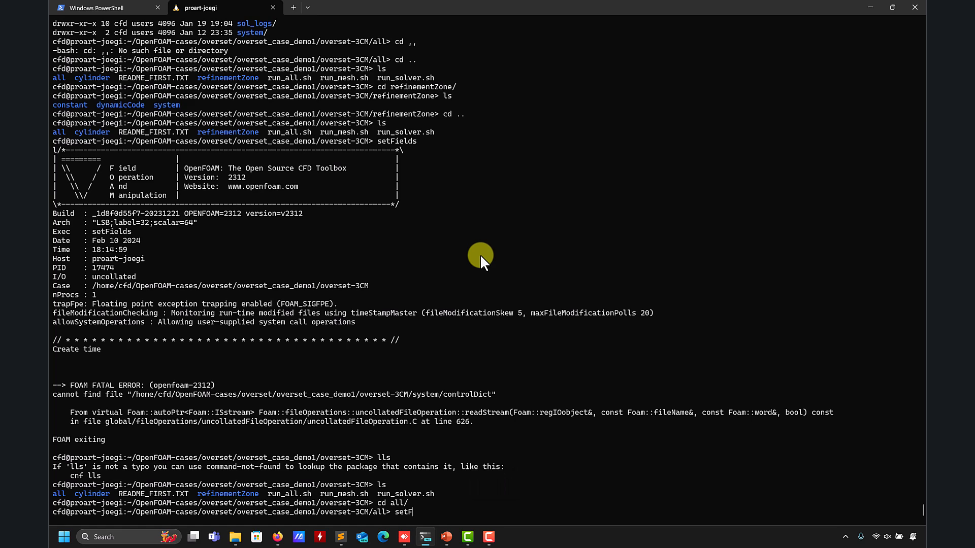
pyautogui.press('Tab')
pyautogui.press('Return')
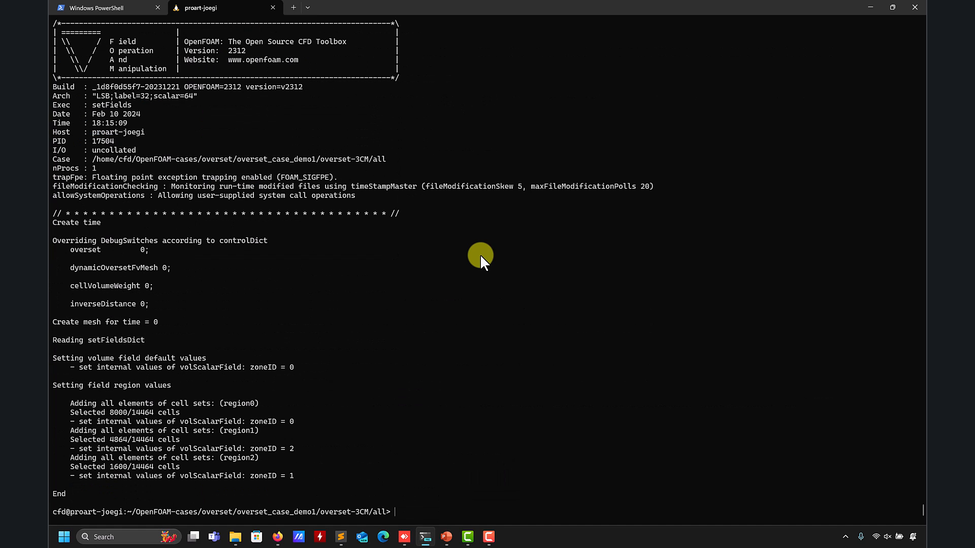
# Open the case in ParaView with paraFoam and load it with Skip Zero Time disabled
pyautogui.write('paraFoam')
pyautogui.press('Return')
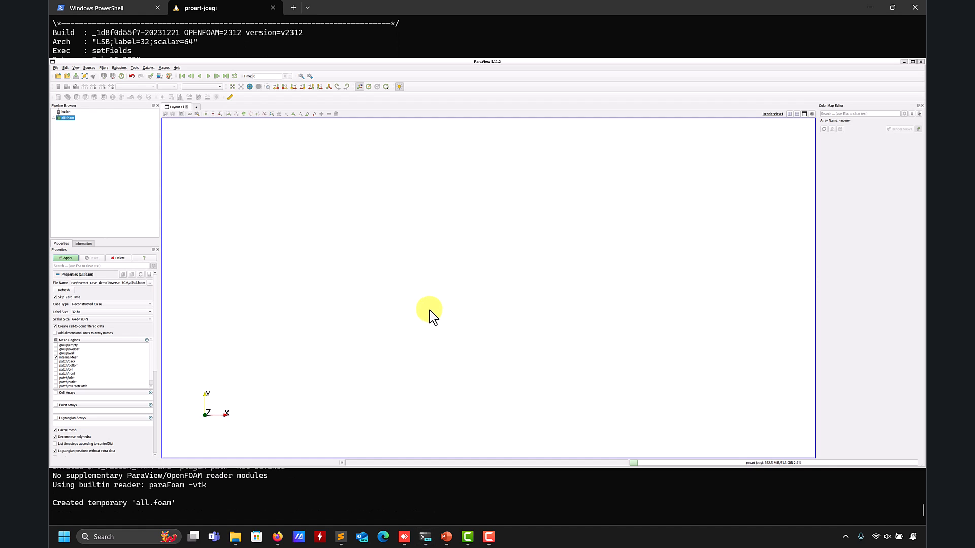
pyautogui.click(66, 258)
pyautogui.click(137, 87)
pyautogui.click(139, 87)
pyautogui.scroll(-2, 155, 312)
pyautogui.moveTo(156, 315); pyautogui.dragTo(156, 287)
pyautogui.click(64, 291)
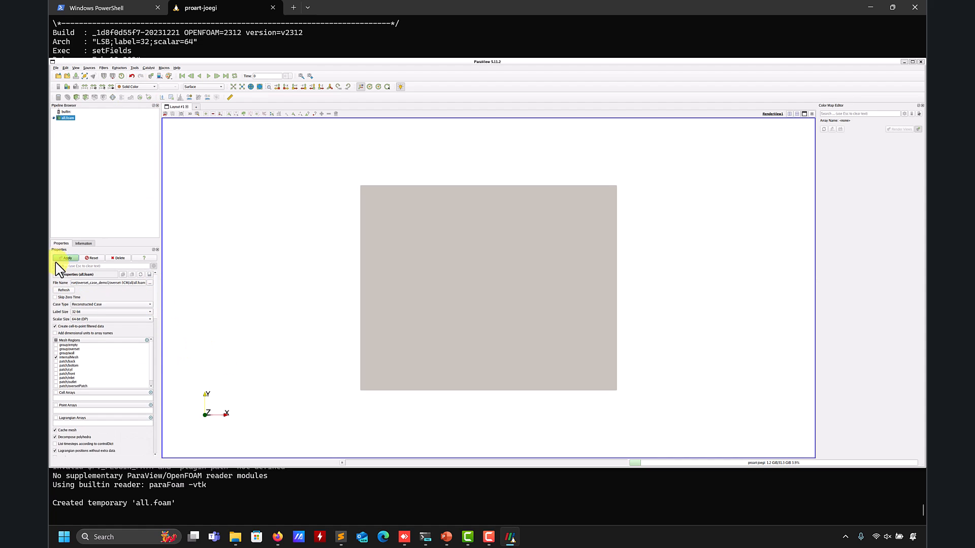
pyautogui.click(66, 258)
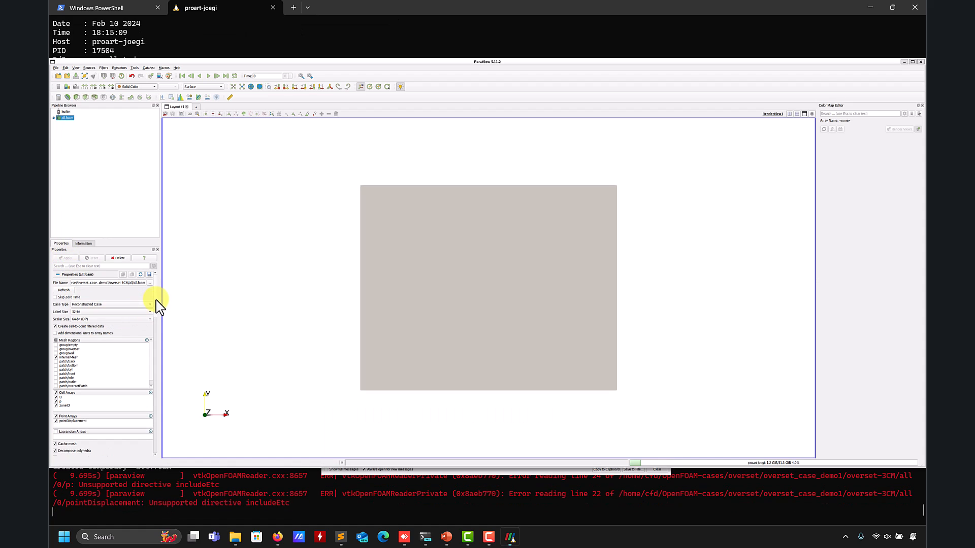
# Color the mesh by the zoneID field in ParaView
pyautogui.scroll(-1, 155, 305)
pyautogui.click(142, 87)
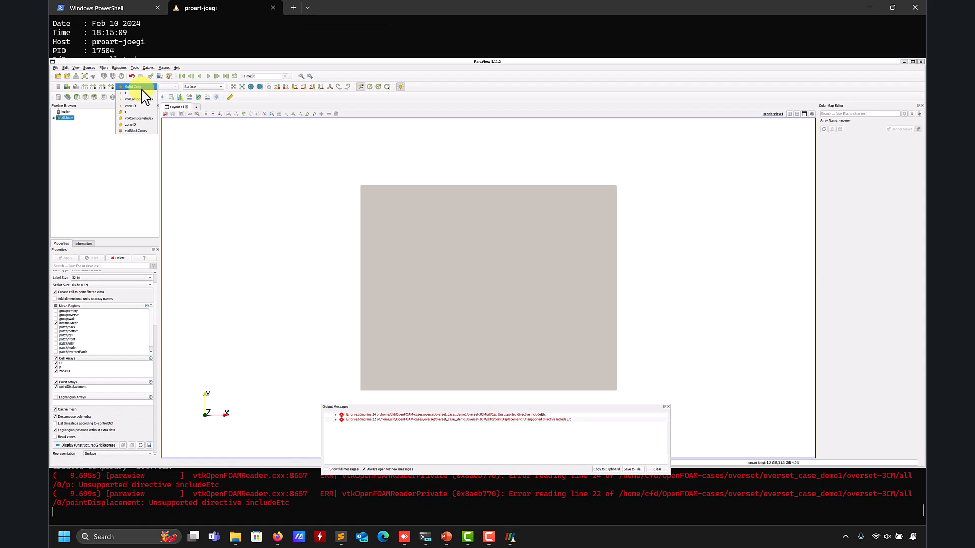
pyautogui.click(136, 108)
pyautogui.click(317, 279)
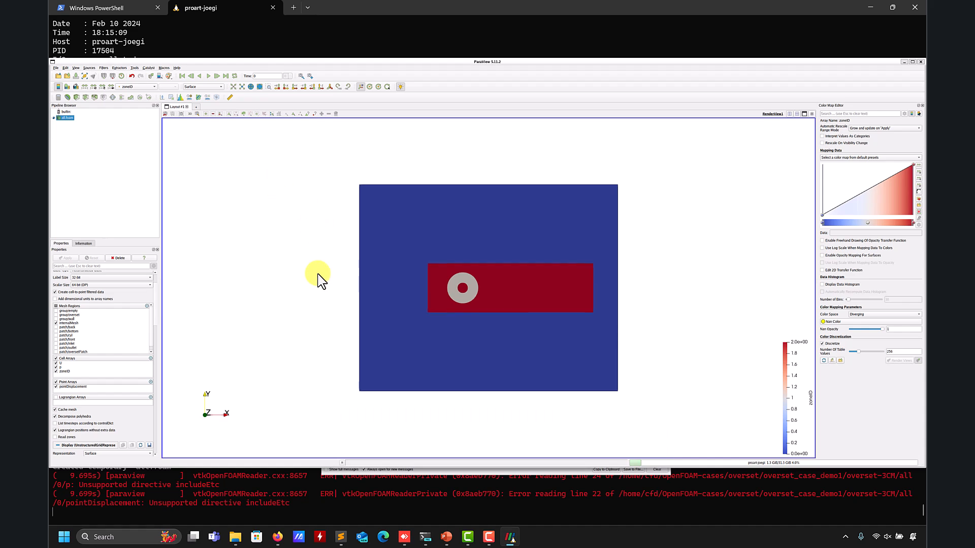
# Examine the zoneID coloring of the background, refinement zone and cylinder regions, and close ParaView
pyautogui.scroll(2, 319, 279)
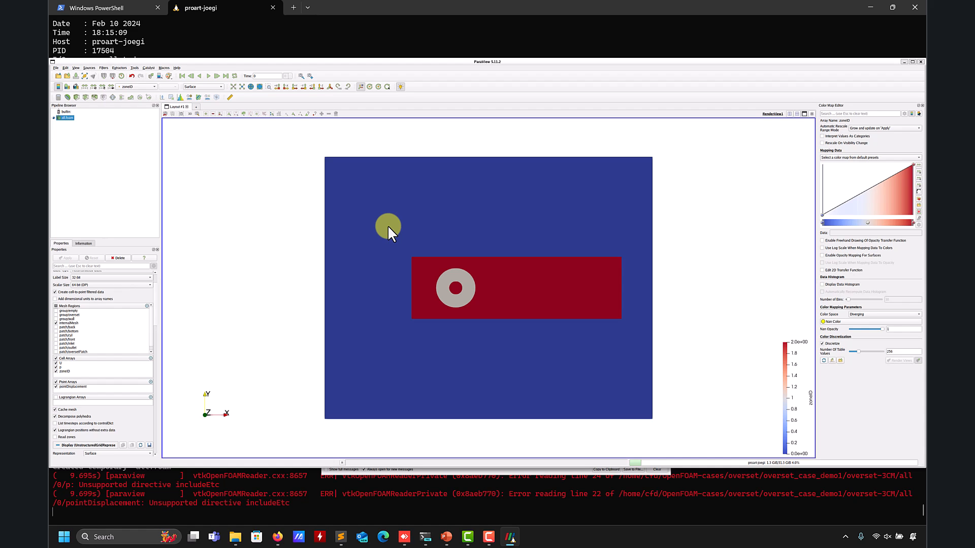
pyautogui.click(574, 471)
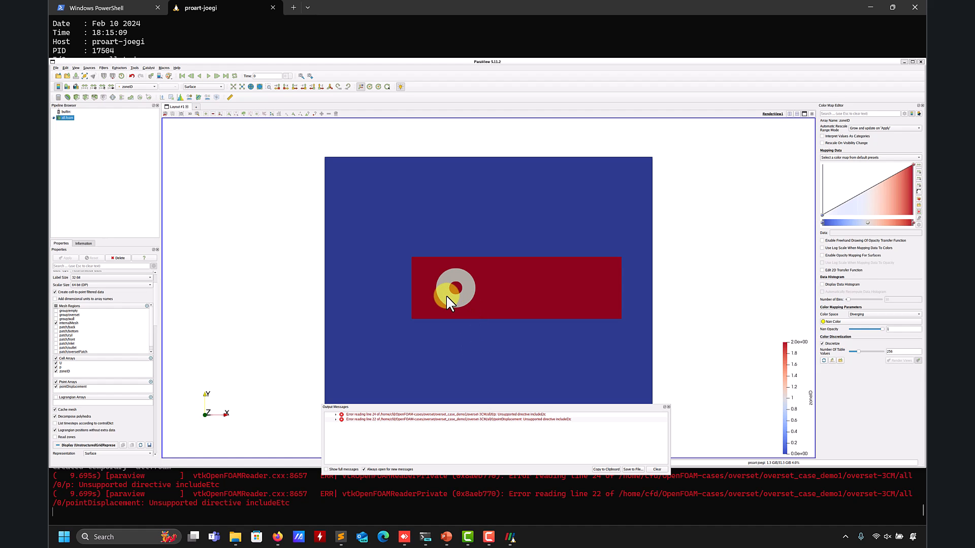
pyautogui.moveTo(469, 264); pyautogui.dragTo(460, 322)
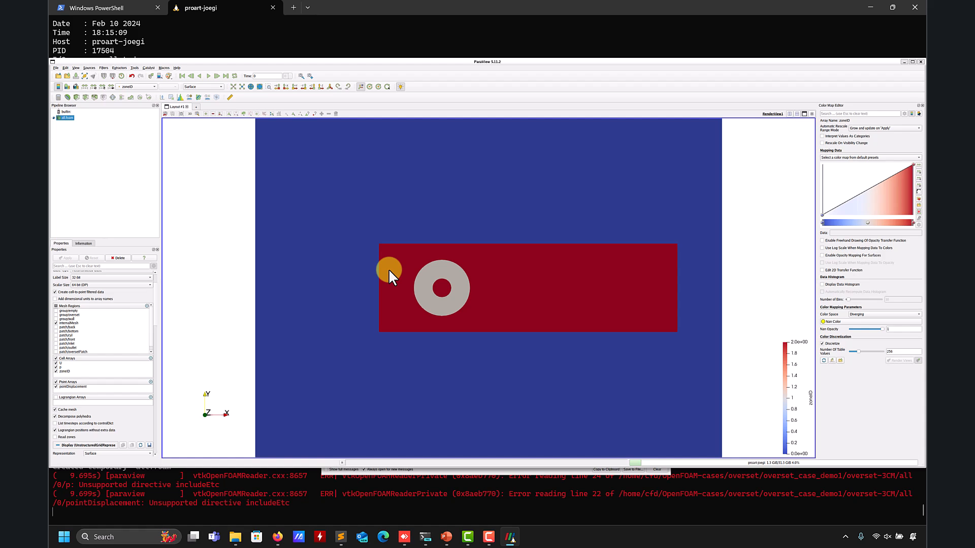
pyautogui.moveTo(389, 275); pyautogui.dragTo(404, 234)
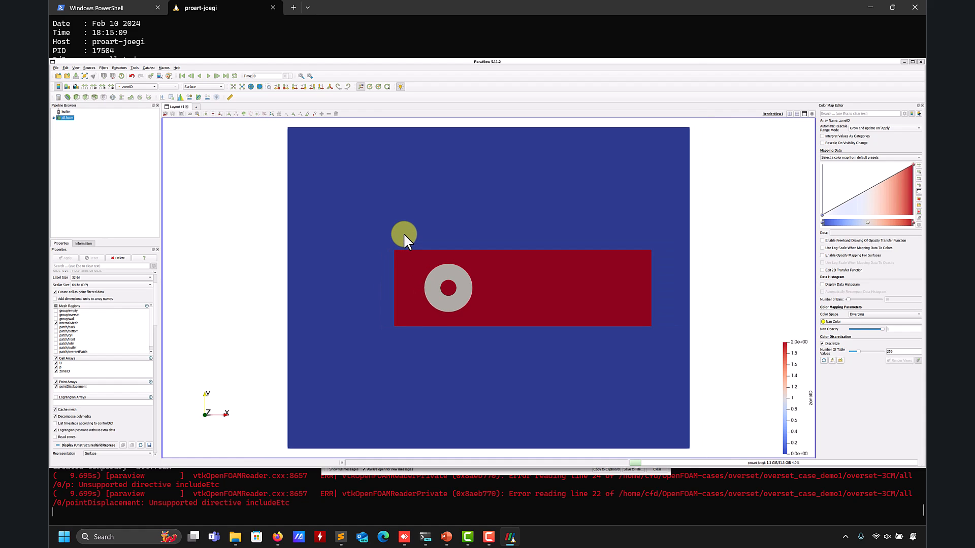
pyautogui.click(921, 62)
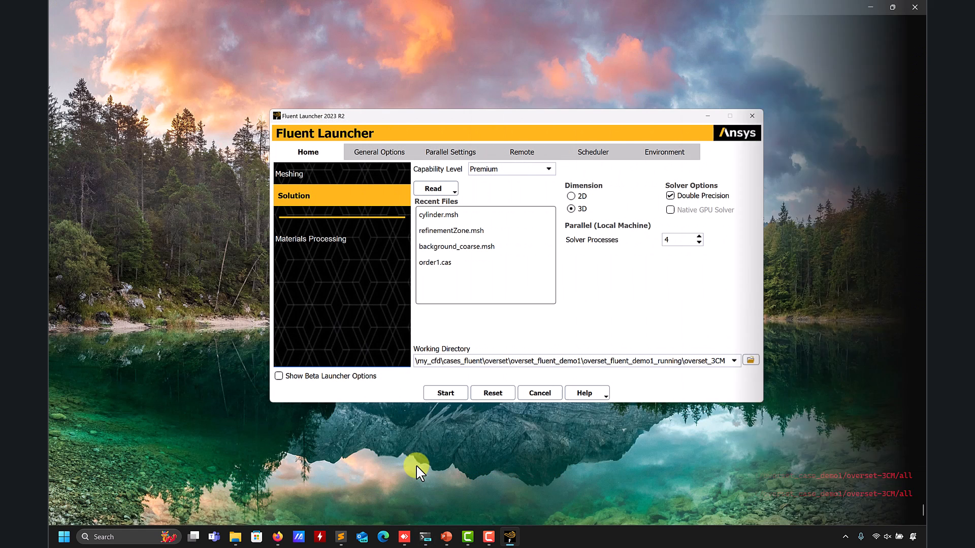
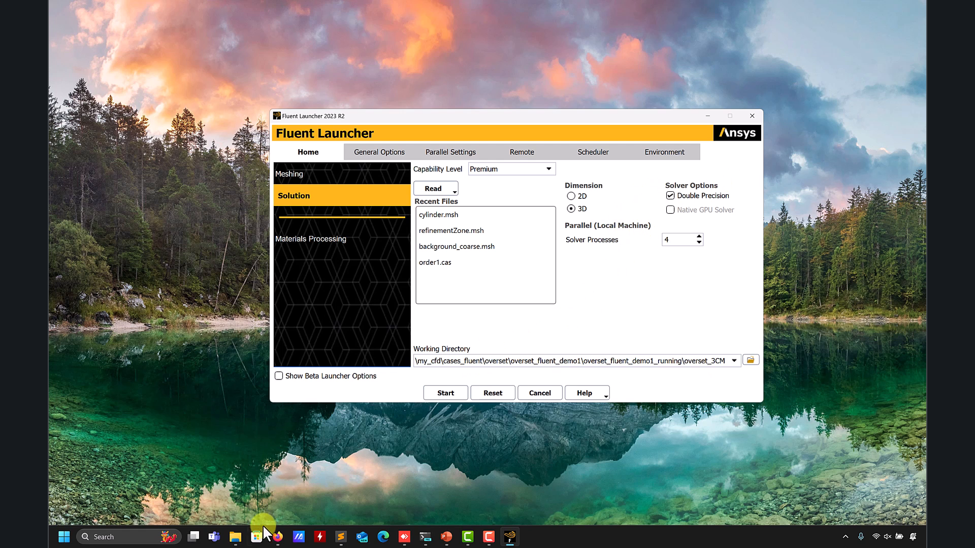
# Check the overset_3CM folder in File Explorer, then start Fluent from its launcher and dismiss the Key Behavioral Changes notice
pyautogui.moveTo(234, 529)
pyautogui.click(206, 498)
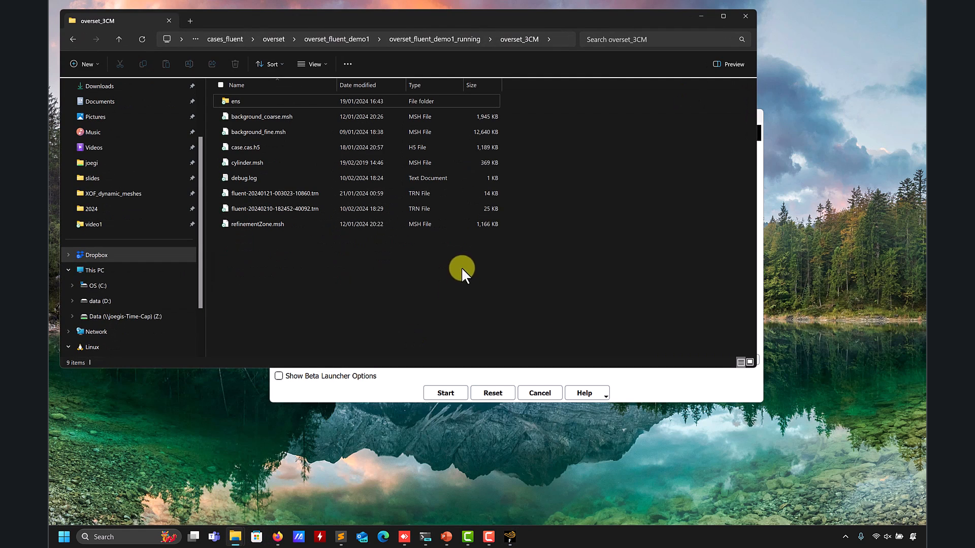
pyautogui.click(664, 387)
pyautogui.moveTo(669, 121); pyautogui.dragTo(737, 178)
pyautogui.click(514, 449)
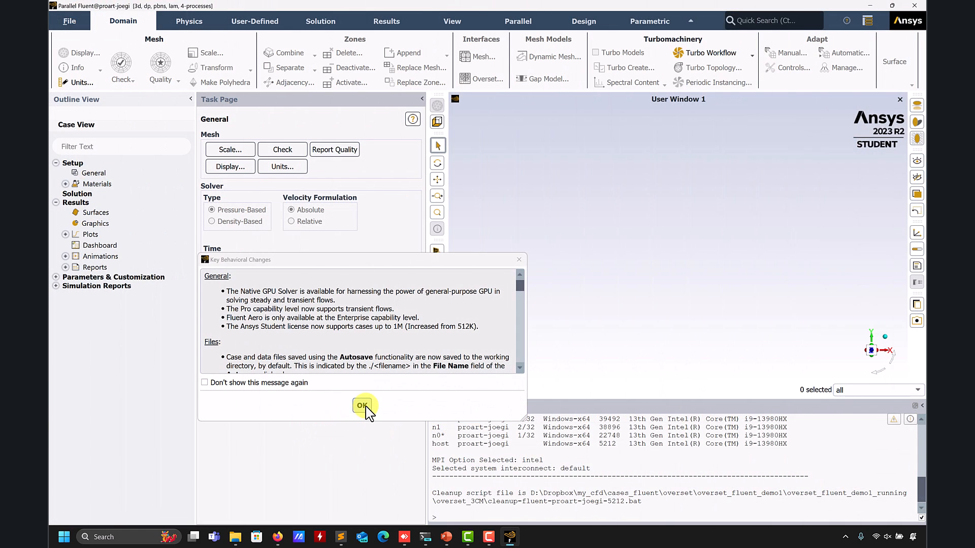
pyautogui.click(366, 407)
# Review the mesh files in the overset_3CM folder, then read background_coarse.msh into Fluent as the mesh
pyautogui.moveTo(233, 541)
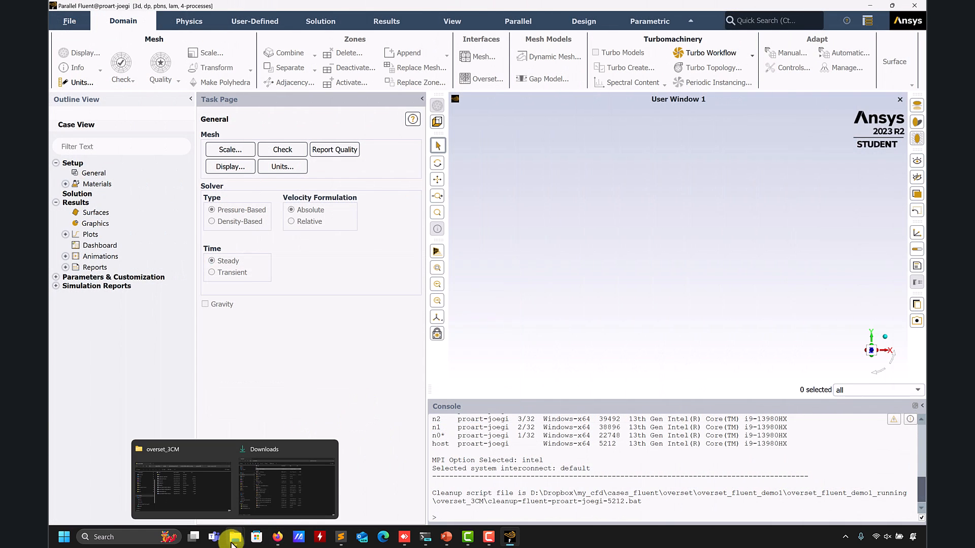
pyautogui.click(211, 493)
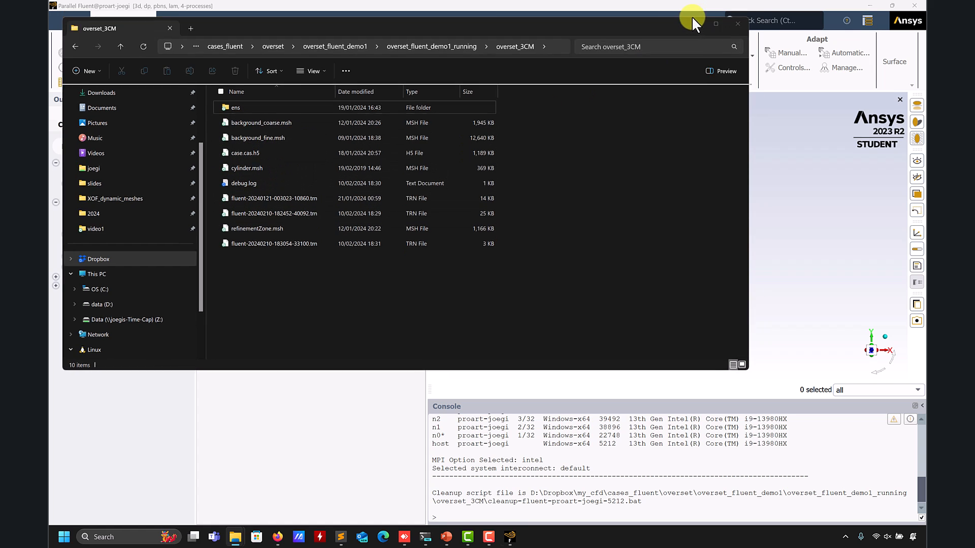
pyautogui.click(700, 16)
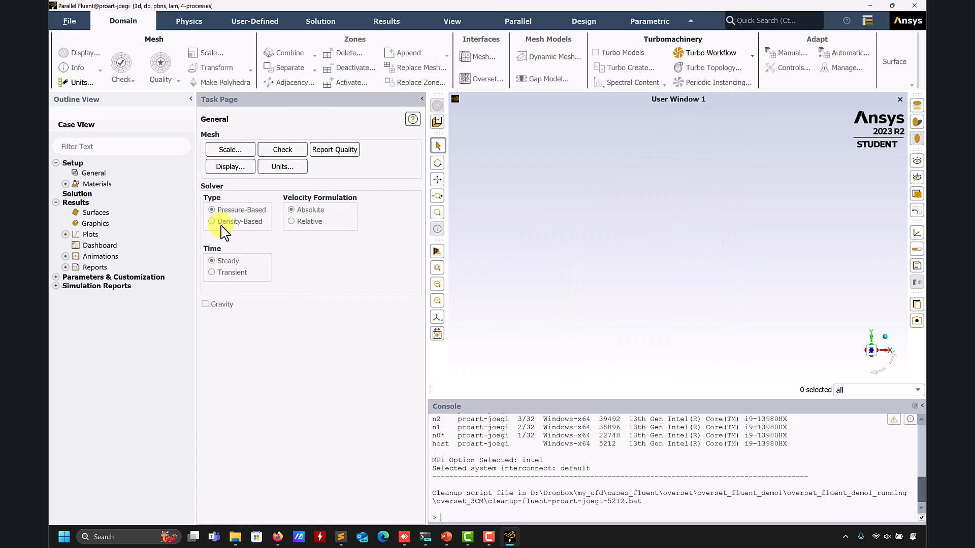
pyautogui.click(70, 22)
pyautogui.moveTo(66, 37)
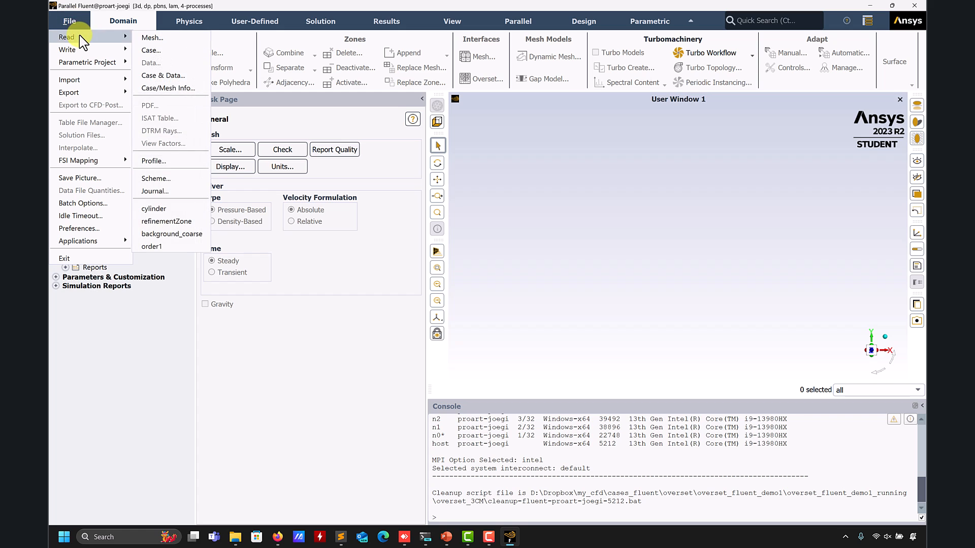
pyautogui.click(148, 39)
pyautogui.click(624, 339)
pyautogui.click(433, 352)
pyautogui.click(449, 203)
pyautogui.click(644, 318)
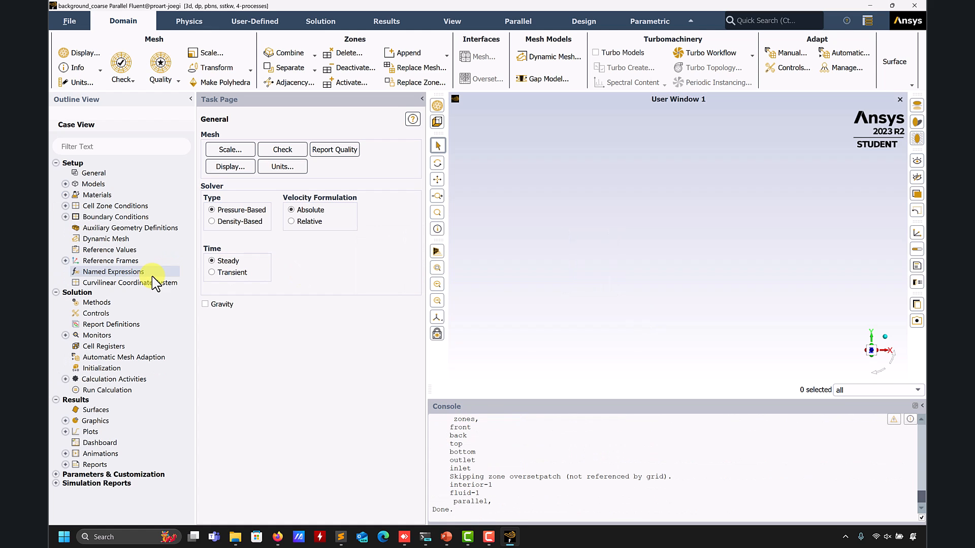
# Create the mesh-1 display of all surfaces with both edges and faces shown, and inspect the background mesh
pyautogui.click(66, 420)
pyautogui.doubleClick(96, 432)
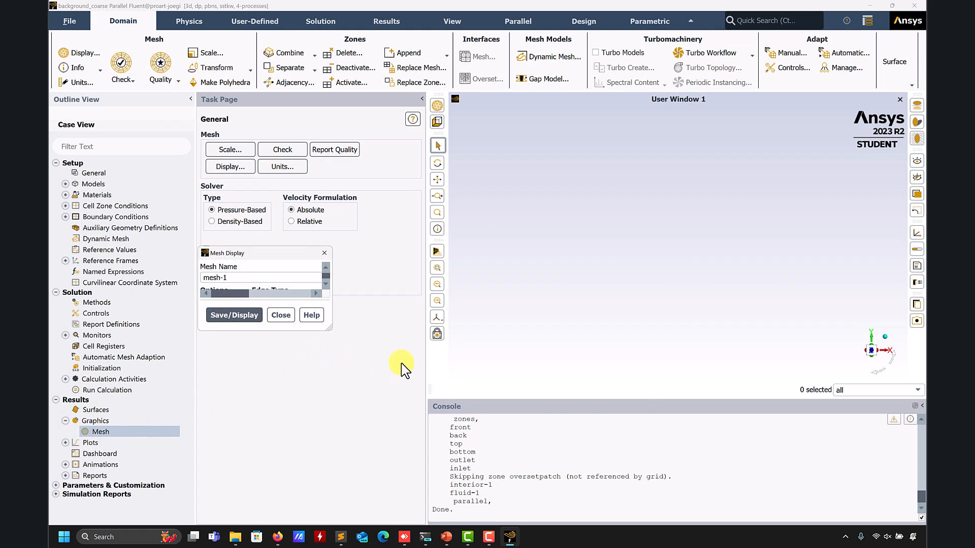
pyautogui.click(475, 426)
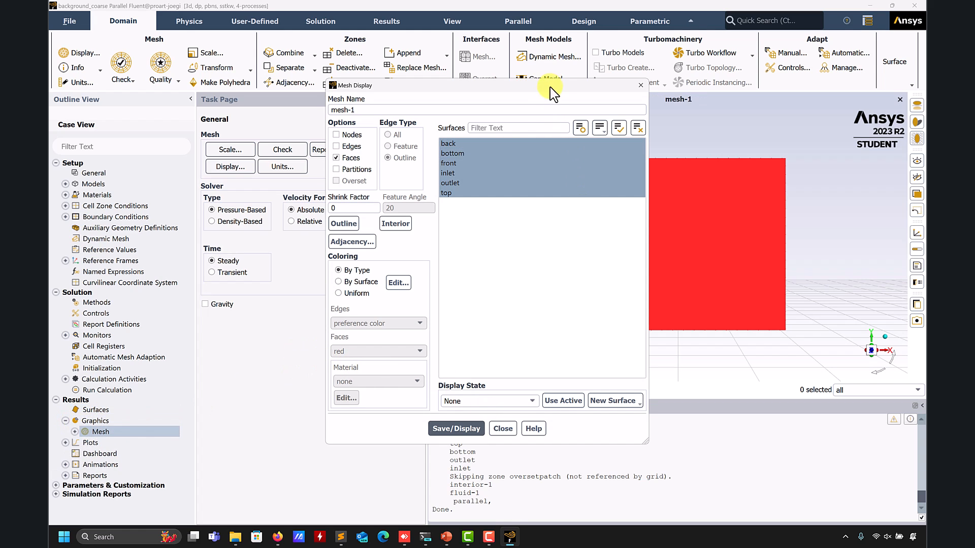
pyautogui.click(336, 147)
pyautogui.click(467, 430)
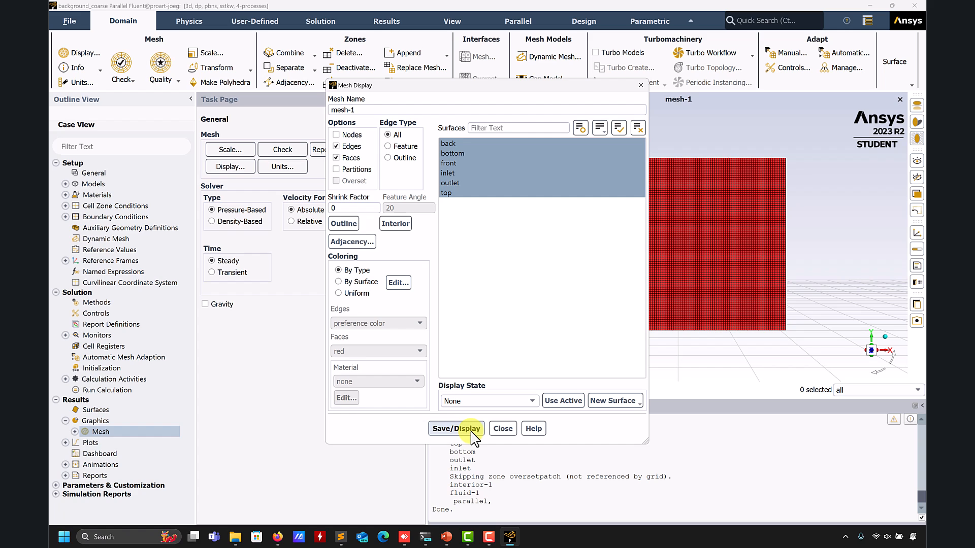
pyautogui.moveTo(562, 87); pyautogui.dragTo(363, 113)
pyautogui.moveTo(570, 205)
pyautogui.mouseDown()
pyautogui.moveTo(534, 284)
pyautogui.moveTo(614, 266)
pyautogui.moveTo(632, 300)
pyautogui.moveTo(638, 266)
pyautogui.moveTo(577, 265)
pyautogui.moveTo(563, 193)
pyautogui.mouseUp()
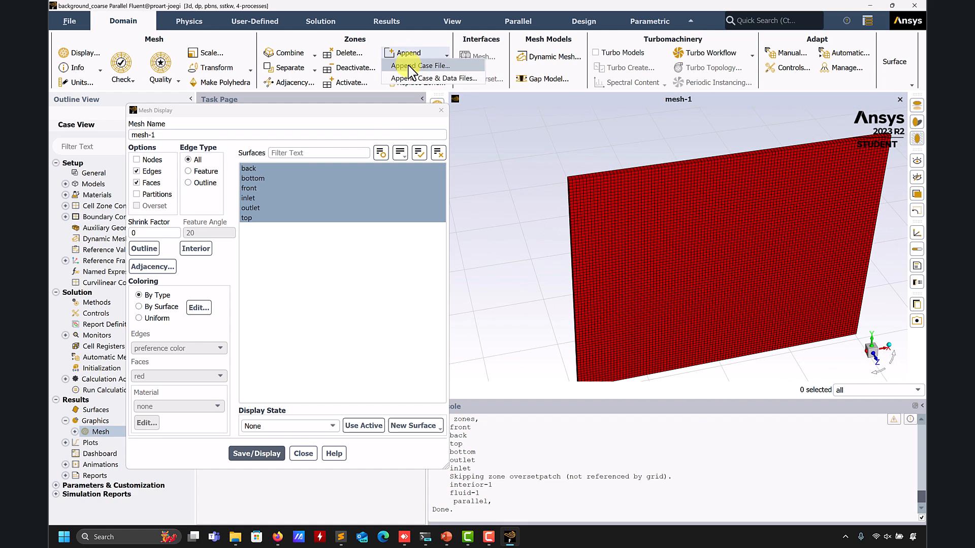
# Append refinementZone.msh to the case and acknowledge the zone id warning
pyautogui.click(406, 67)
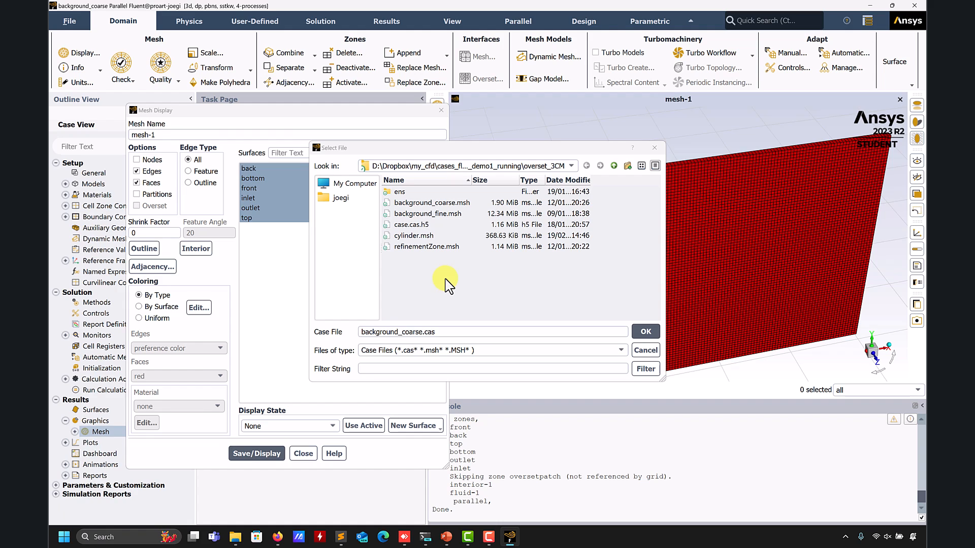
pyautogui.click(427, 247)
pyautogui.click(657, 334)
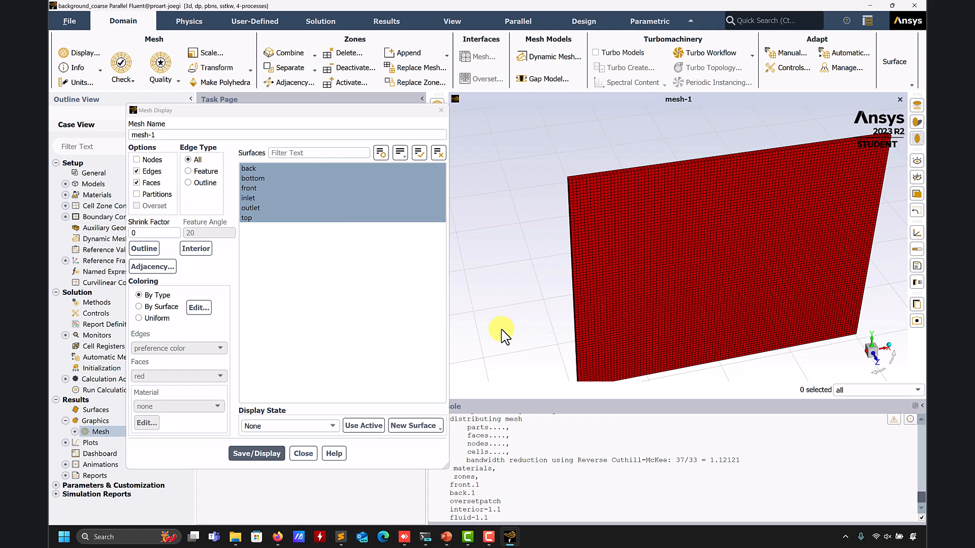
pyautogui.click(563, 299)
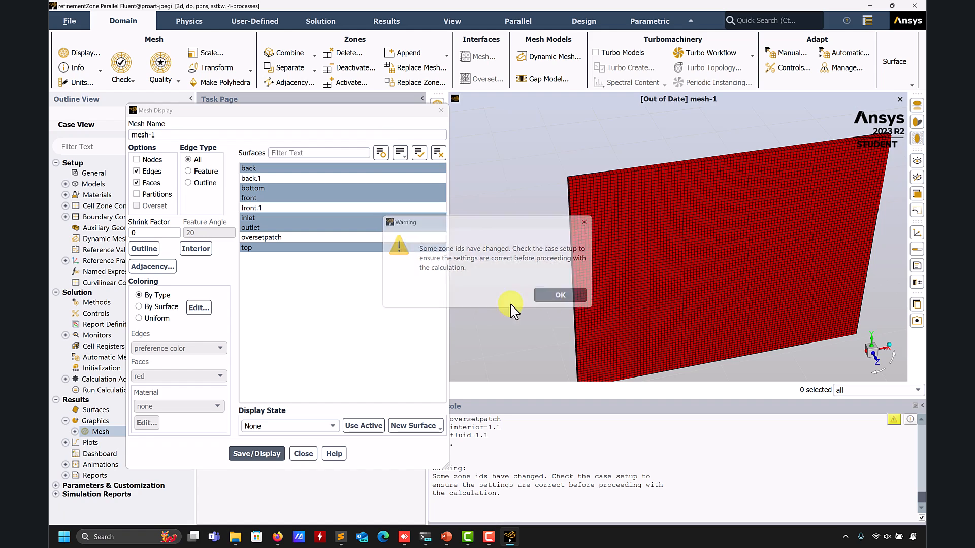
pyautogui.click(291, 188)
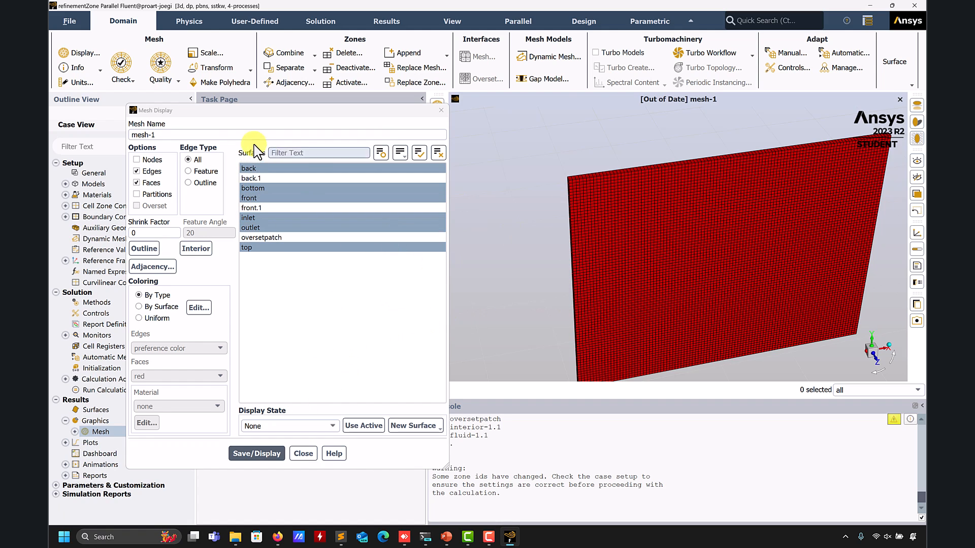
# Update the mesh-1 display to include all surfaces of the background and refinement zone meshes, and inspect the overlap
pyautogui.click(250, 168)
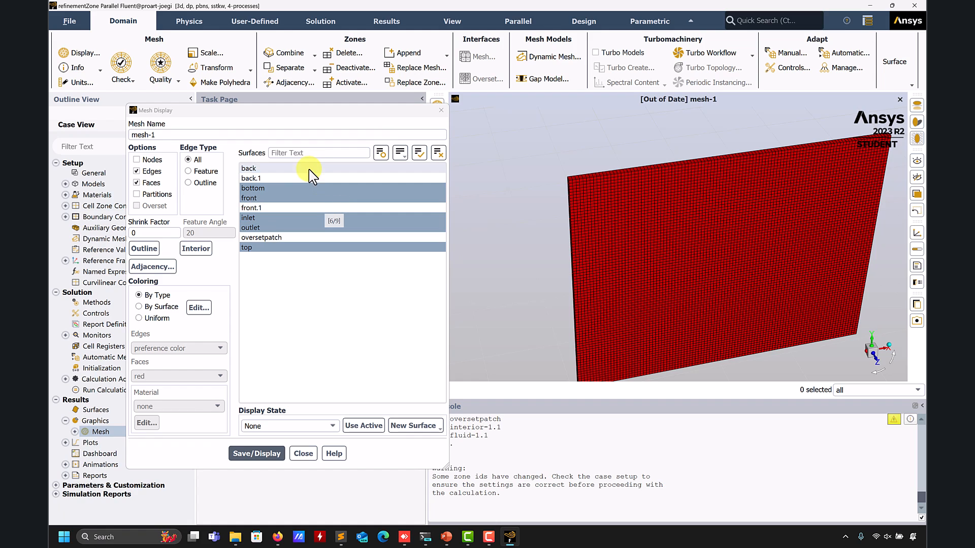
pyautogui.click(420, 152)
pyautogui.click(258, 453)
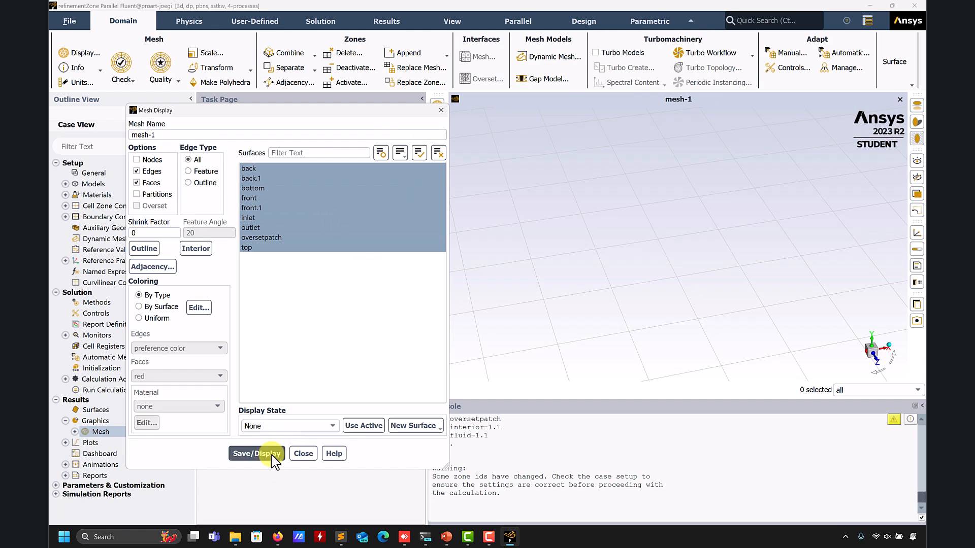
pyautogui.scroll(5, 714, 264)
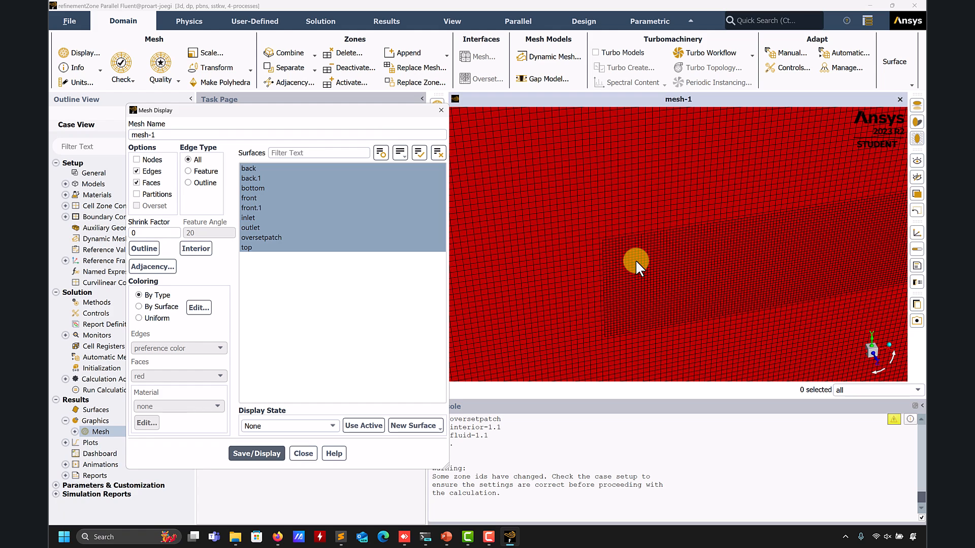
# Append the cylinder mesh to the case and acknowledge the zone id warning
pyautogui.click(402, 53)
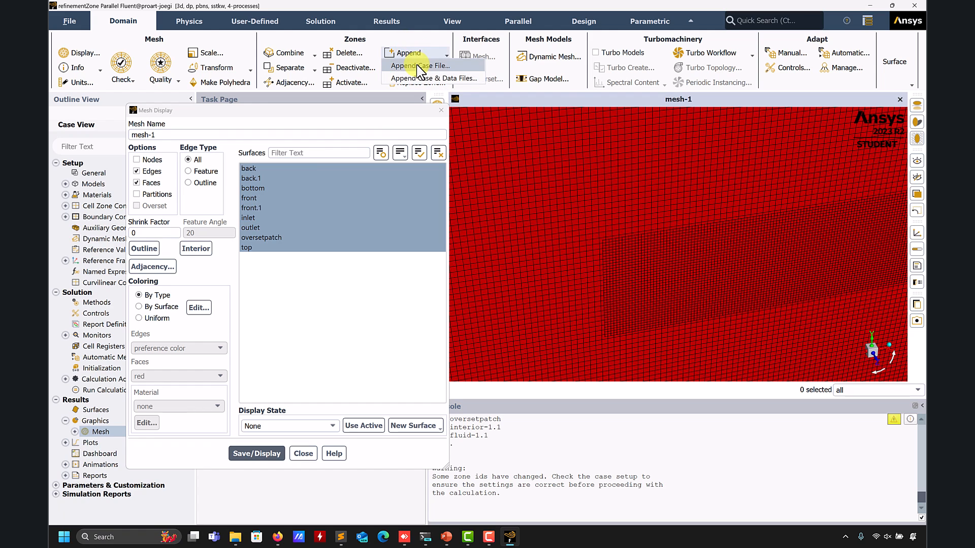
pyautogui.click(411, 65)
pyautogui.click(426, 237)
pyautogui.click(652, 330)
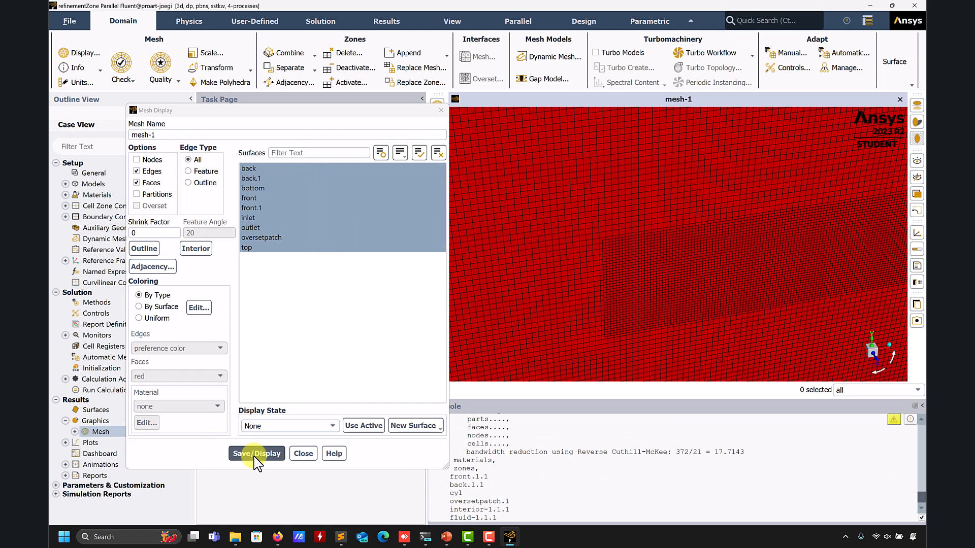
pyautogui.click(558, 293)
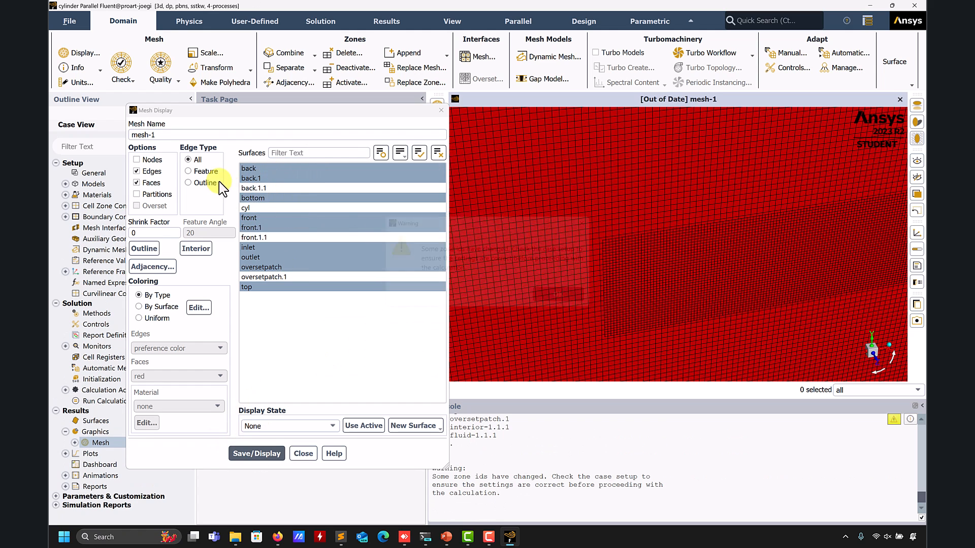
# Add back.1.1, cyl, front.1.1 and oversetpatch.1 to the mesh-1 display, inspect the mesh around the cylinder, and close the display settings
pyautogui.click(261, 188)
pyautogui.click(264, 208)
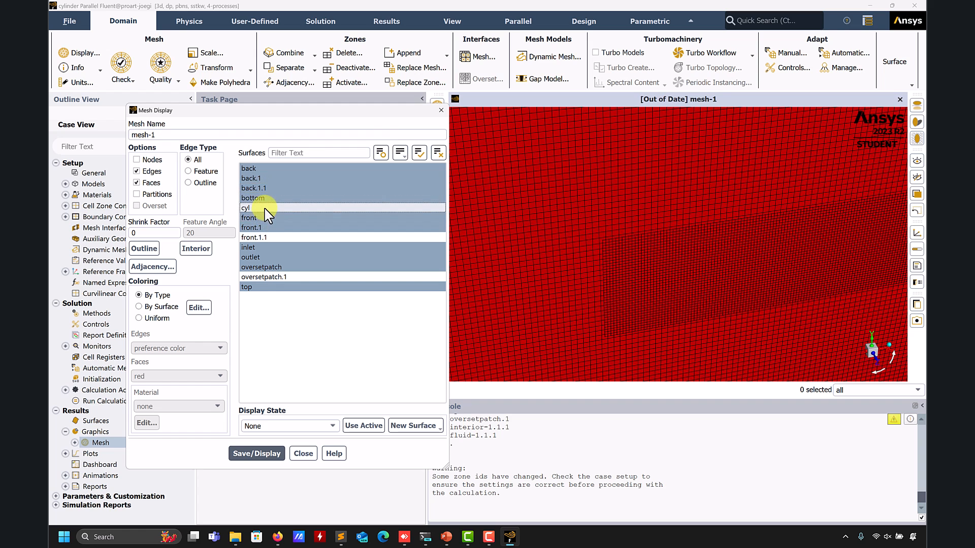
pyautogui.click(263, 237)
pyautogui.click(261, 276)
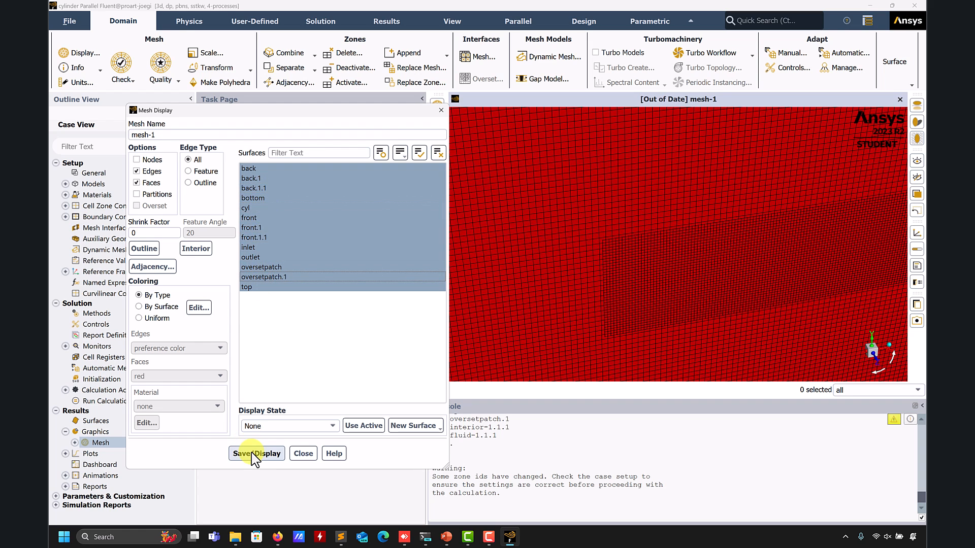
pyautogui.click(255, 453)
pyautogui.moveTo(711, 257); pyautogui.dragTo(670, 223)
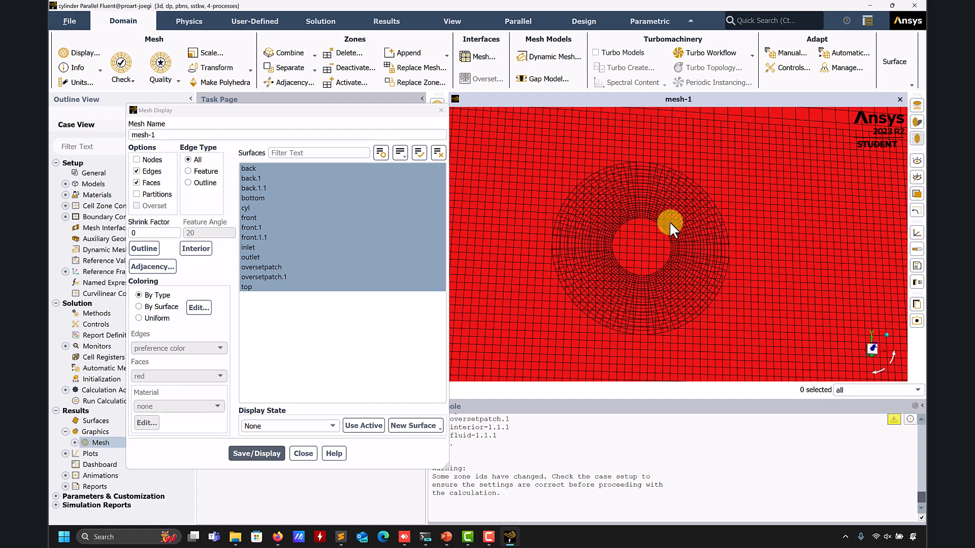
pyautogui.click(303, 454)
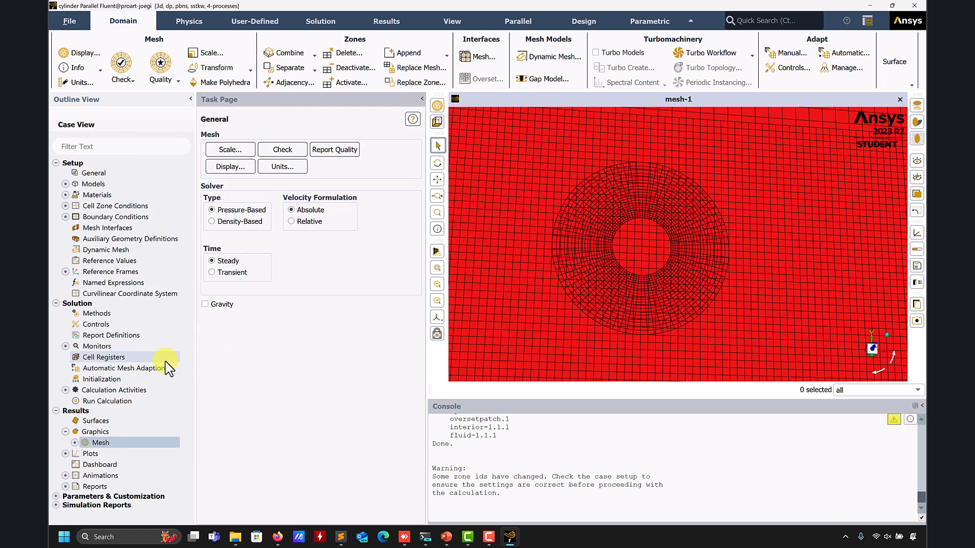
# Select Standard Initialization and initialize the solution with its default values
pyautogui.click(102, 379)
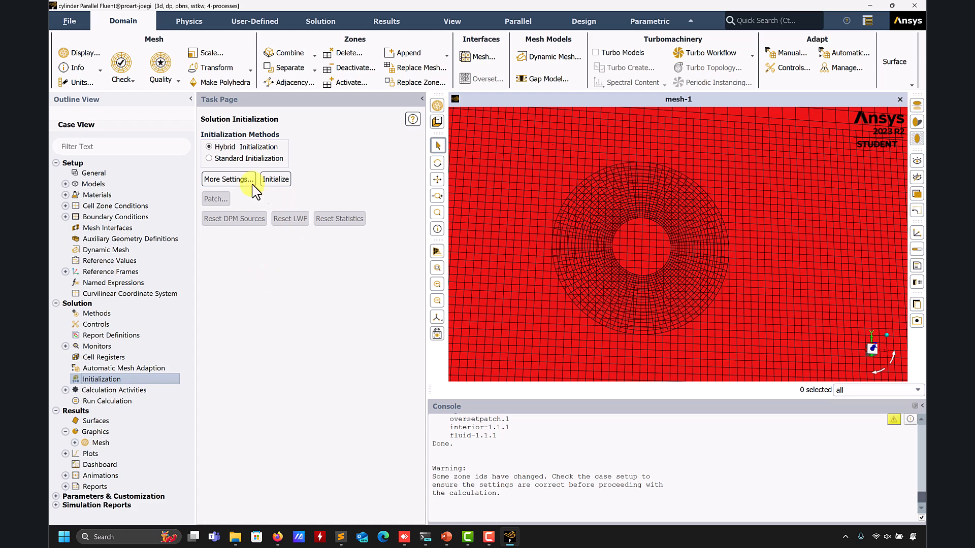
pyautogui.click(223, 159)
pyautogui.click(241, 403)
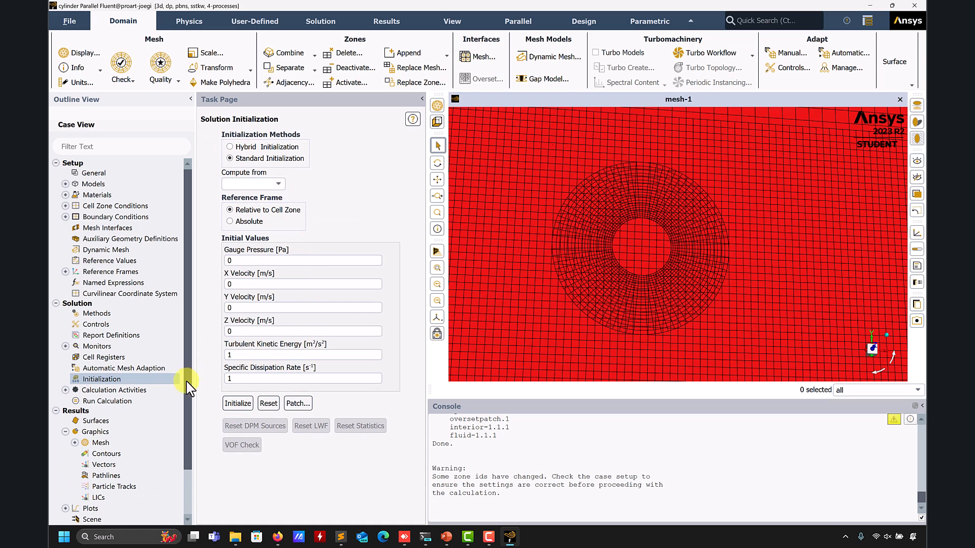
# Check in the mesh-1 display settings whether the Overset option is available
pyautogui.click(74, 443)
pyautogui.doubleClick(109, 454)
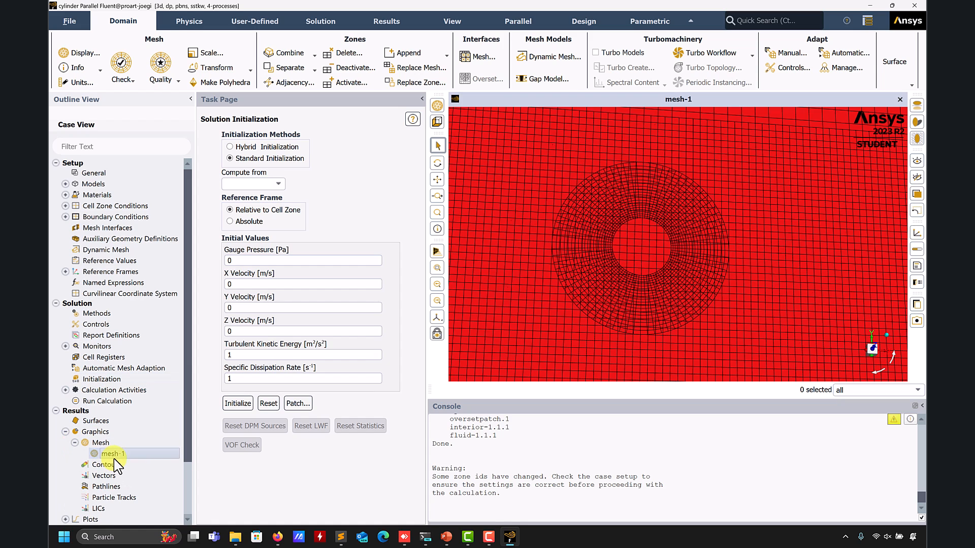
pyautogui.click(259, 453)
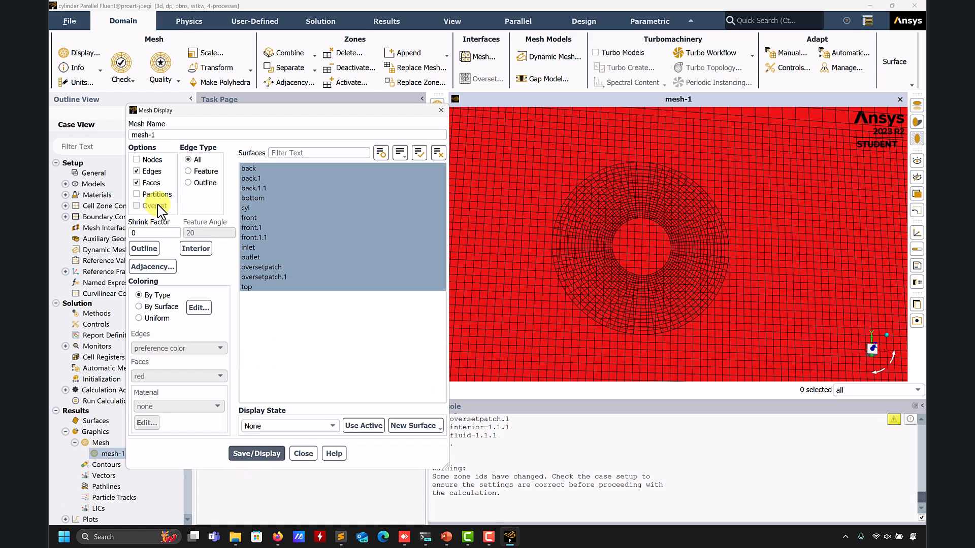
pyautogui.click(307, 453)
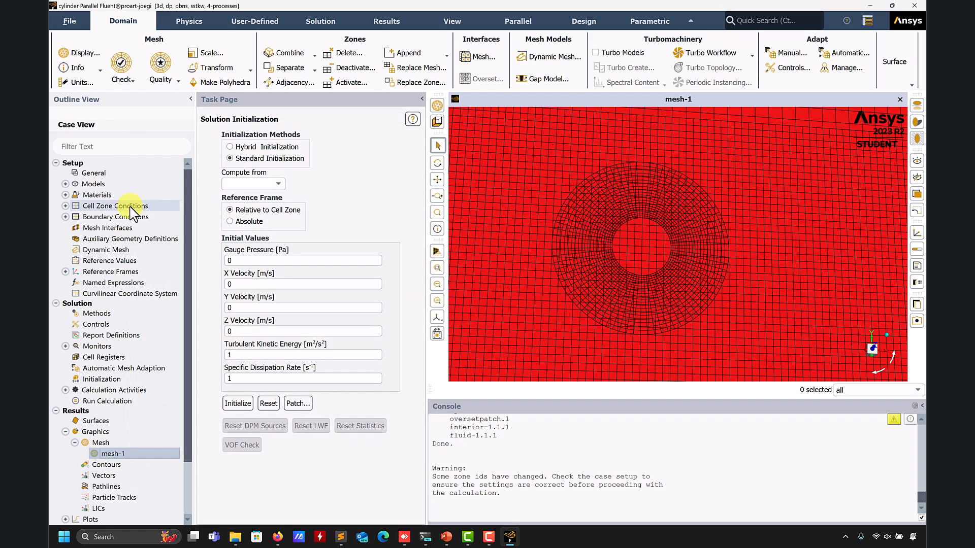
# Change the boundary type of oversetpatch to overset and accept its zone settings
pyautogui.doubleClick(95, 216)
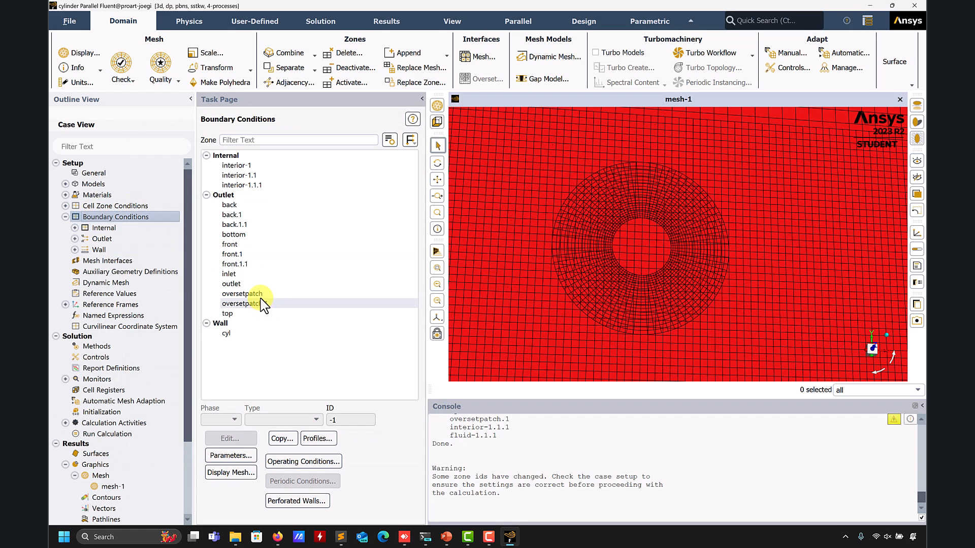
pyautogui.click(257, 294)
pyautogui.click(316, 421)
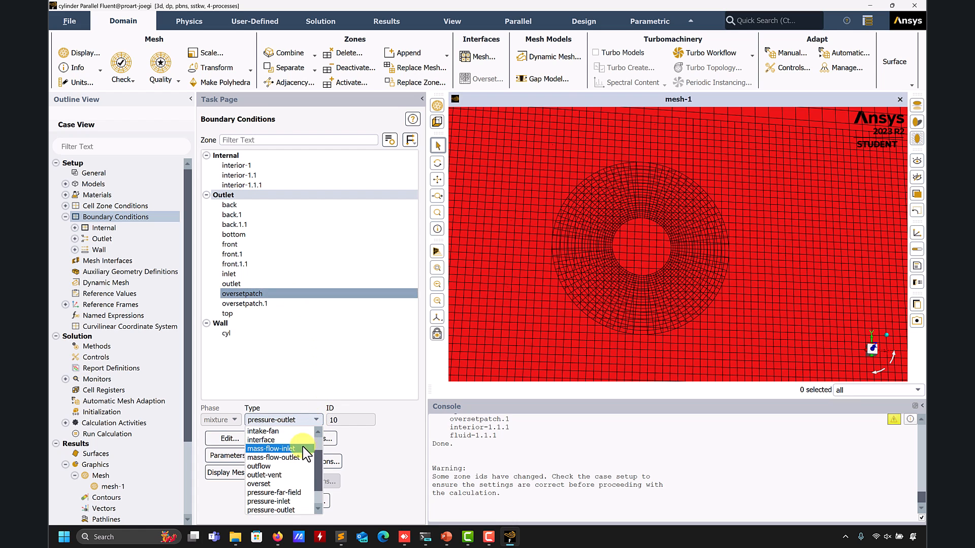
pyautogui.click(278, 479)
pyautogui.click(300, 303)
pyautogui.click(333, 303)
# Change the boundary type of oversetpatch.1 to overset and accept its zone settings
pyautogui.click(257, 296)
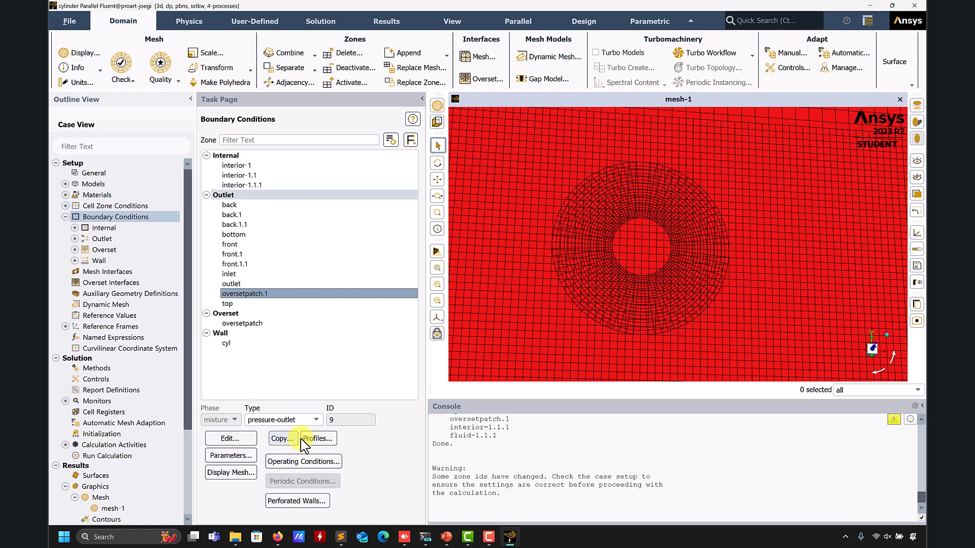
pyautogui.click(316, 420)
pyautogui.click(278, 483)
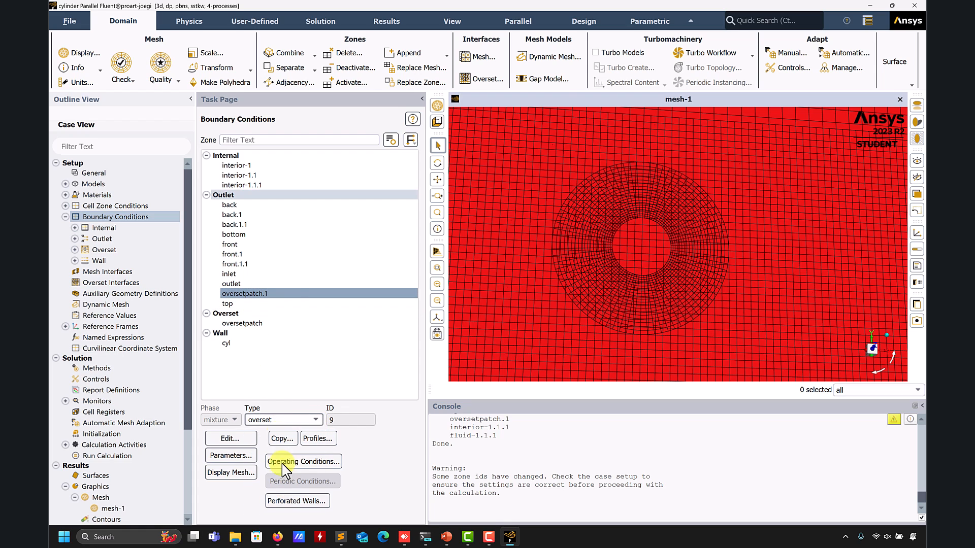
pyautogui.click(308, 304)
pyautogui.click(333, 303)
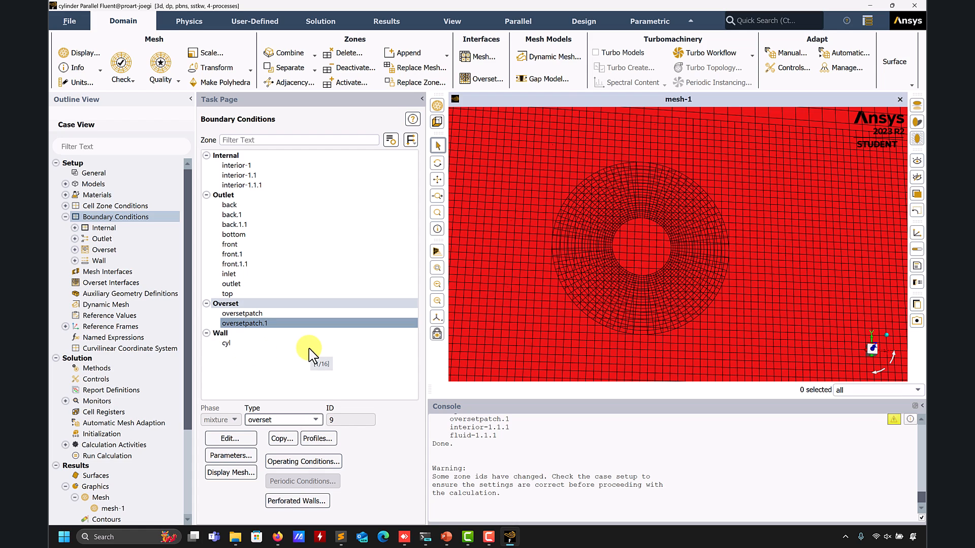
# Create the overset interface ov1 with fluid-1 as background zone and fluid-1.1 and fluid-1.1.1 as component zones
pyautogui.click(107, 283)
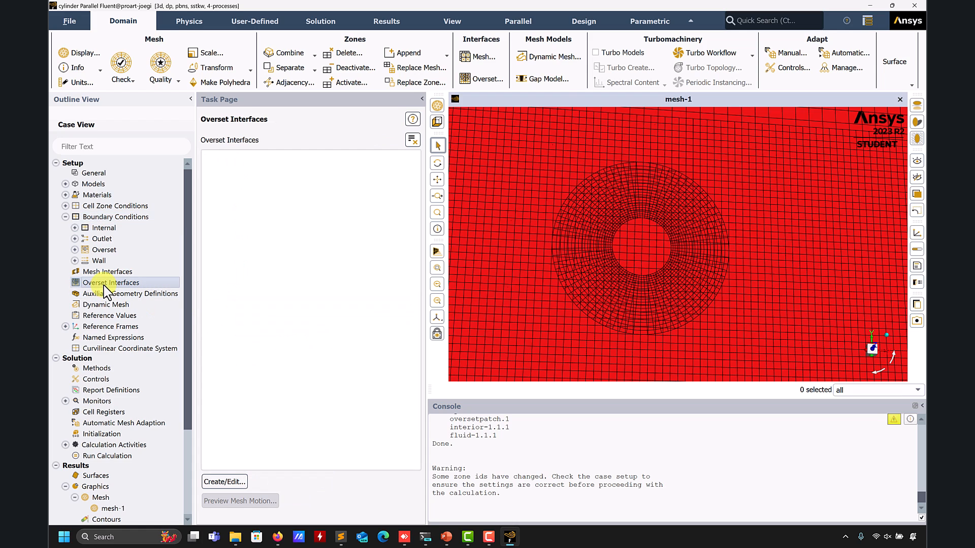
pyautogui.click(225, 481)
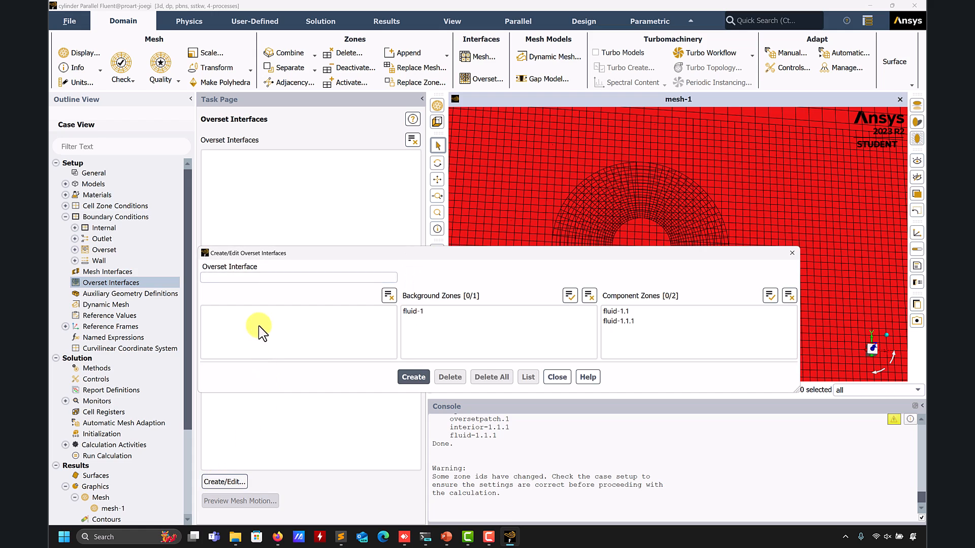
pyautogui.click(275, 278)
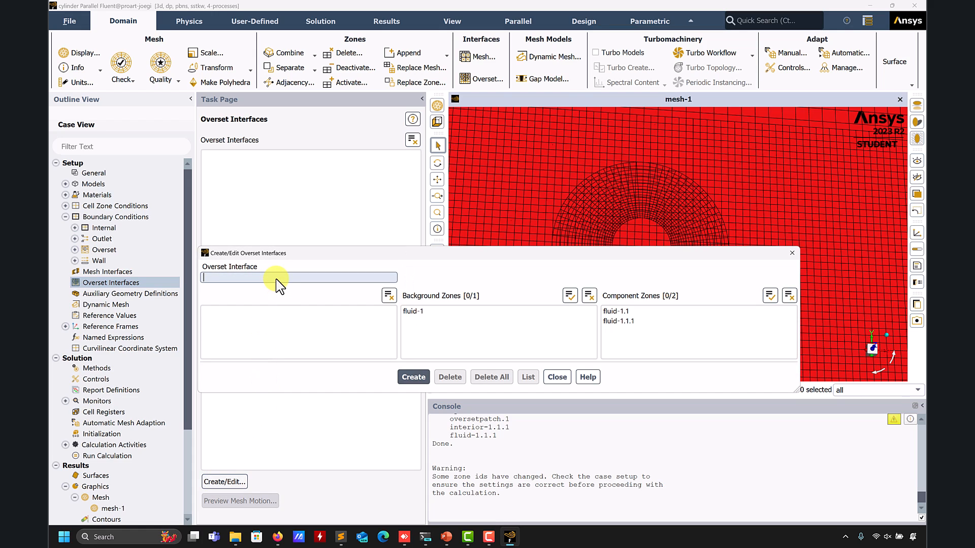
pyautogui.write('ov1')
pyautogui.moveTo(500, 254); pyautogui.dragTo(443, 116)
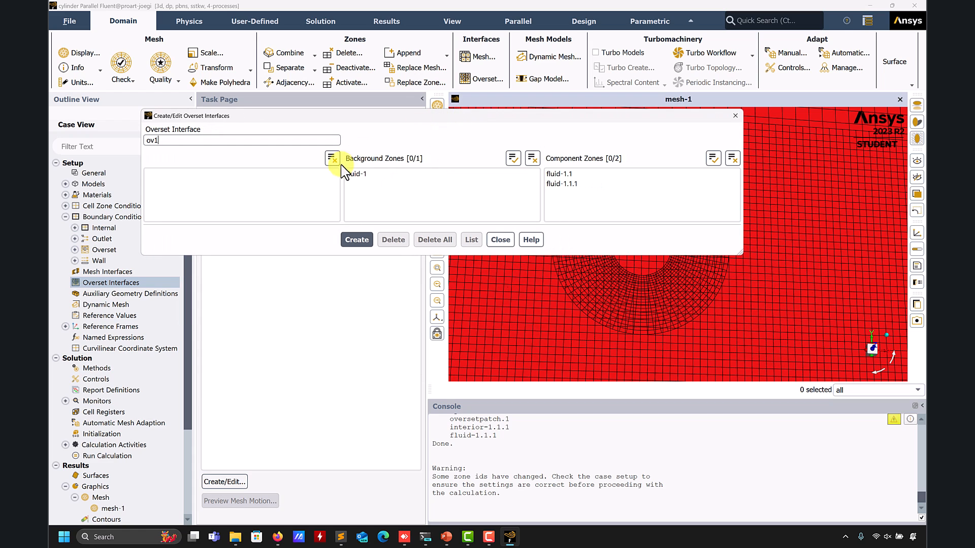
pyautogui.click(379, 174)
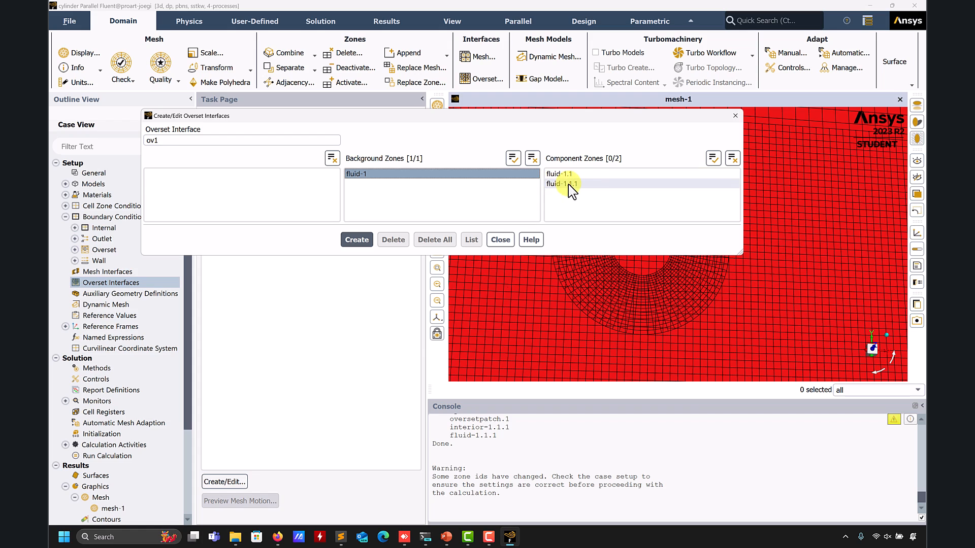
pyautogui.click(555, 174)
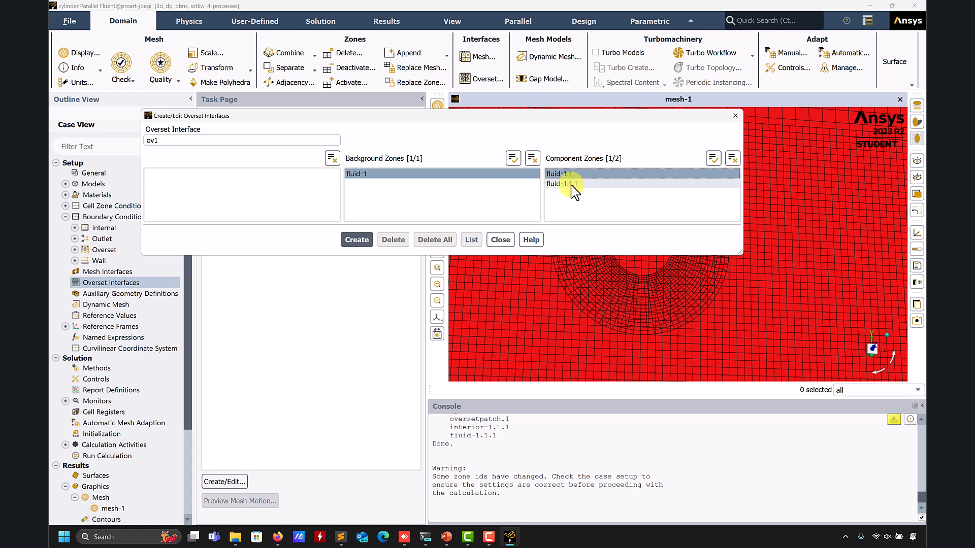
pyautogui.click(564, 184)
pyautogui.click(357, 240)
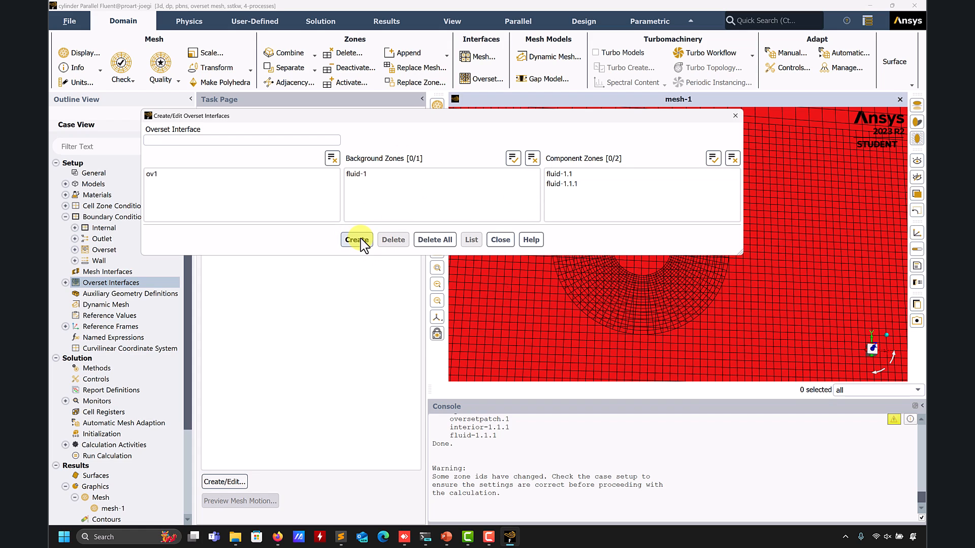
pyautogui.click(503, 241)
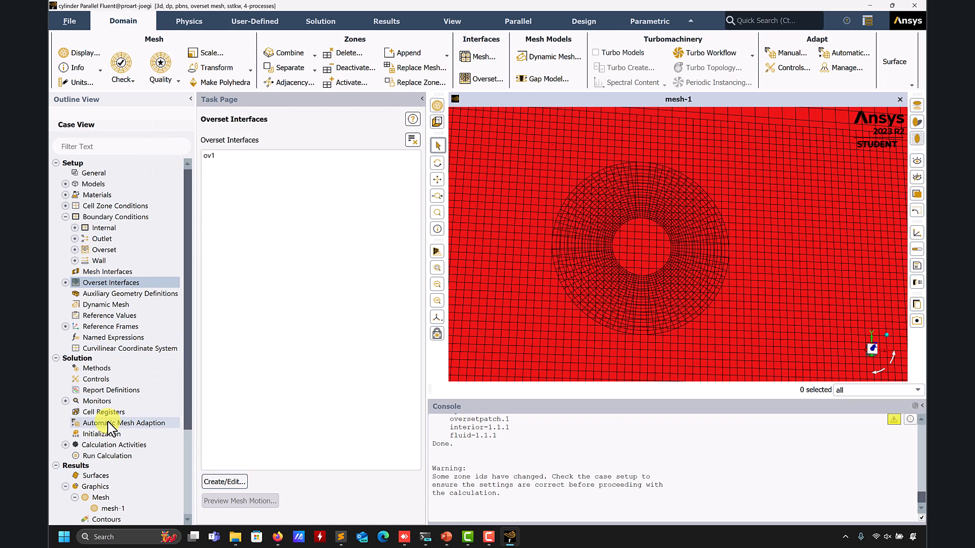
# Initialize the solution again with the standard method so the overset interface is built
pyautogui.click(102, 434)
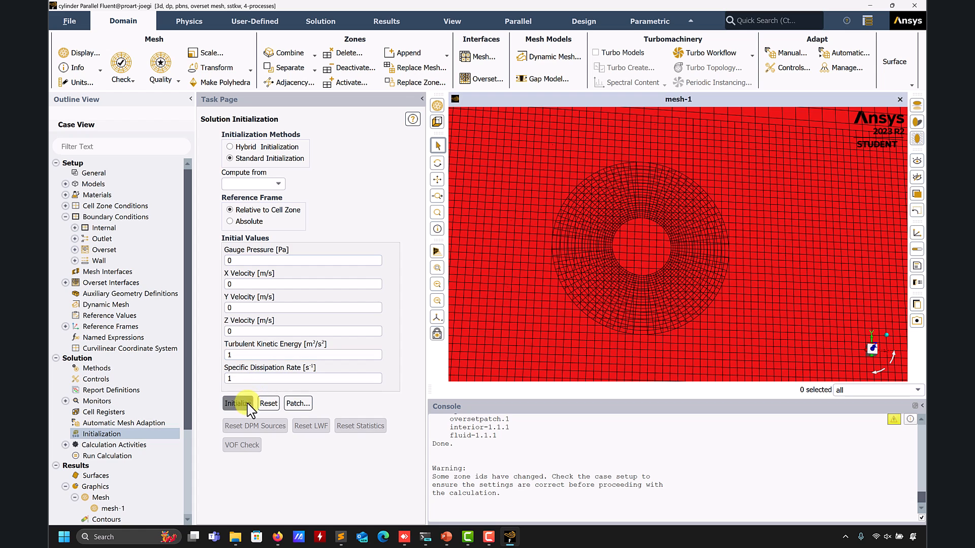
pyautogui.click(238, 403)
pyautogui.click(546, 292)
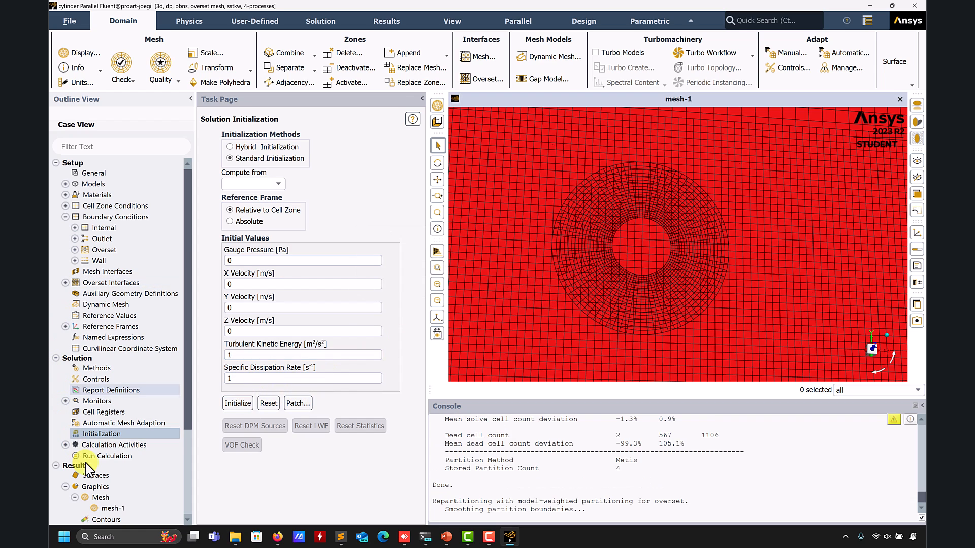
# Enable the Overset option for the mesh-1 display and redraw the mesh
pyautogui.doubleClick(109, 508)
pyautogui.click(156, 206)
pyautogui.click(256, 453)
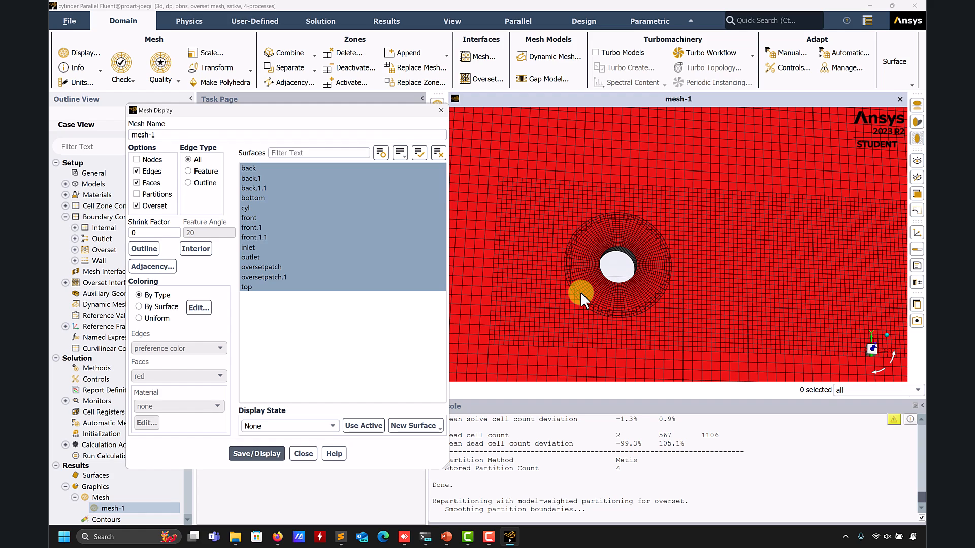
# Open the define/overset-interfaces command group in the text console, moving the mesh display window clear of it
pyautogui.click(681, 478)
pyautogui.press('Return')
pyautogui.write('de')
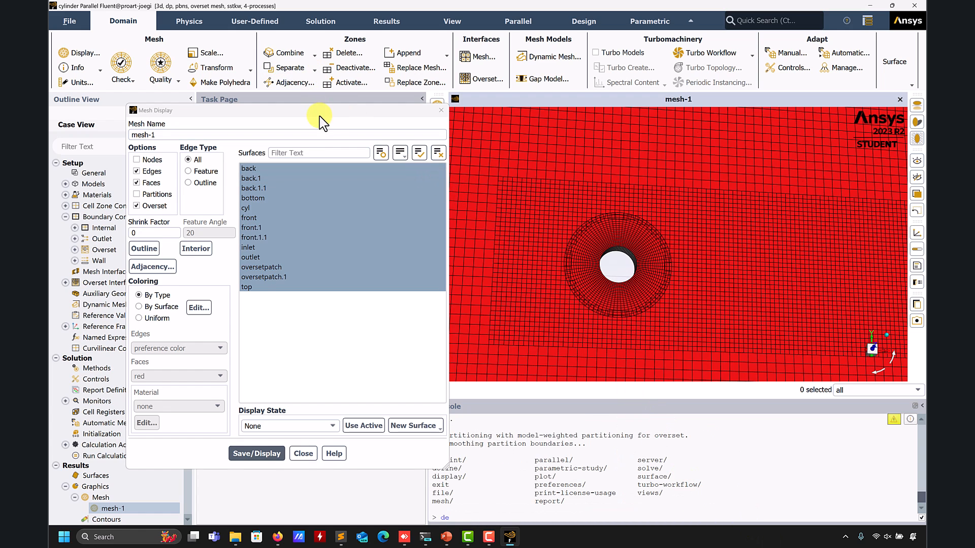
pyautogui.moveTo(321, 119); pyautogui.dragTo(282, 76)
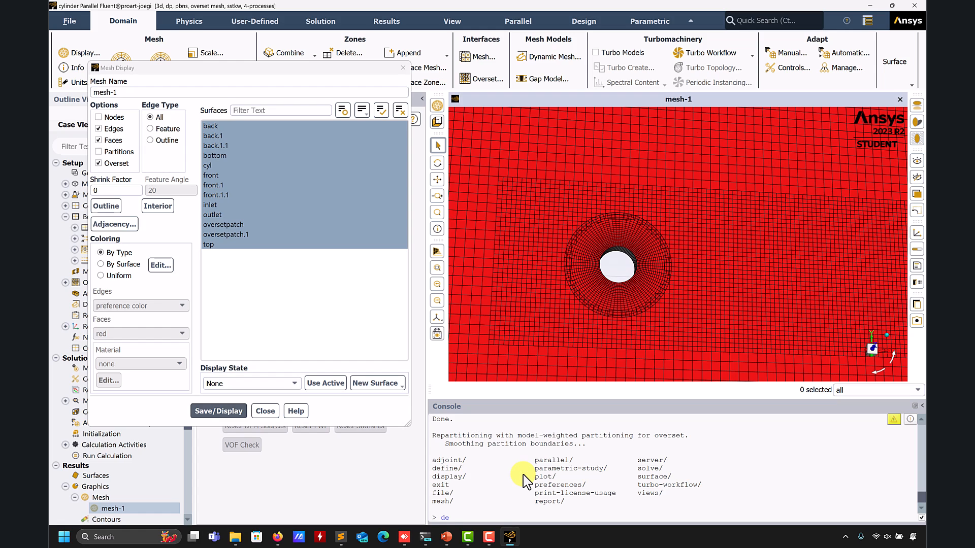
pyautogui.write('f')
pyautogui.press('Return')
pyautogui.press('Return')
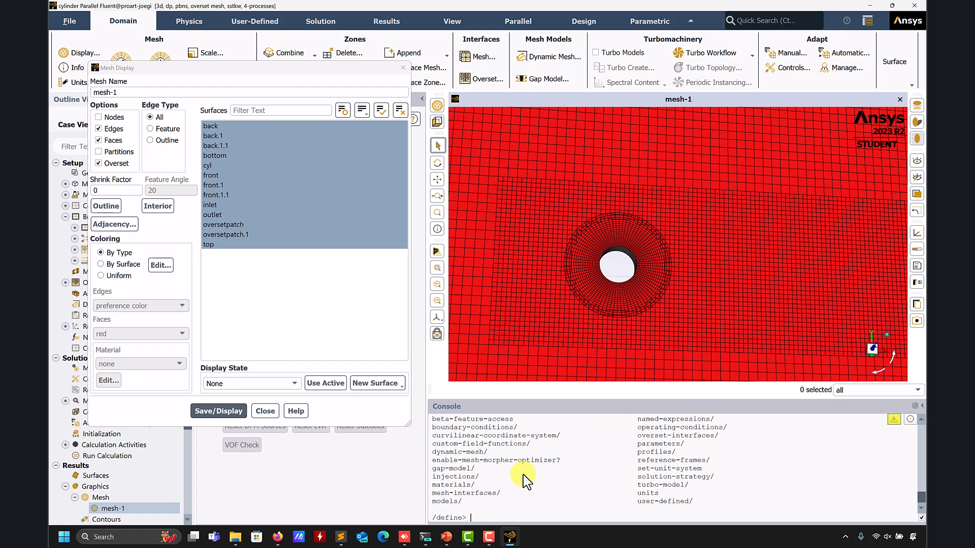
pyautogui.write('over')
pyautogui.press('Return')
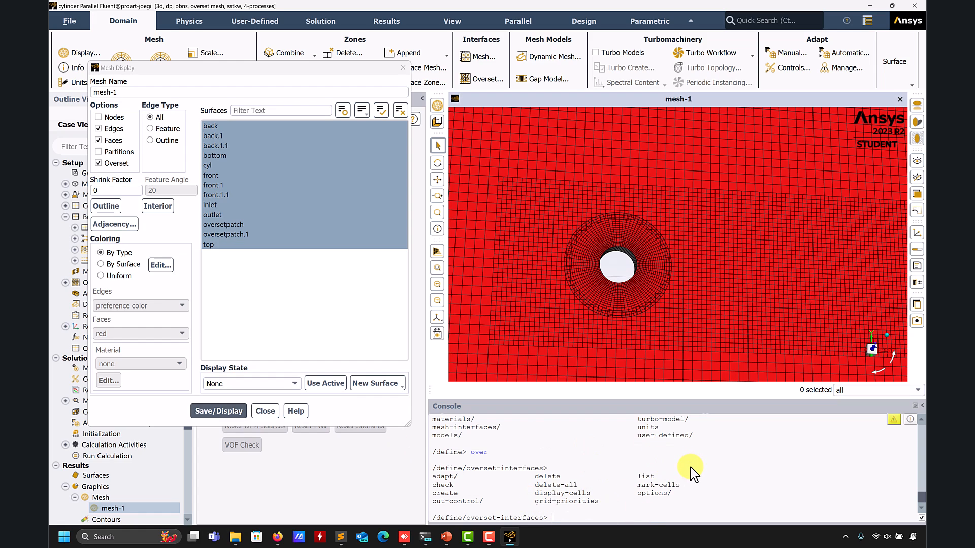
# Set the grid priorities of overset interface ov1 to 0 for fluid-1, 2 for fluid-1.1.1 and 1 for fluid-1.1
pyautogui.write('grid')
pyautogui.press('Return')
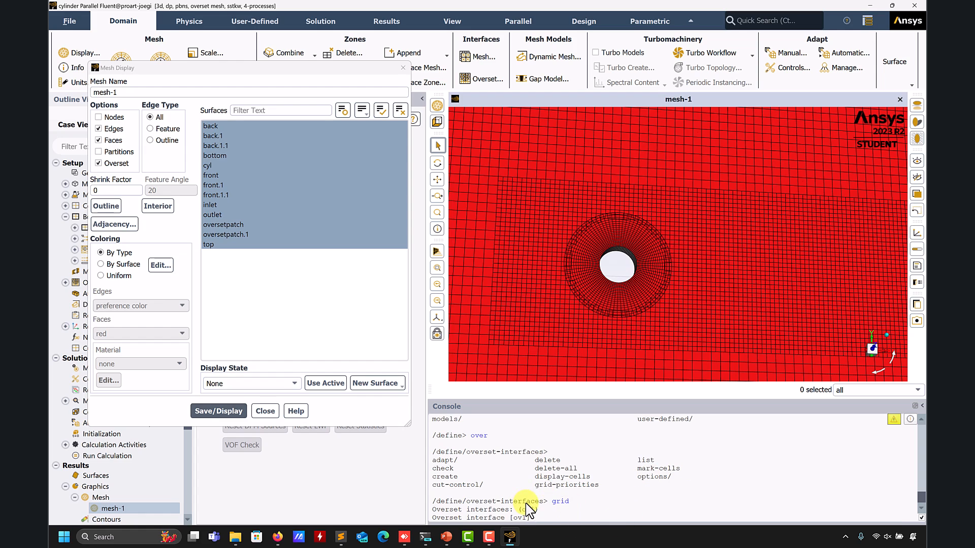
pyautogui.press('Return')
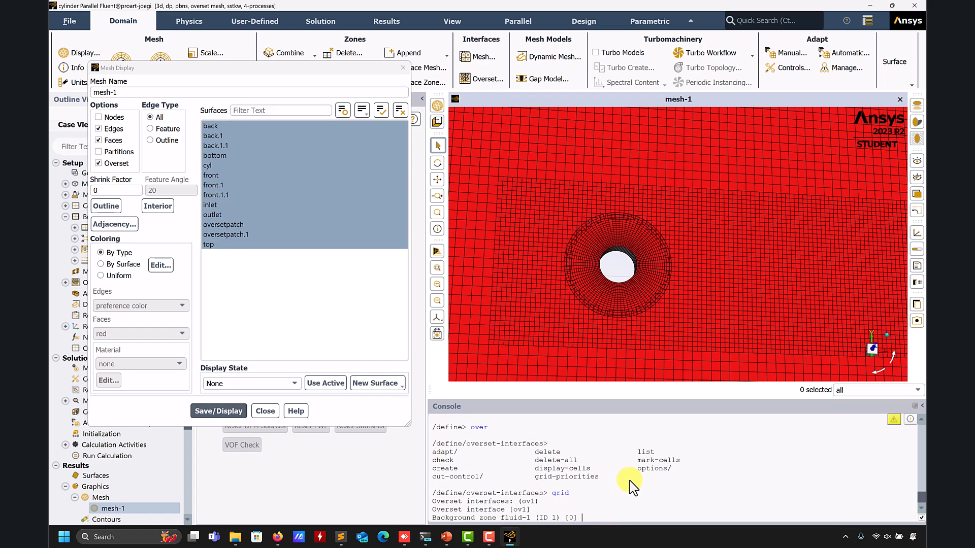
pyautogui.press('Return')
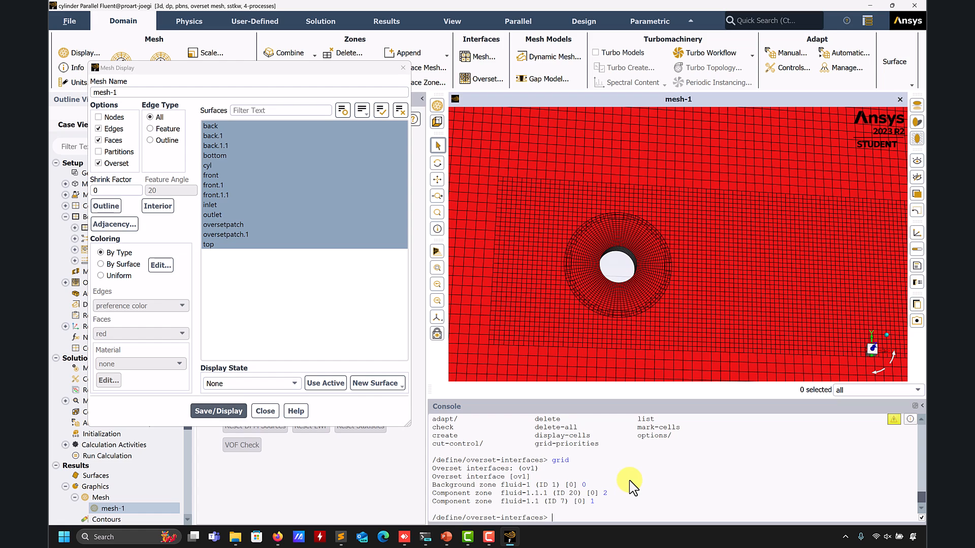
# Reinitialize the solution, discarding the unsaved data, and redraw mesh-1 to inspect the overset cells around the cylinder
pyautogui.click(206, 411)
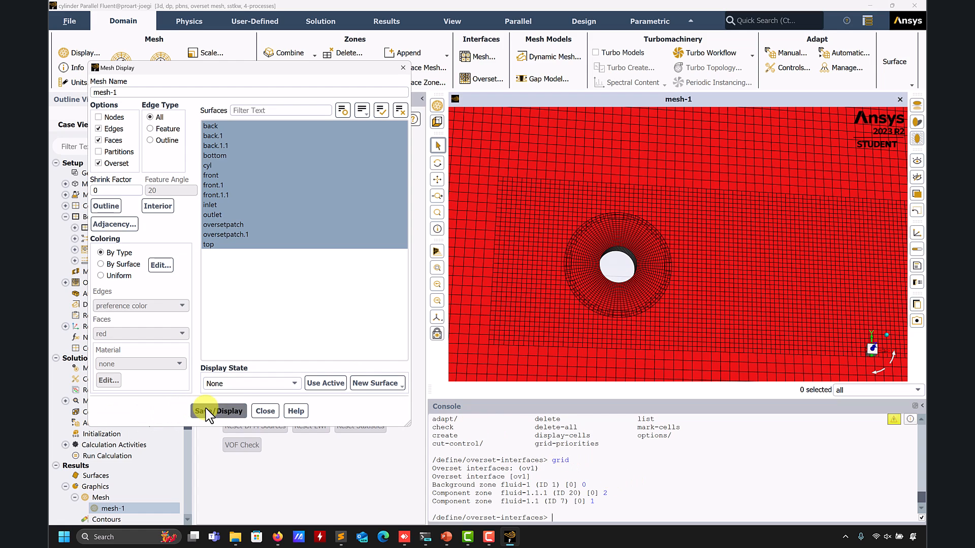
pyautogui.click(232, 410)
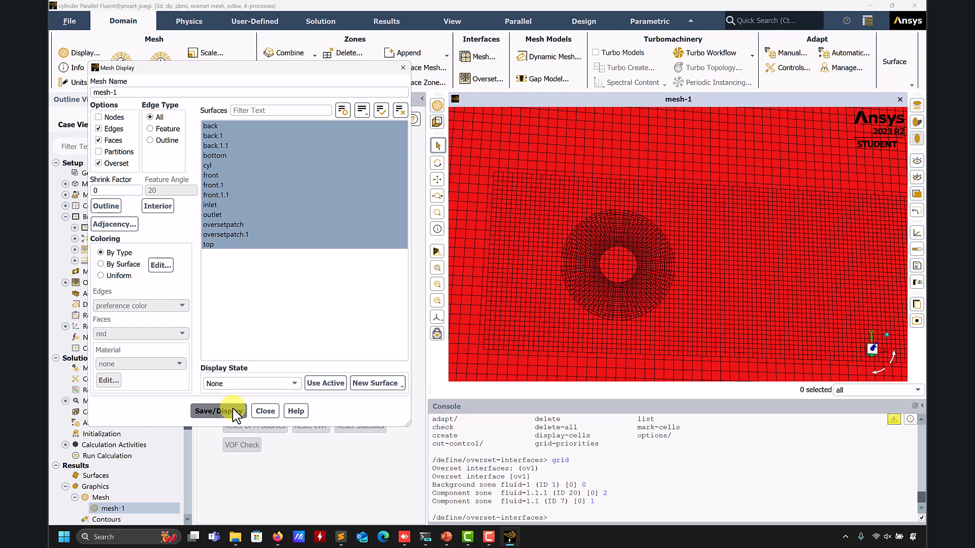
pyautogui.click(276, 410)
pyautogui.click(238, 403)
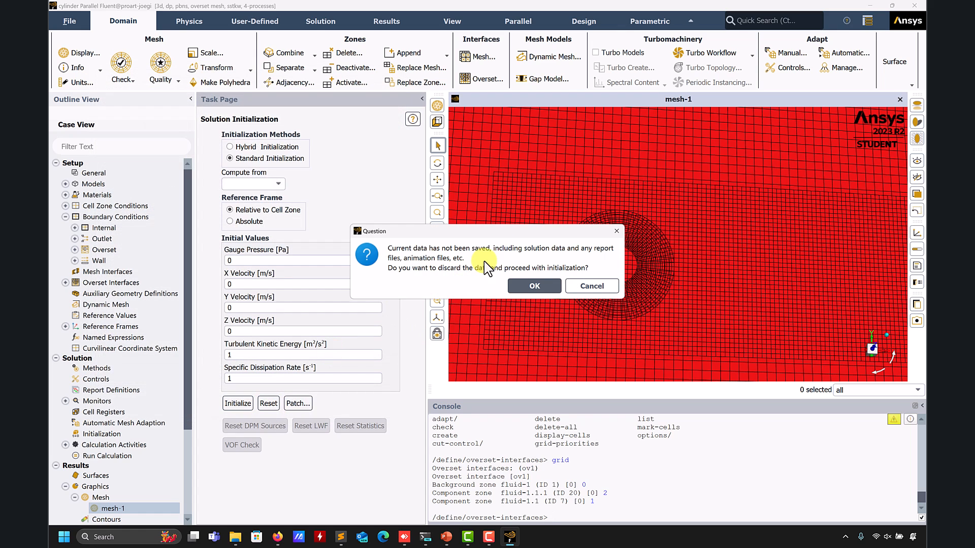
pyautogui.click(534, 285)
pyautogui.doubleClick(104, 508)
pyautogui.click(230, 412)
pyautogui.scroll(2, 616, 272)
pyautogui.moveTo(614, 265); pyautogui.dragTo(630, 271)
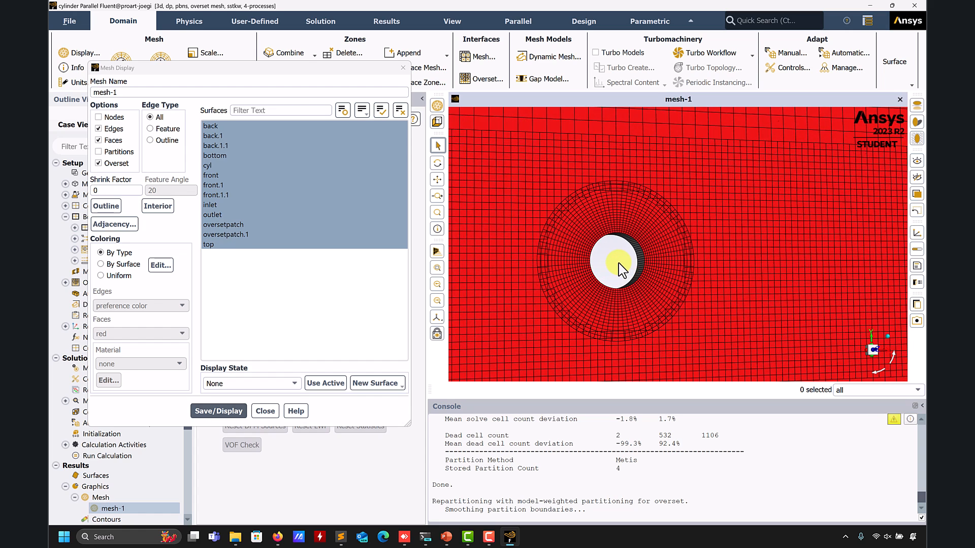
# Change the grid priorities of ov1 to 1 for fluid-1.1.1 and 2 for fluid-1.1, accepting the default for fluid-1
pyautogui.click(575, 464)
pyautogui.press('Return')
pyautogui.write('grid')
pyautogui.press('Return')
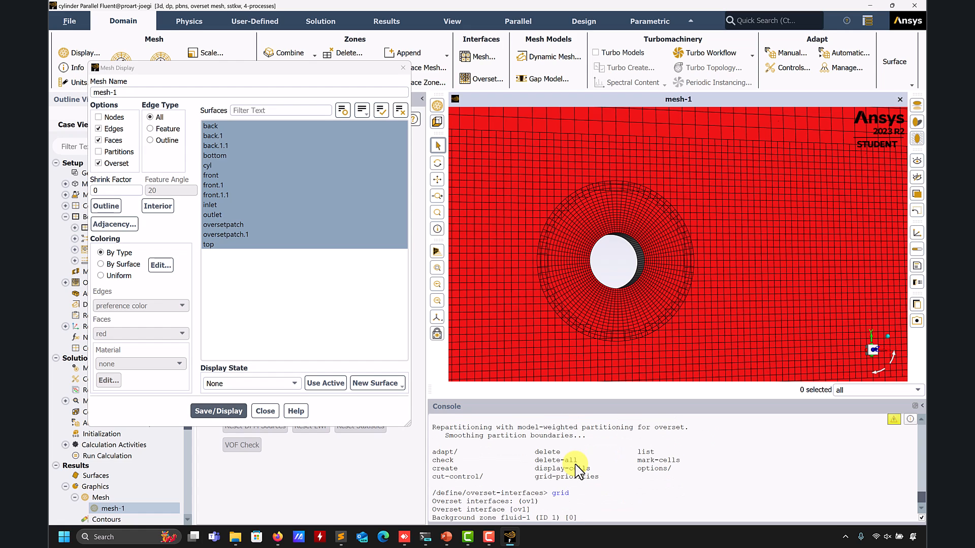
pyautogui.press('Return')
pyautogui.write('1')
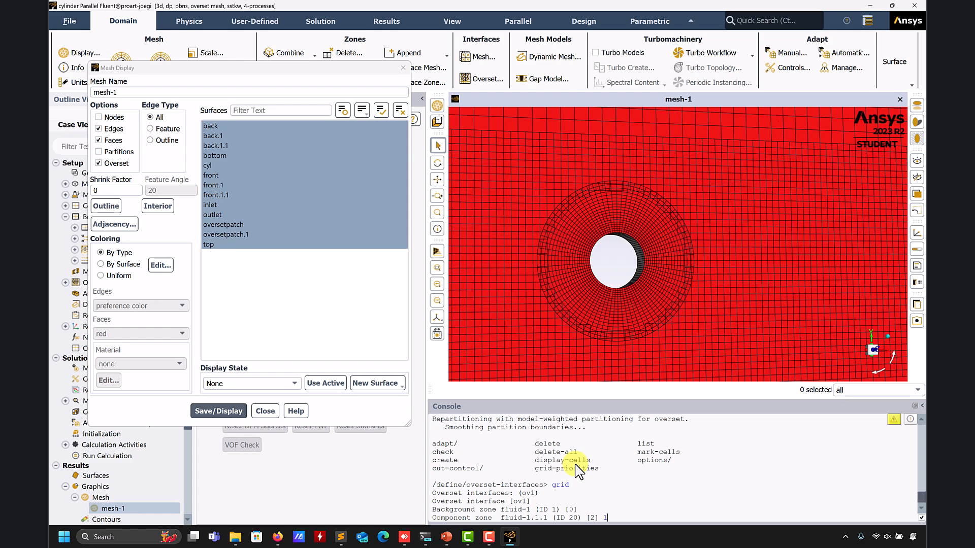
pyautogui.press('Return')
pyautogui.write('2')
pyautogui.press('Return')
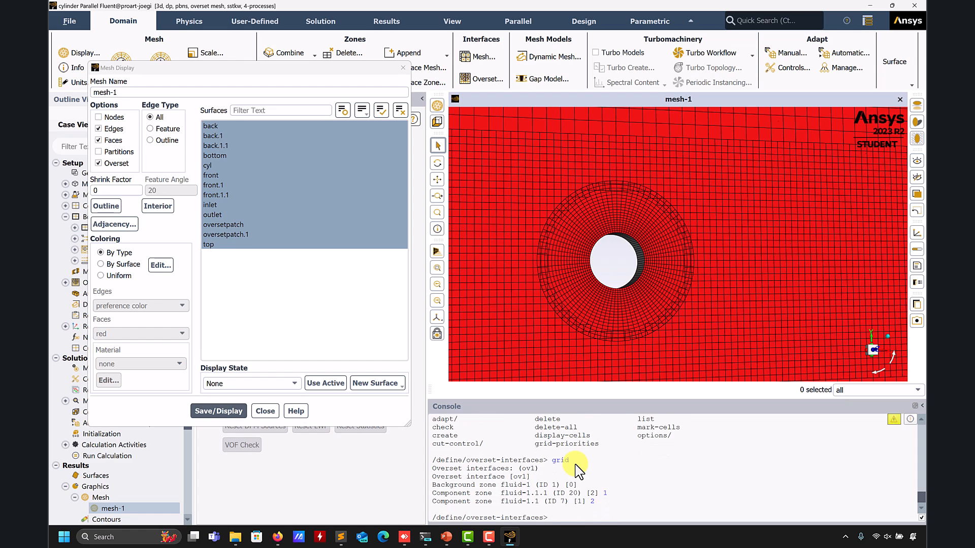
# Initialize the solution with the swapped grid priorities, discarding the unsaved data, and redraw mesh-1
pyautogui.moveTo(266, 68); pyautogui.dragTo(639, 82)
pyautogui.click(238, 404)
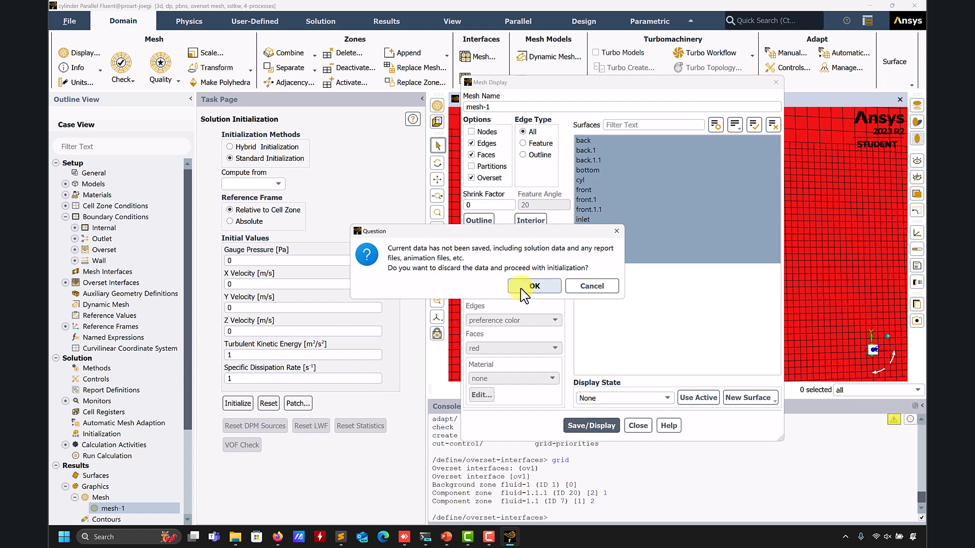
pyautogui.click(534, 285)
pyautogui.click(641, 160)
pyautogui.moveTo(670, 84); pyautogui.dragTo(316, 55)
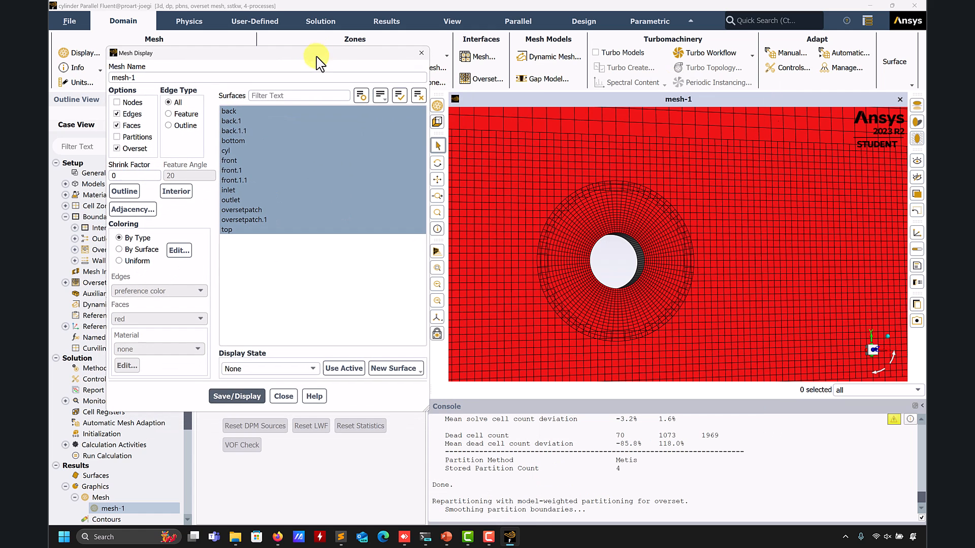
pyautogui.click(237, 397)
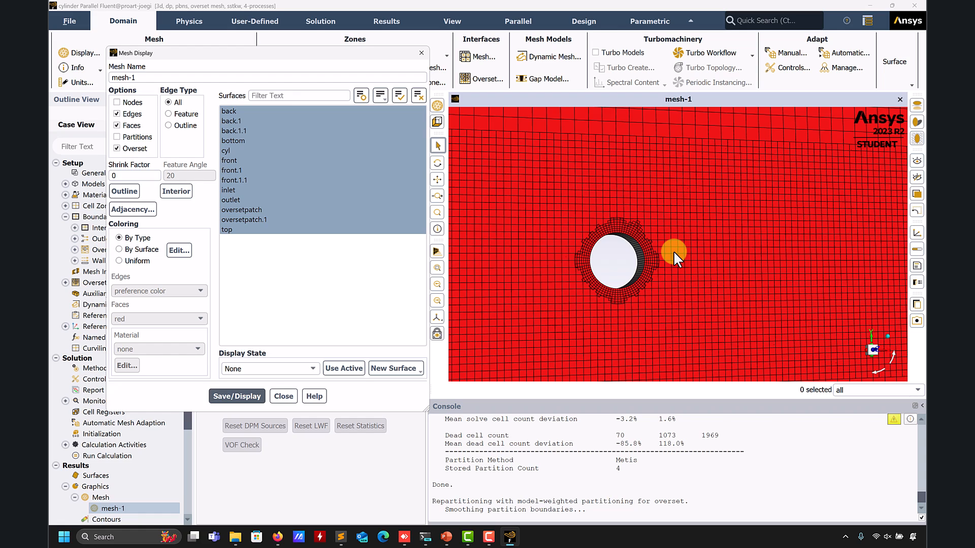
# Review the console output and the commands for combining and separating zones, and close the mesh display settings
pyautogui.moveTo(343, 57); pyautogui.dragTo(385, 139)
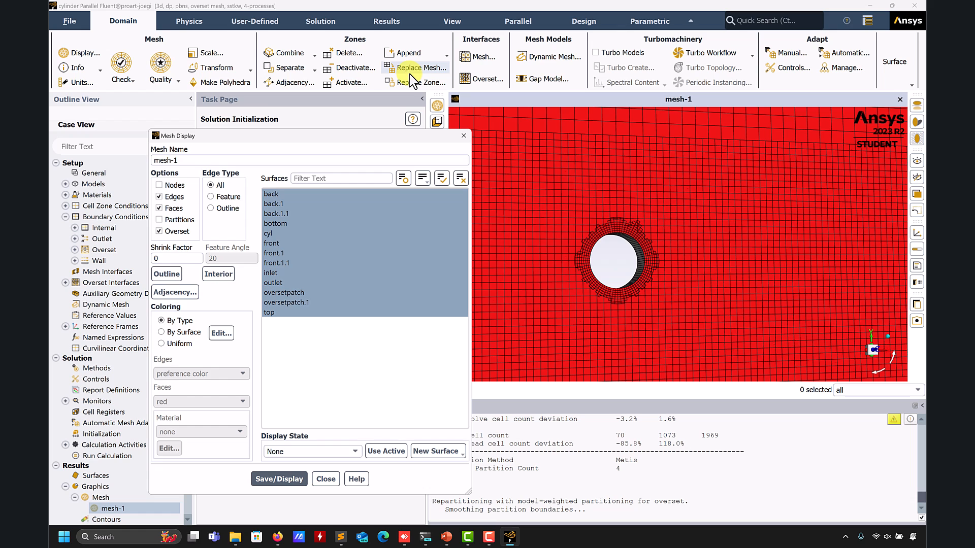
pyautogui.moveTo(374, 135); pyautogui.dragTo(305, 89)
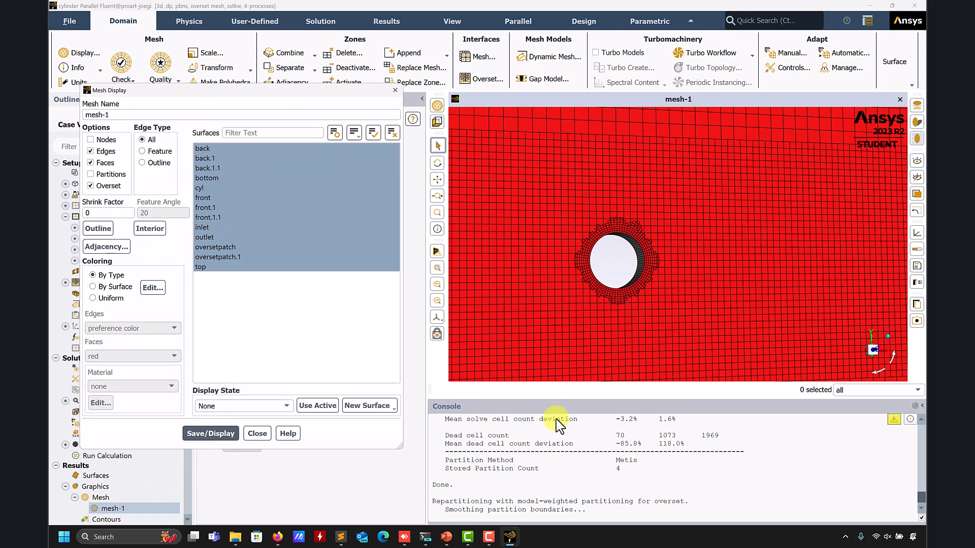
pyautogui.scroll(3, 581, 475)
pyautogui.scroll(-3, 580, 475)
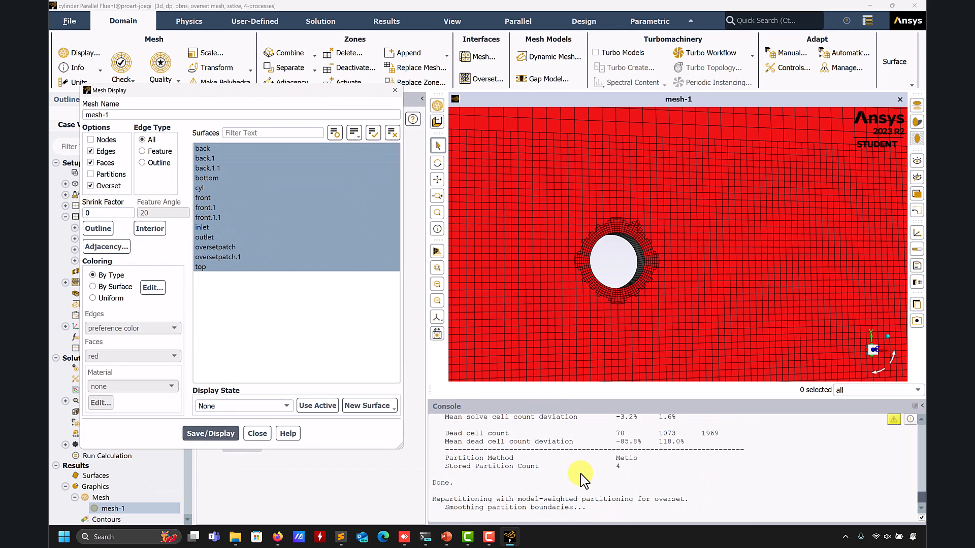
pyautogui.moveTo(300, 89); pyautogui.dragTo(361, 155)
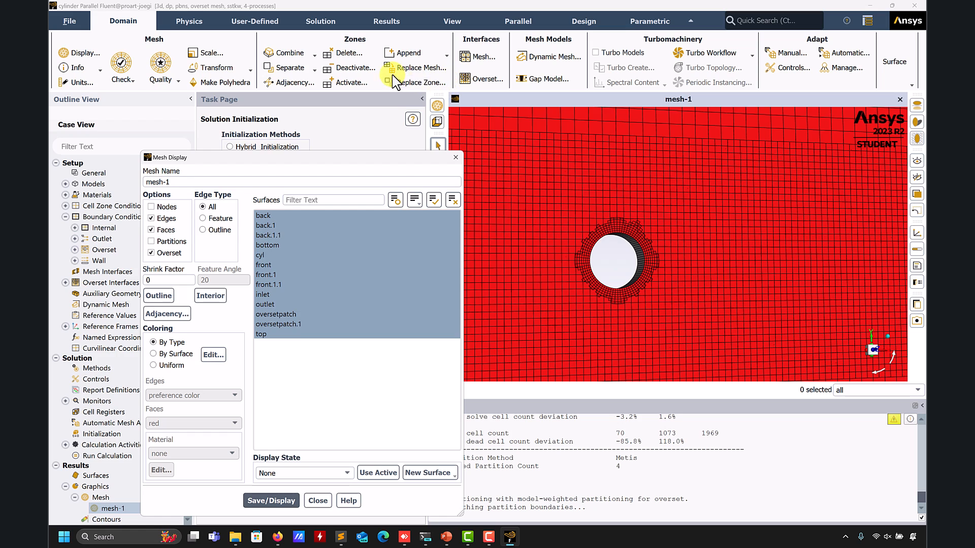
pyautogui.click(314, 55)
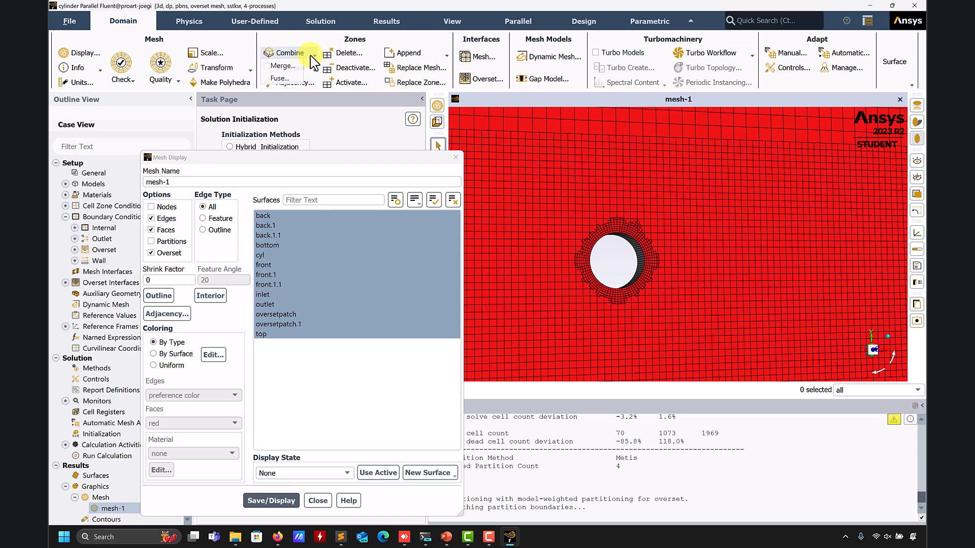
pyautogui.click(311, 55)
pyautogui.click(313, 70)
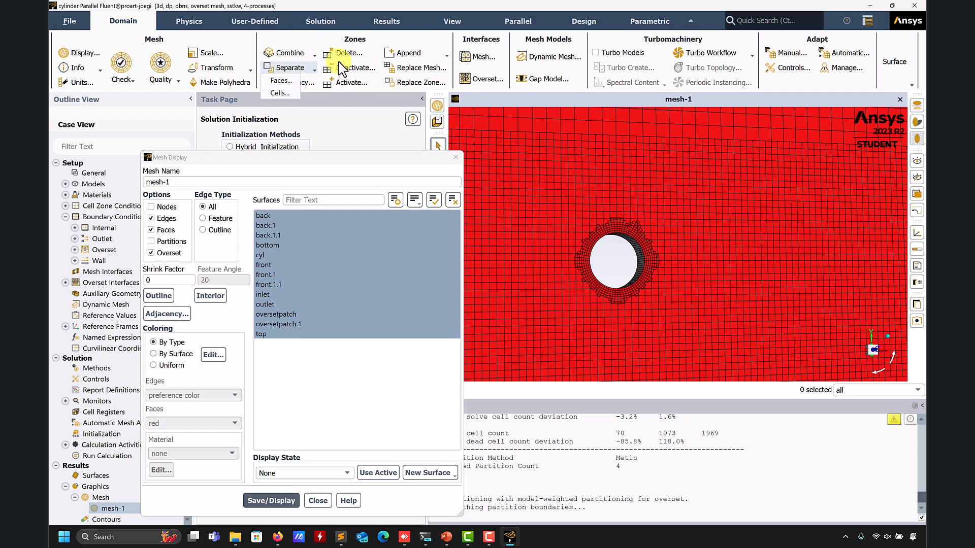
pyautogui.click(278, 40)
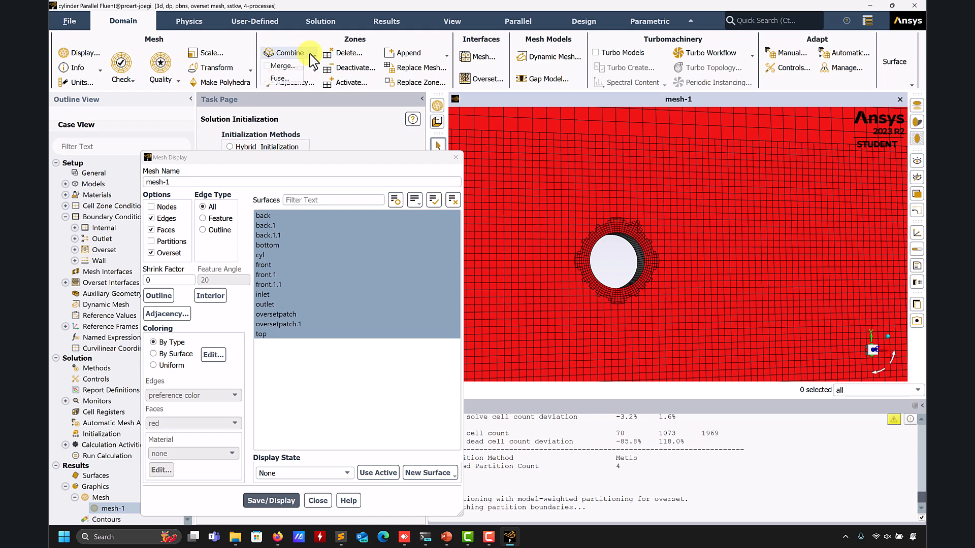
pyautogui.click(455, 157)
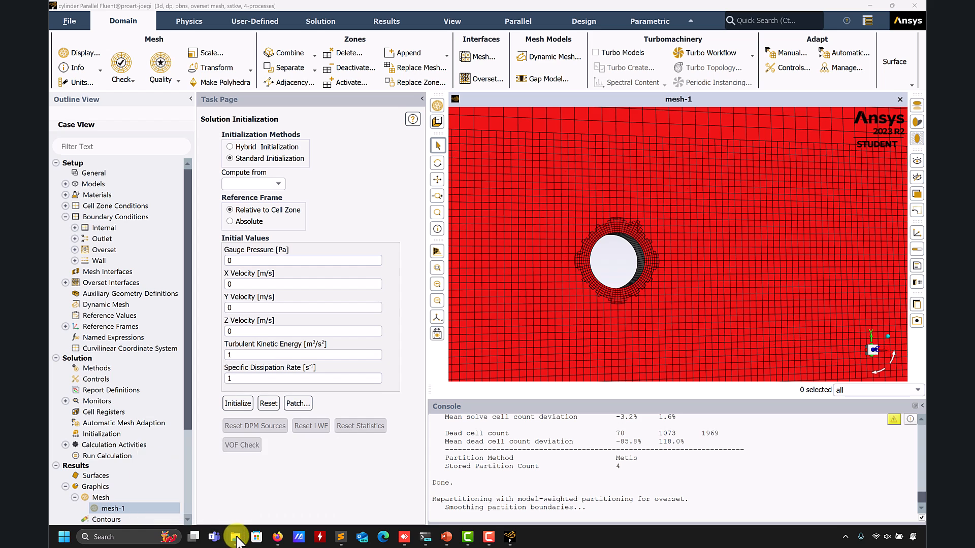
# Switch to the OpenFOAM terminal and list the contents of the overset-3CM/all case folder
pyautogui.moveTo(236, 537)
pyautogui.click(215, 501)
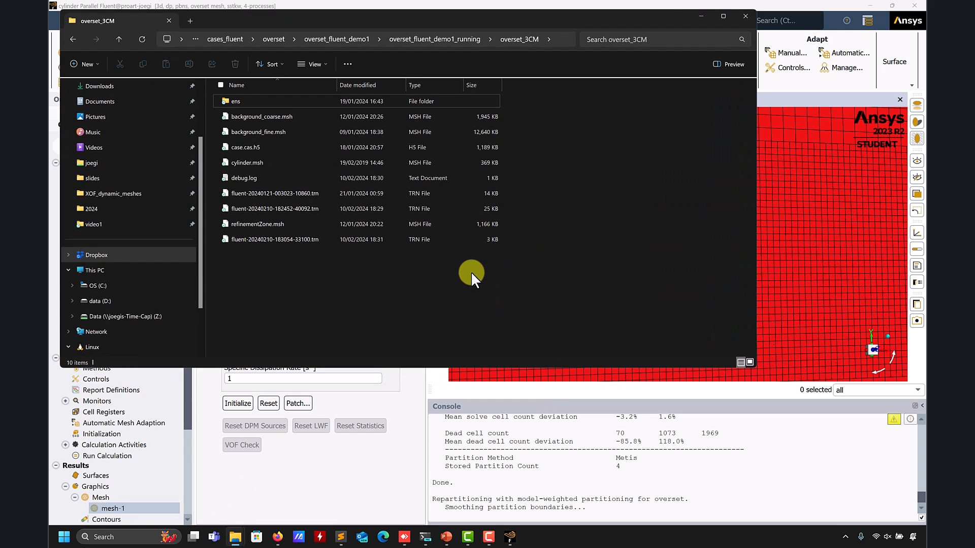
pyautogui.click(425, 537)
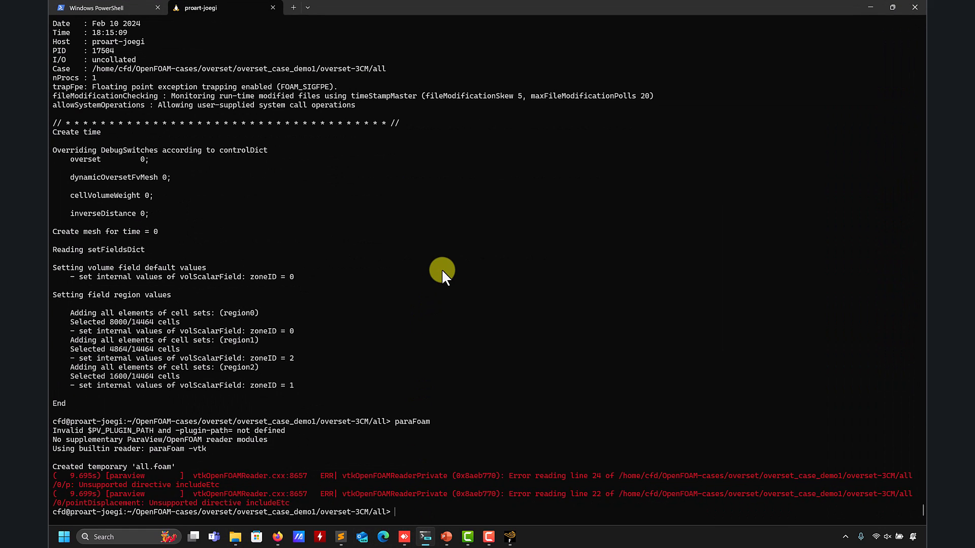
pyautogui.write('ls')
pyautogui.press('Return')
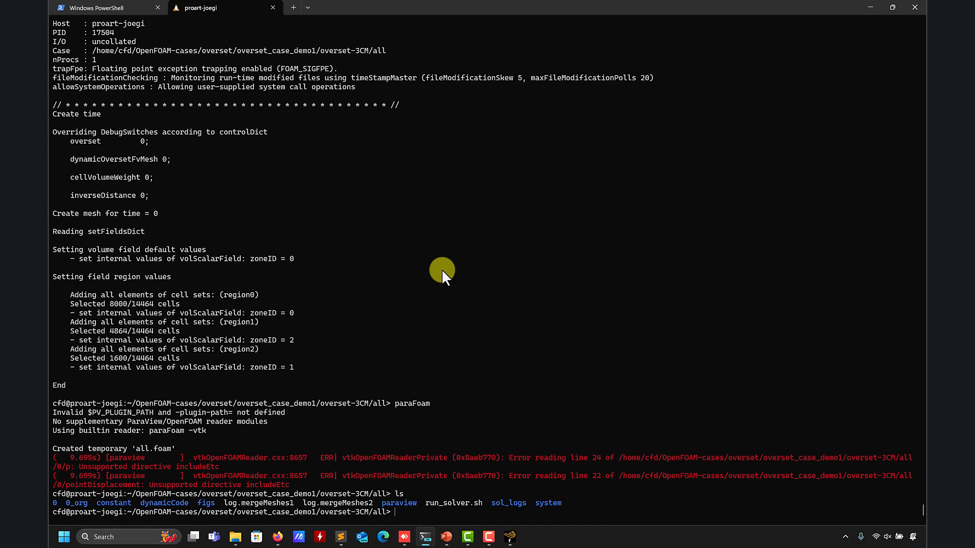
# Switch to Sublime Text and examine the topoSet and checkMesh commands in run_mesh.sh for separating regions into cell sets
pyautogui.moveTo(339, 543)
pyautogui.click(376, 496)
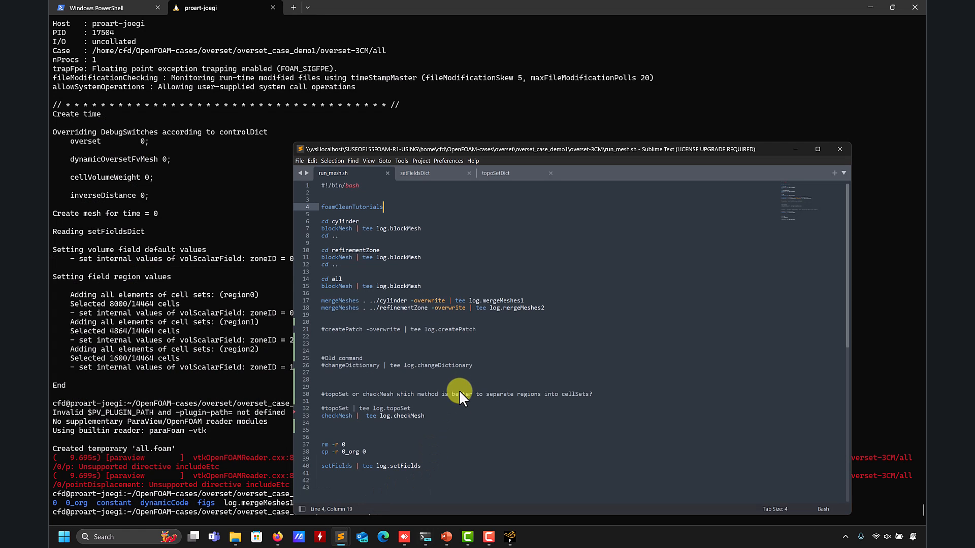
pyautogui.click(436, 410)
pyautogui.doubleClick(334, 392)
pyautogui.click(348, 407)
pyautogui.click(346, 416)
pyautogui.doubleClick(346, 416)
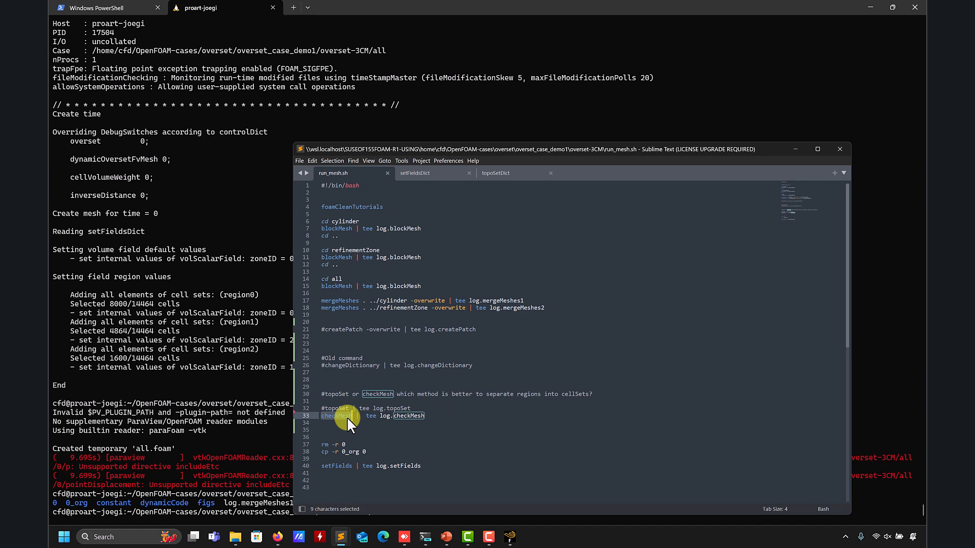
pyautogui.click(401, 437)
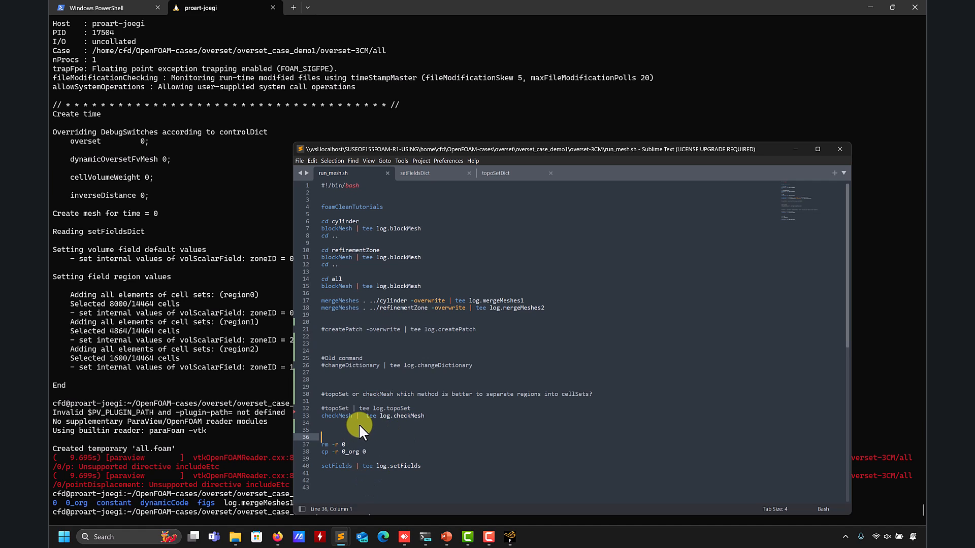
pyautogui.doubleClick(334, 406)
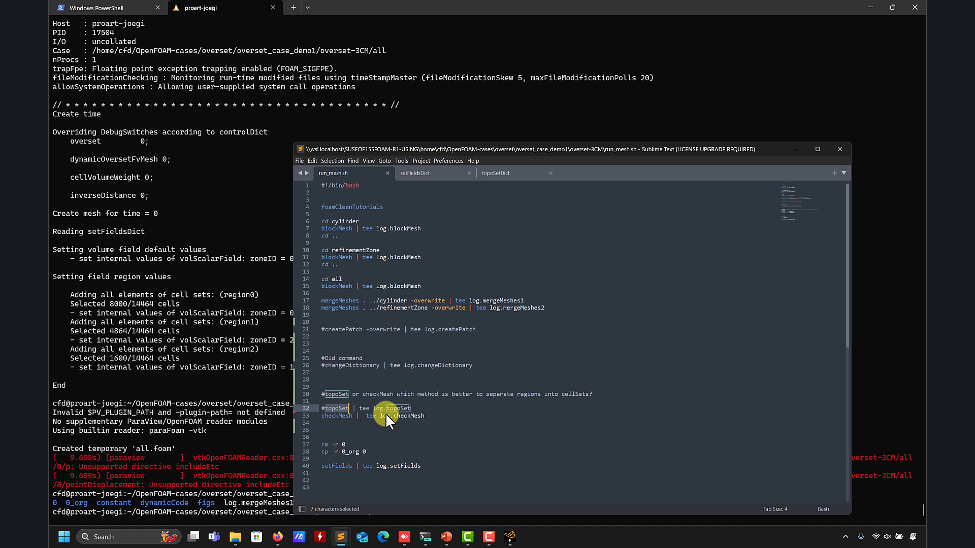